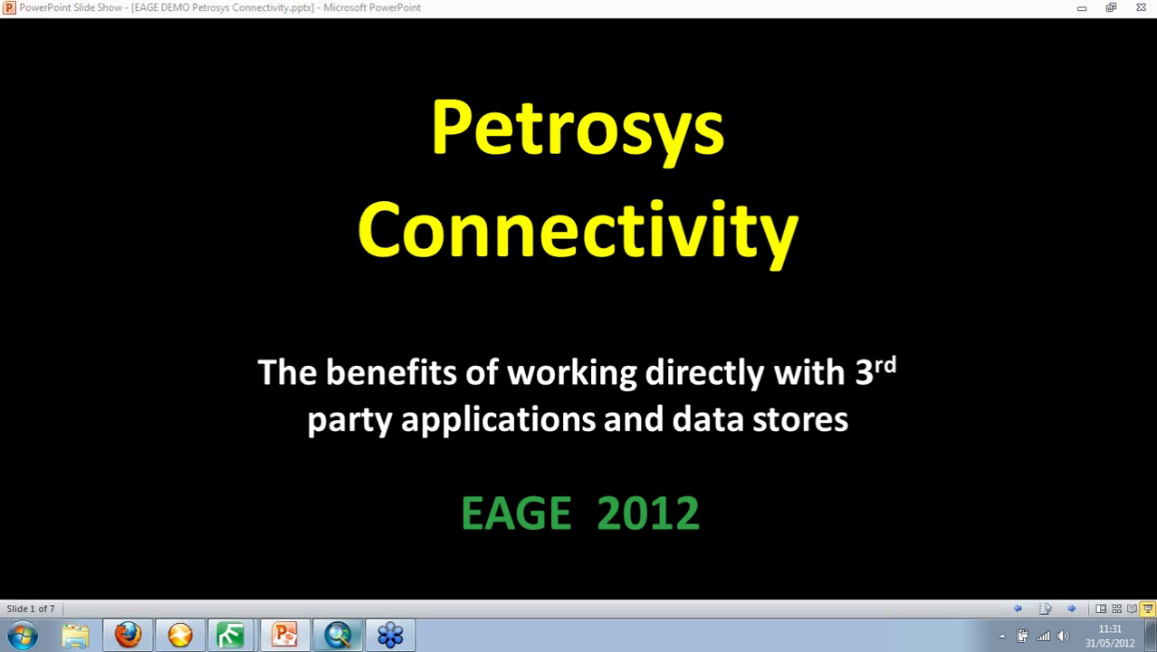
Step: Reveal the first Petrosys Connectivity point on slide 2, then minimize the slide show
{"action": "left_click", "coordinate": [1112, 8]}
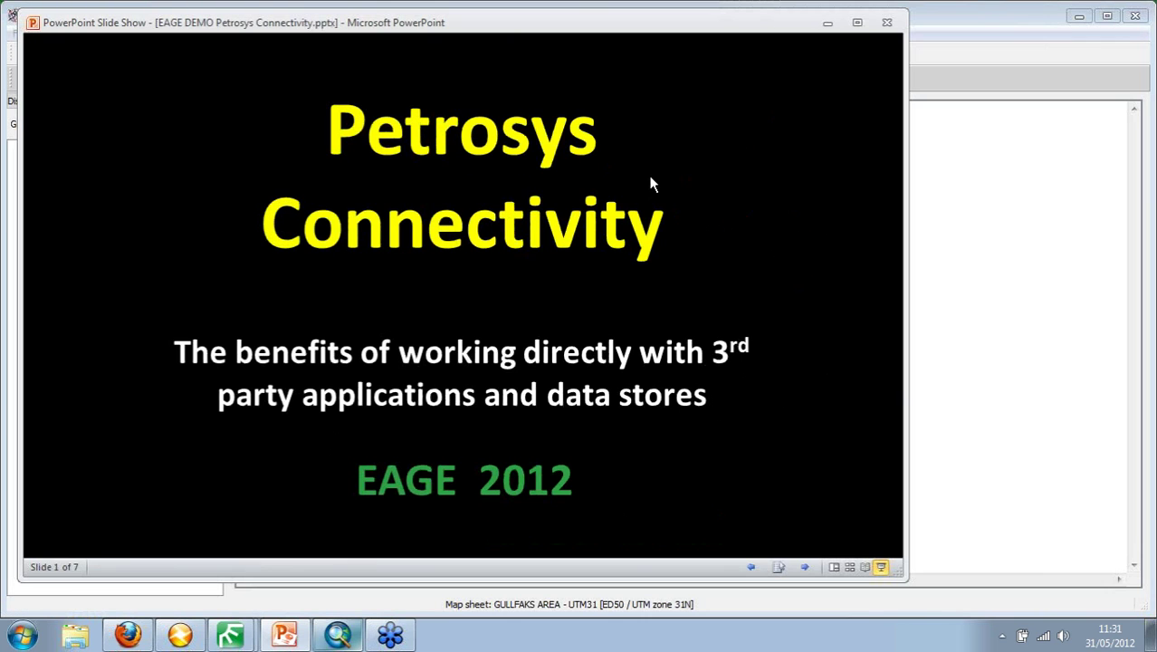
{"action": "left_click", "coordinate": [712, 363]}
{"action": "left_click", "coordinate": [712, 364]}
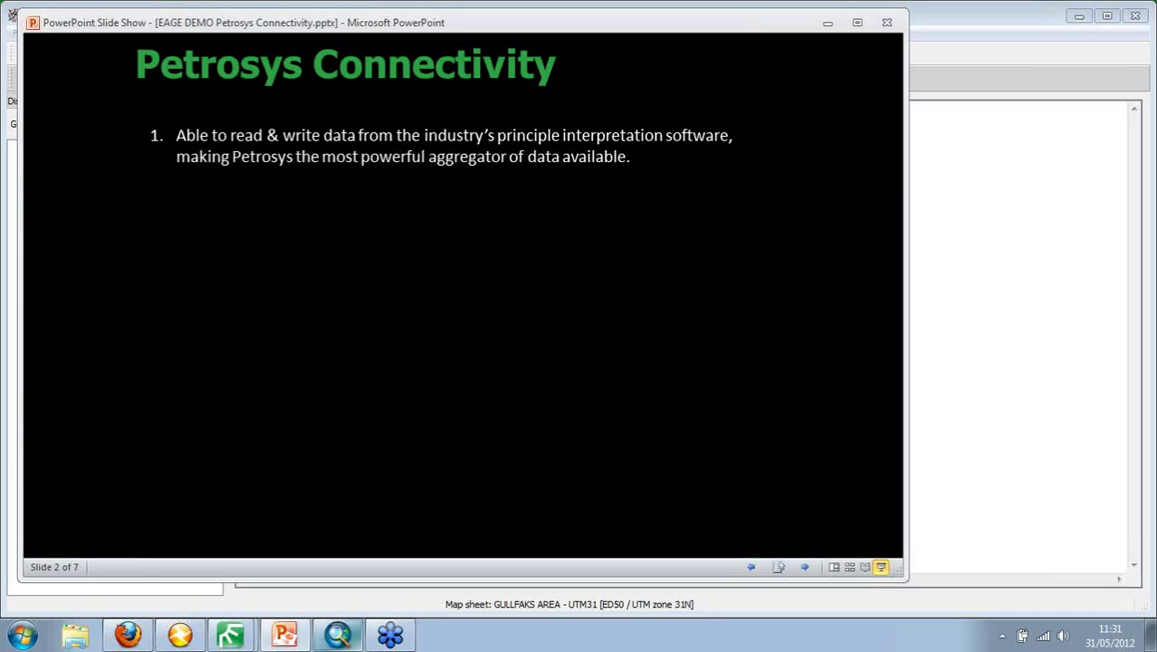
{"action": "left_click", "coordinate": [828, 25]}
Step: Reopen the recent Gullfaks regional map and accept the SMT connection details
{"action": "left_click", "coordinate": [19, 33]}
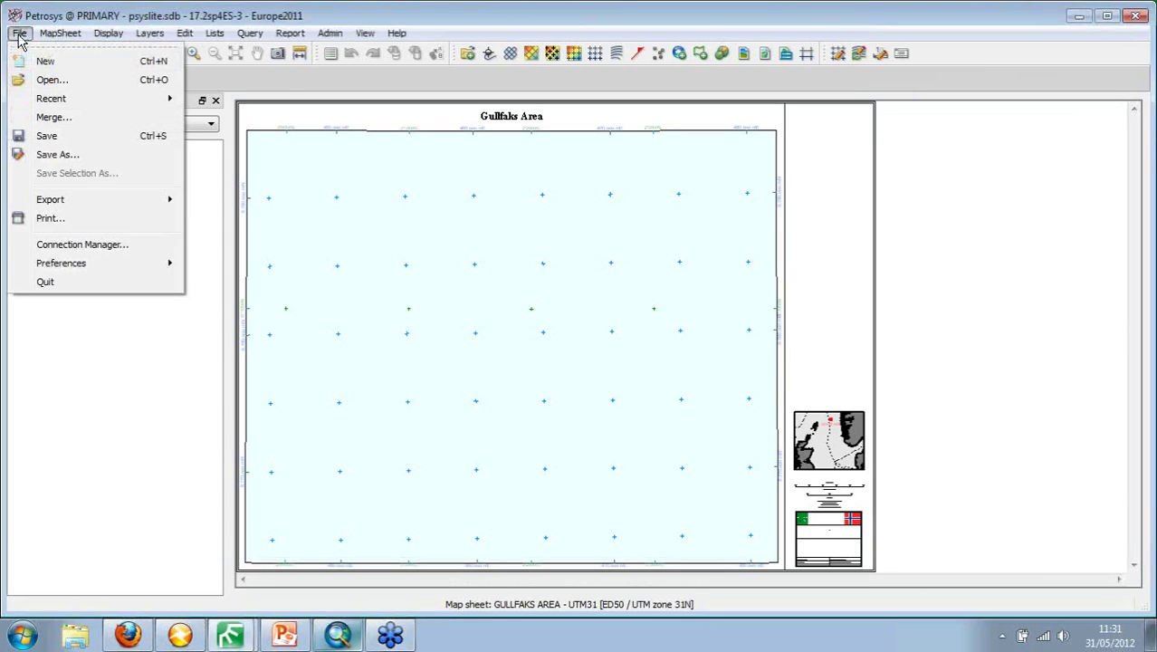
{"action": "mouse_move", "coordinate": [66, 102]}
{"action": "left_click", "coordinate": [263, 107]}
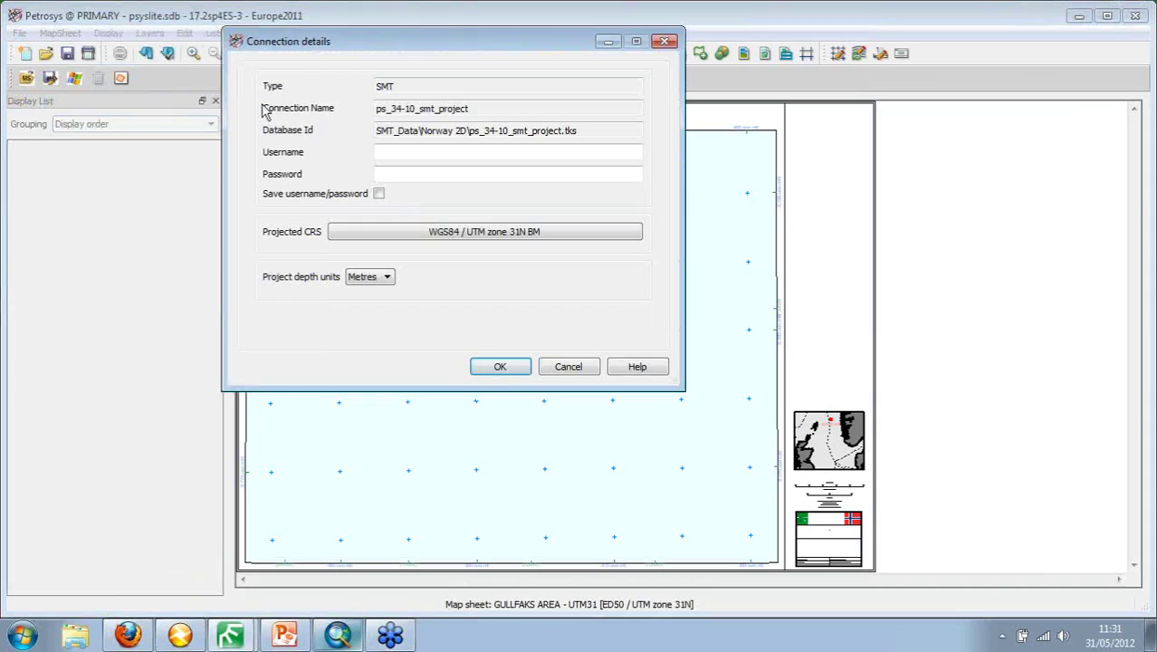
{"action": "left_click", "coordinate": [500, 367]}
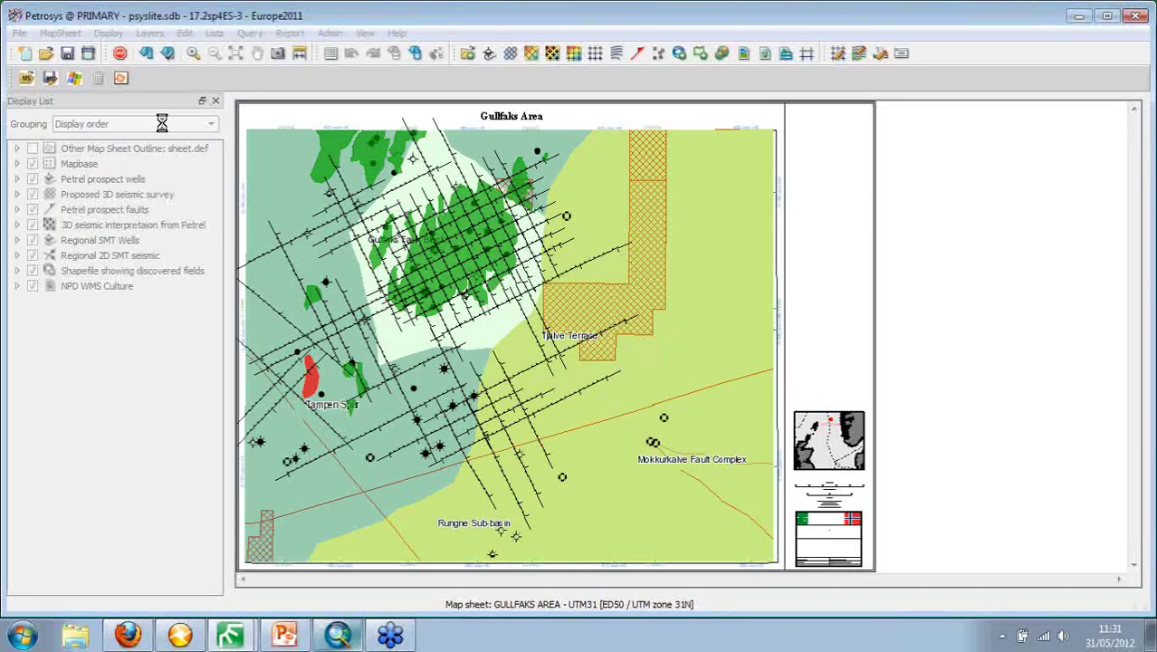
Step: Group layers by Data source and expand the Petrel, SMT, fields_dd and N/A groups
{"action": "left_click", "coordinate": [191, 126]}
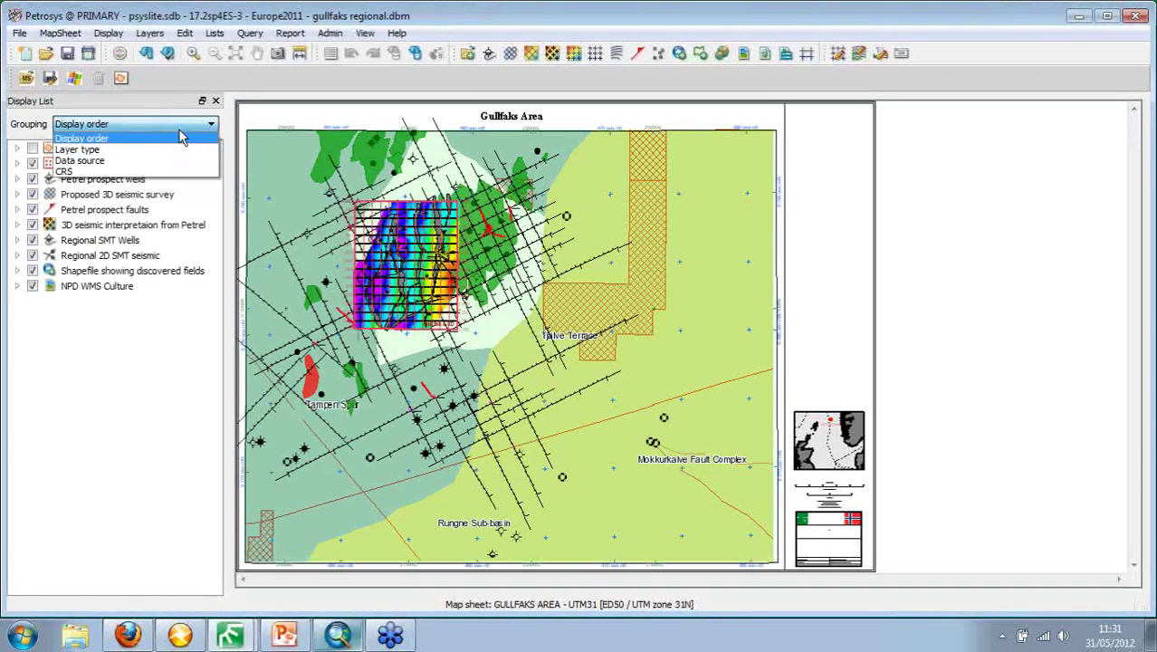
{"action": "left_click", "coordinate": [146, 161]}
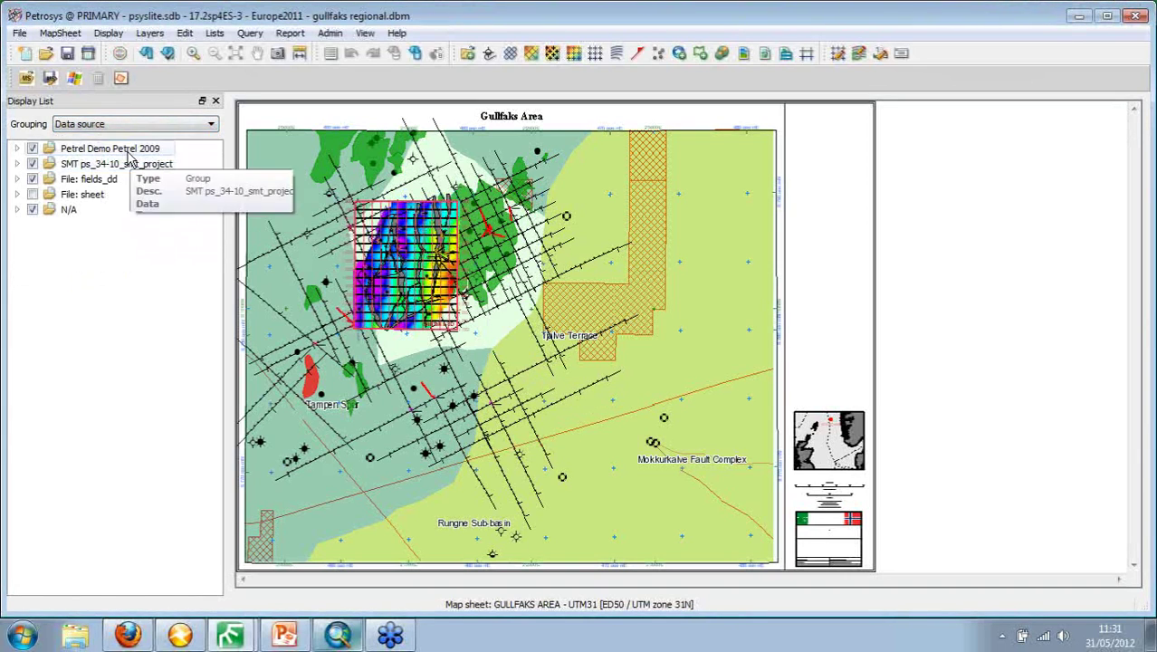
{"action": "left_click", "coordinate": [16, 149]}
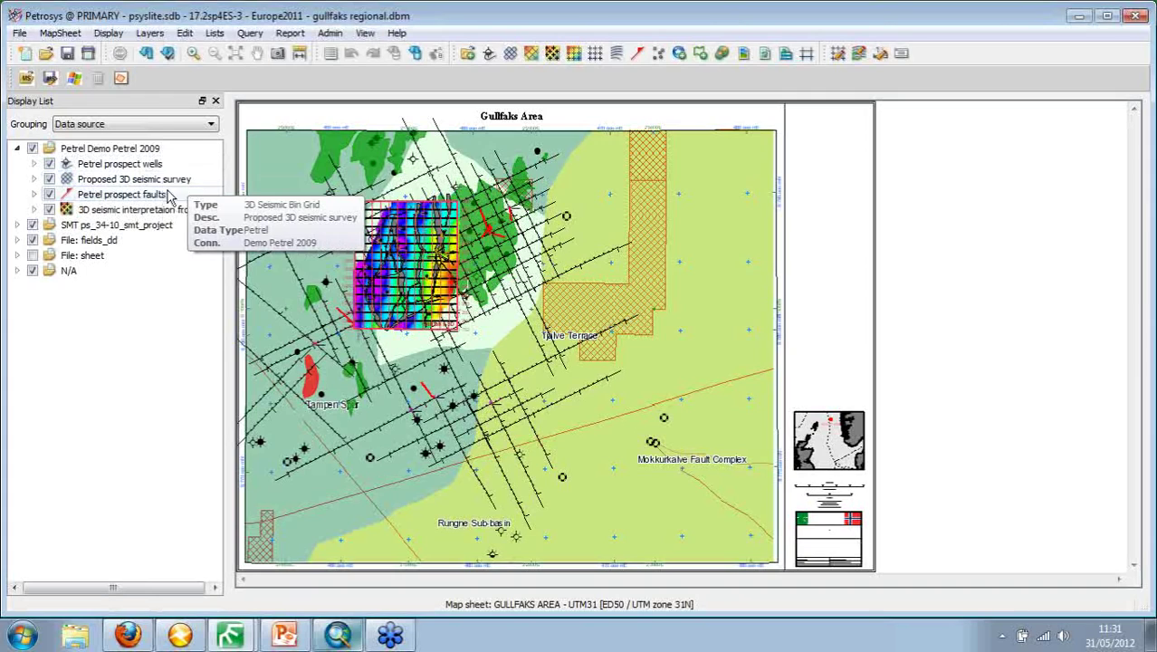
{"action": "left_click", "coordinate": [17, 224]}
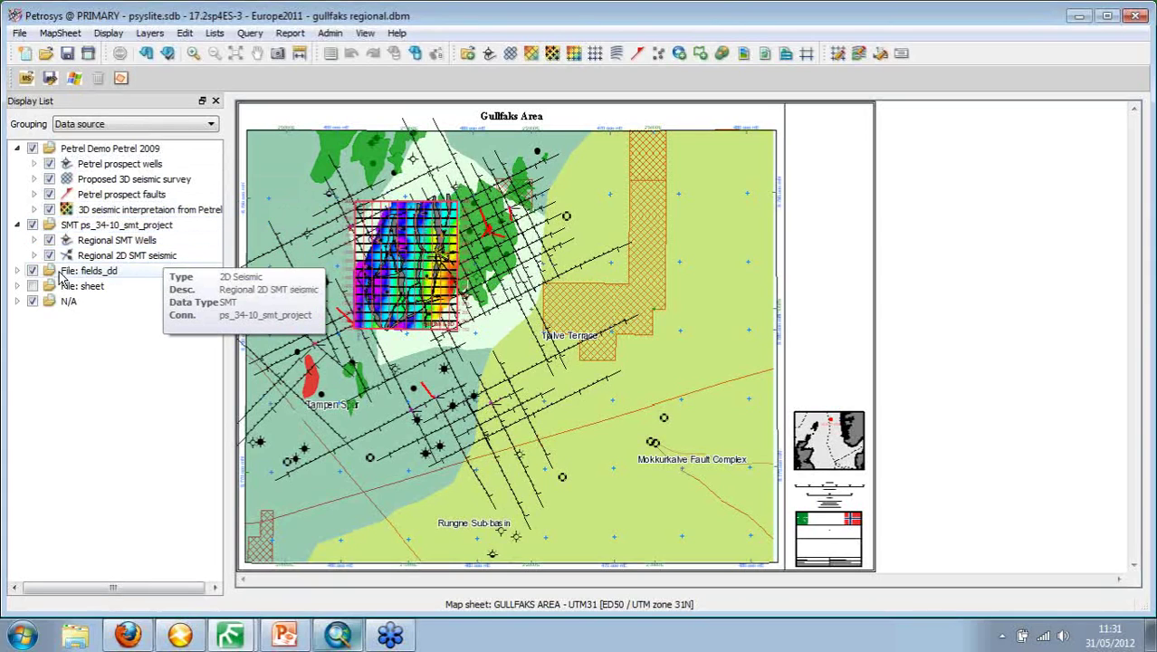
{"action": "left_click", "coordinate": [17, 271]}
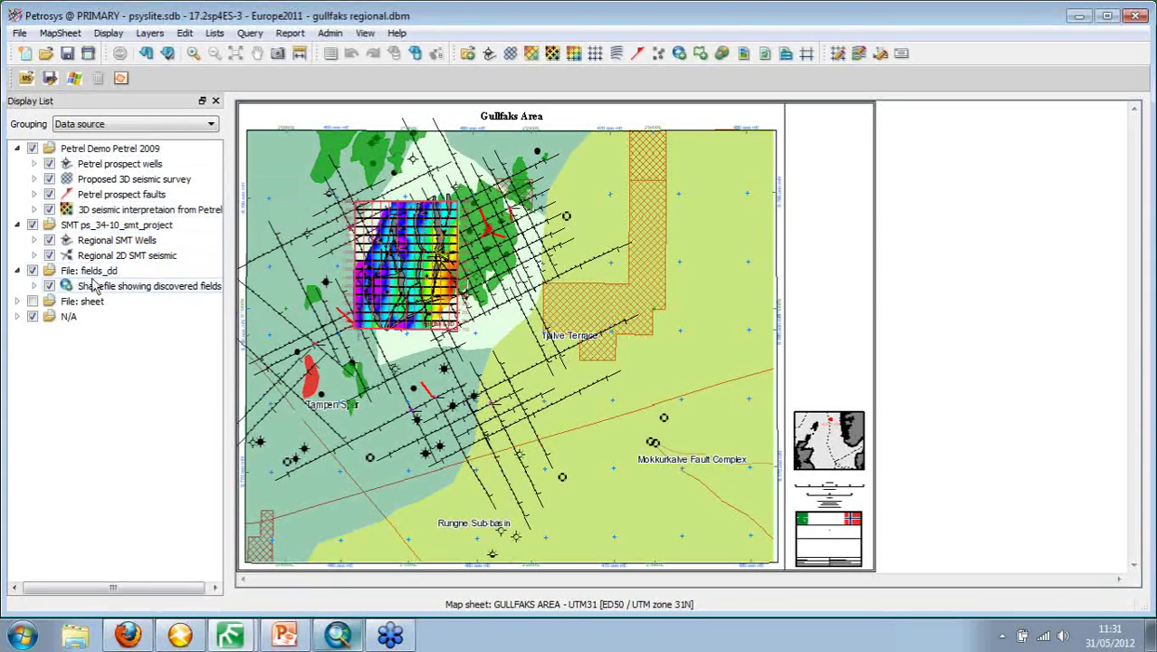
{"action": "left_click", "coordinate": [18, 318]}
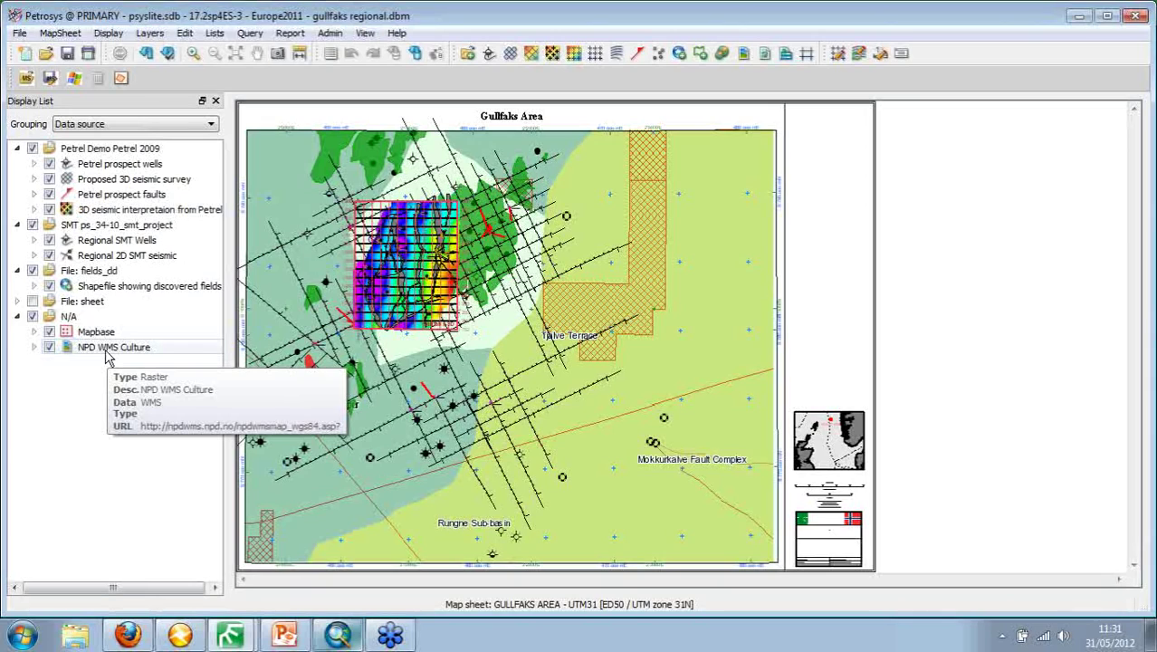
{"action": "left_click", "coordinate": [131, 172]}
{"action": "double_click", "coordinate": [131, 172]}
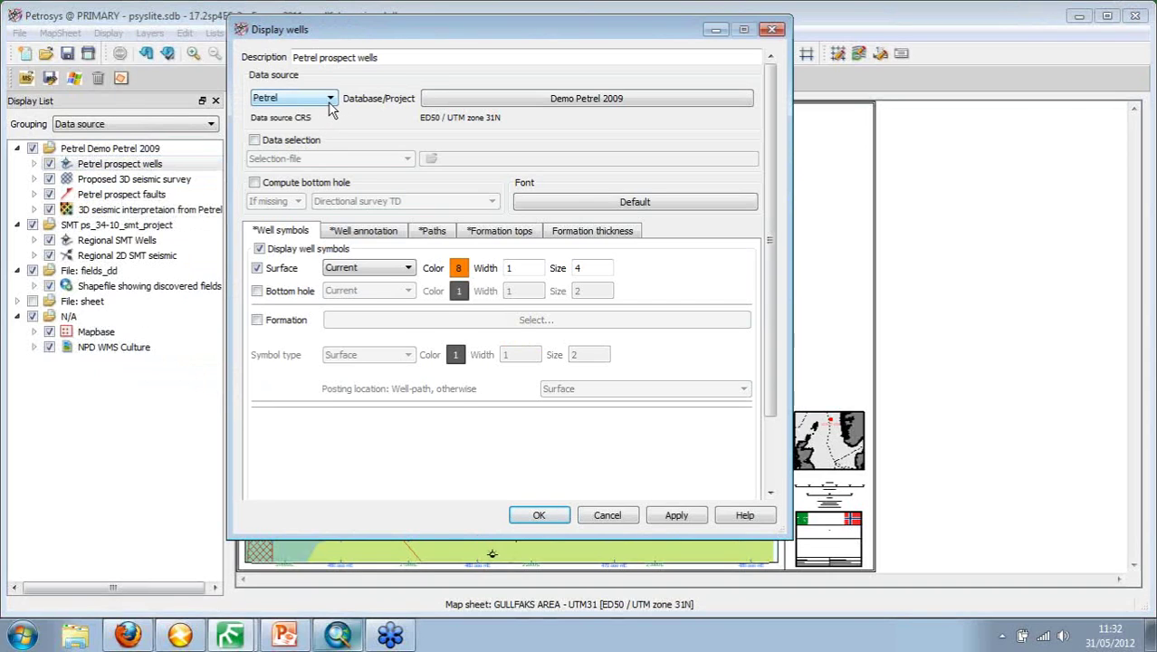
{"action": "left_click", "coordinate": [326, 101]}
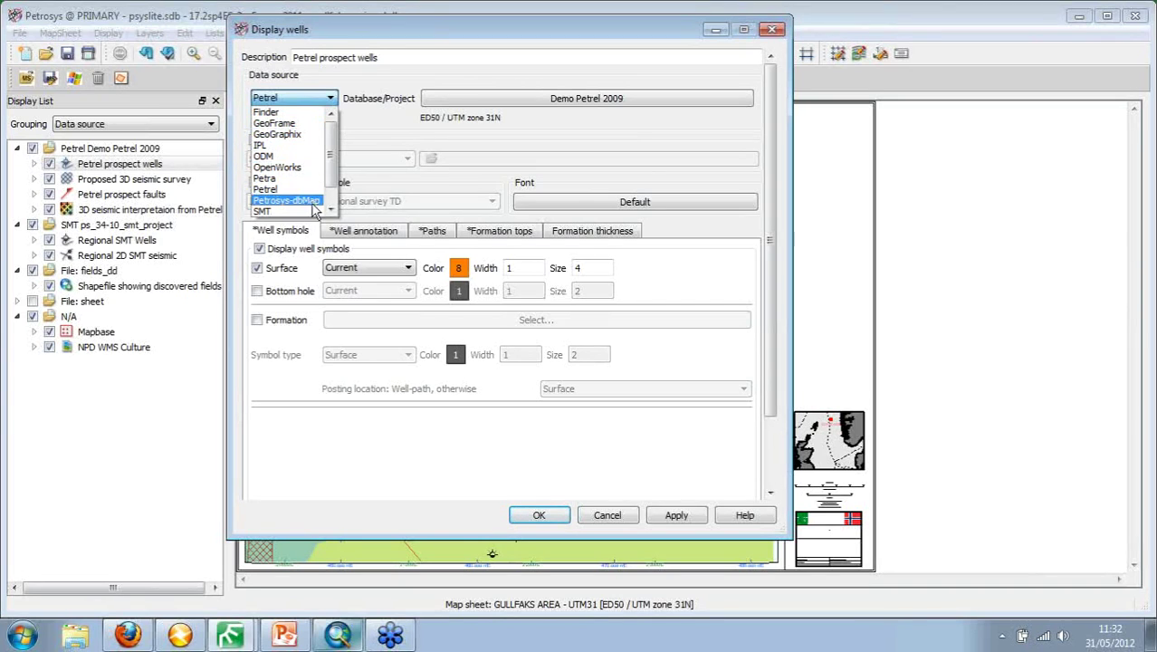
{"action": "left_click", "coordinate": [432, 137]}
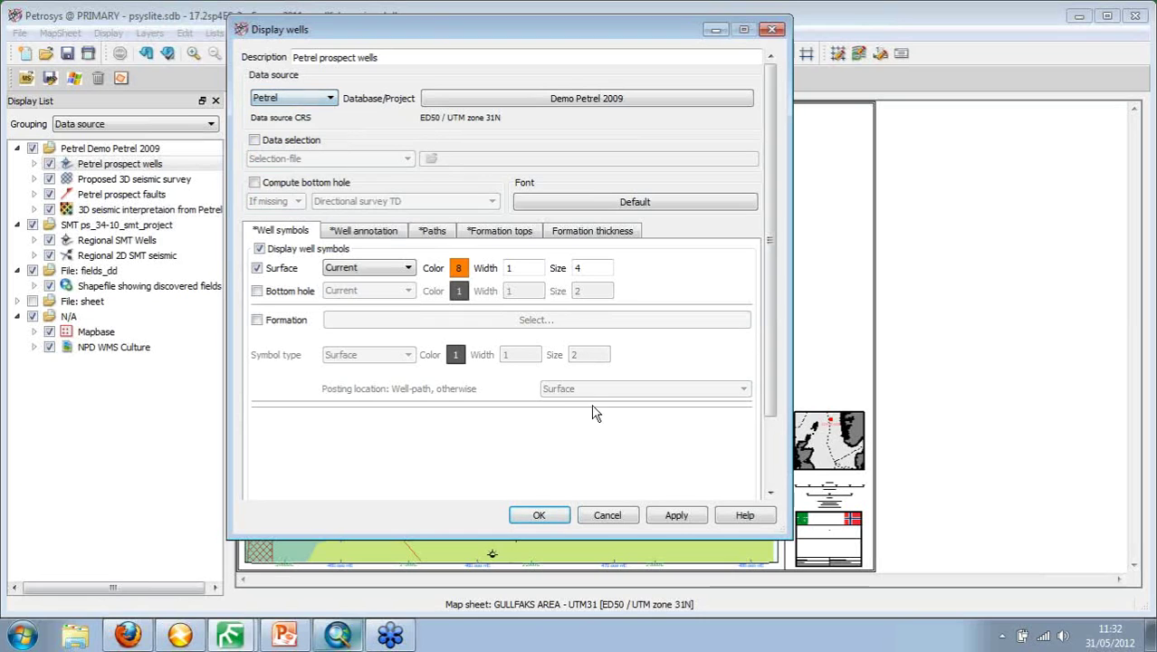
{"action": "left_click", "coordinate": [612, 517]}
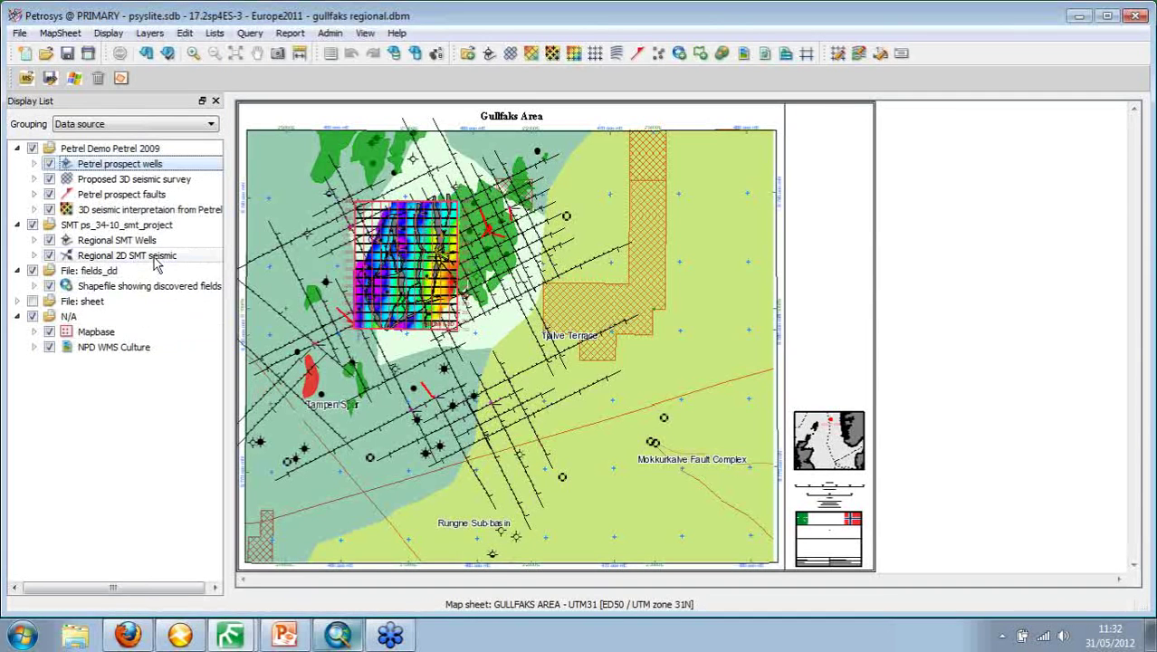
{"action": "double_click", "coordinate": [155, 259]}
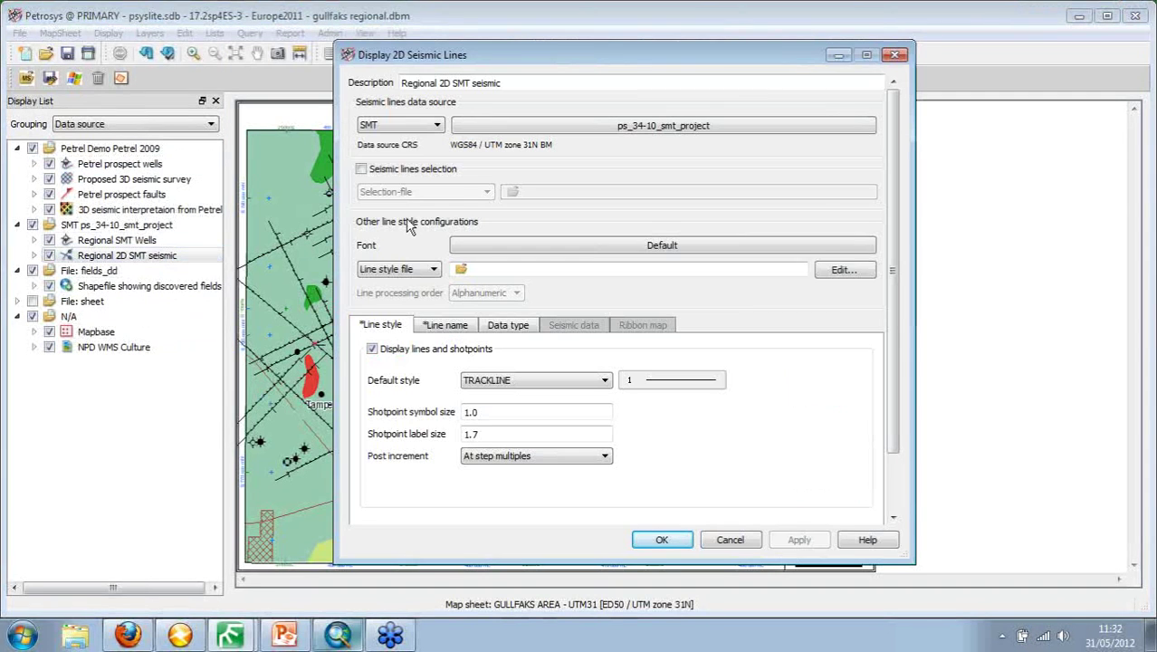
{"action": "left_click", "coordinate": [437, 126]}
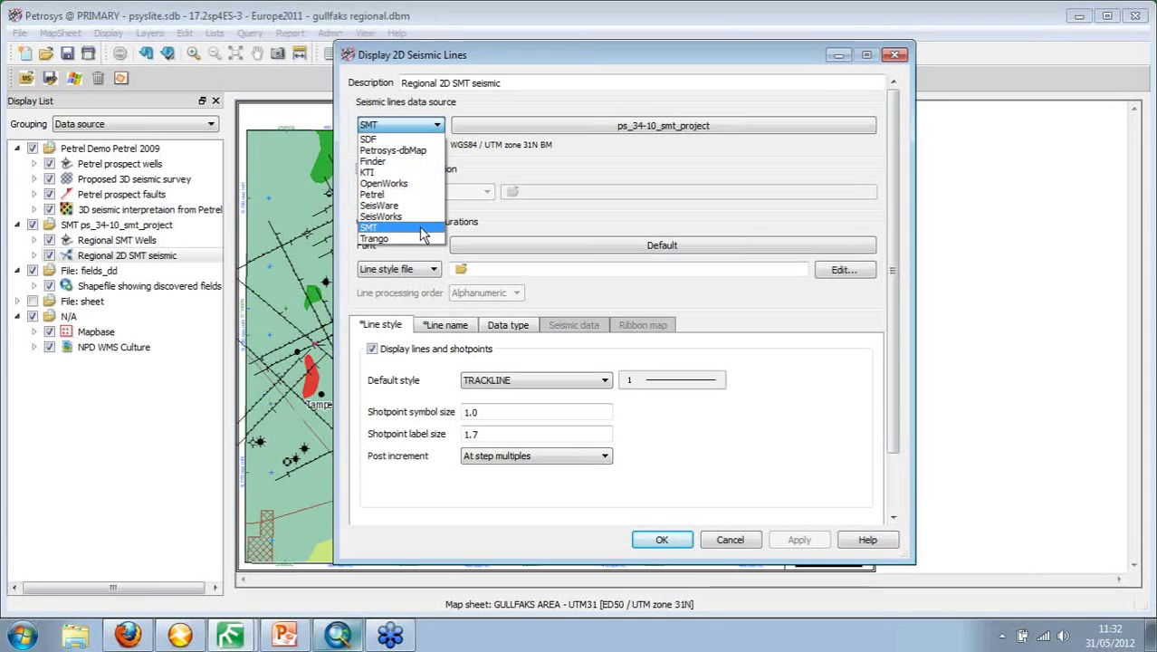
{"action": "left_click", "coordinate": [531, 171]}
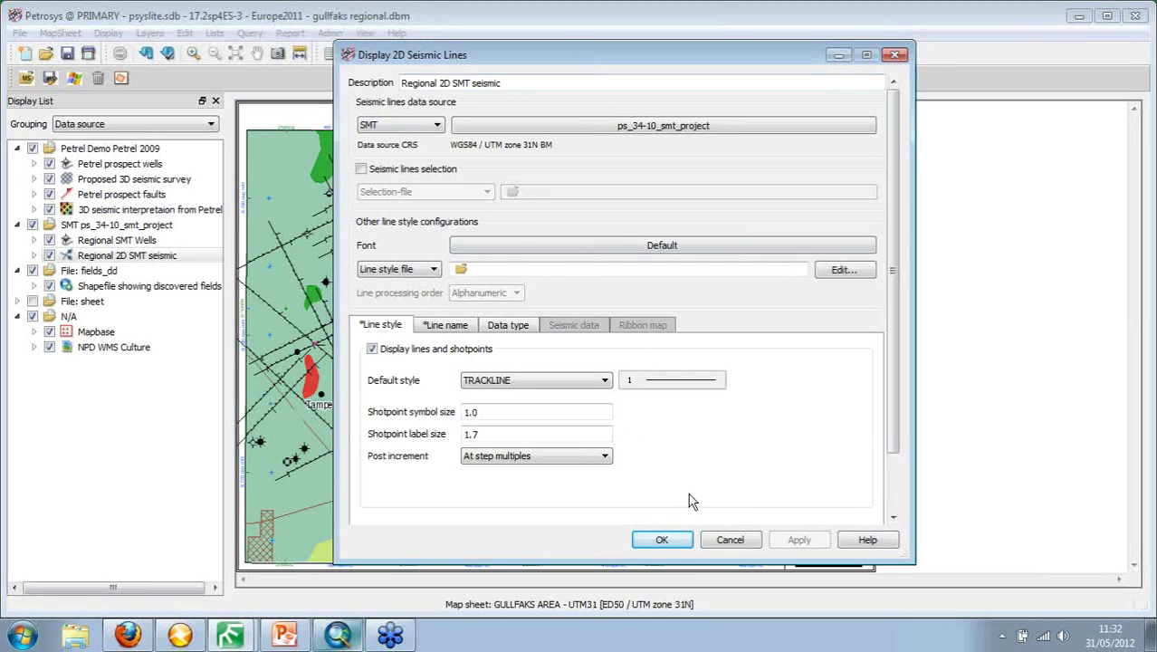
{"action": "left_click", "coordinate": [730, 541]}
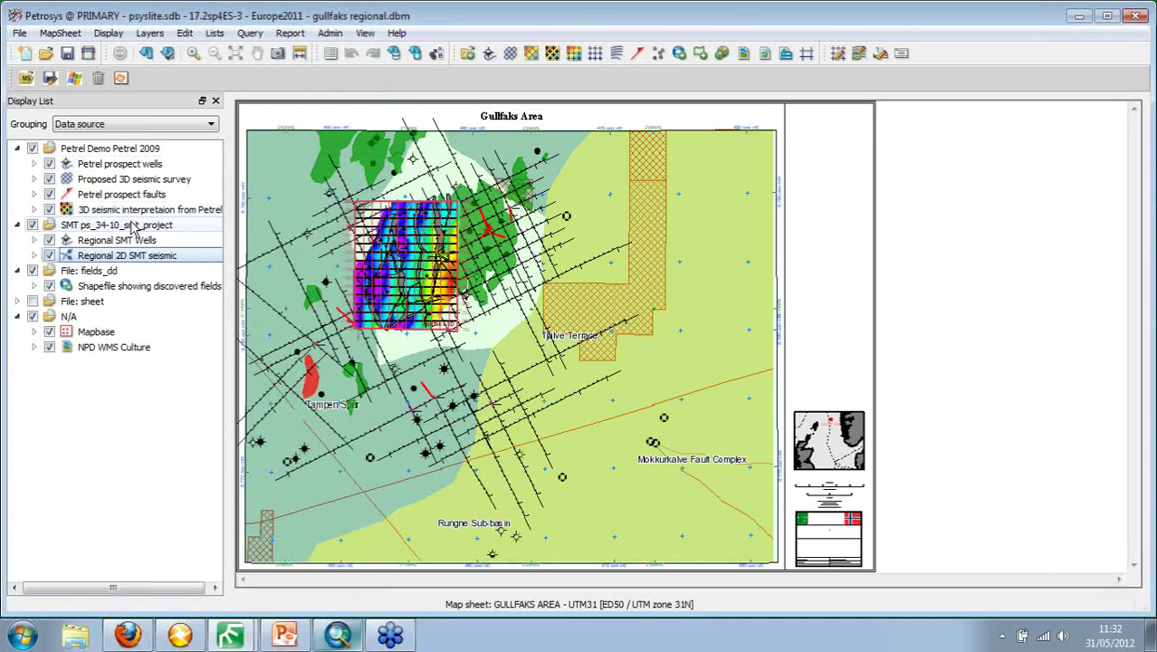
Step: Select the Regional 2D SMT seismic layer, then return to the PowerPoint slide show
{"action": "mouse_move", "coordinate": [131, 245]}
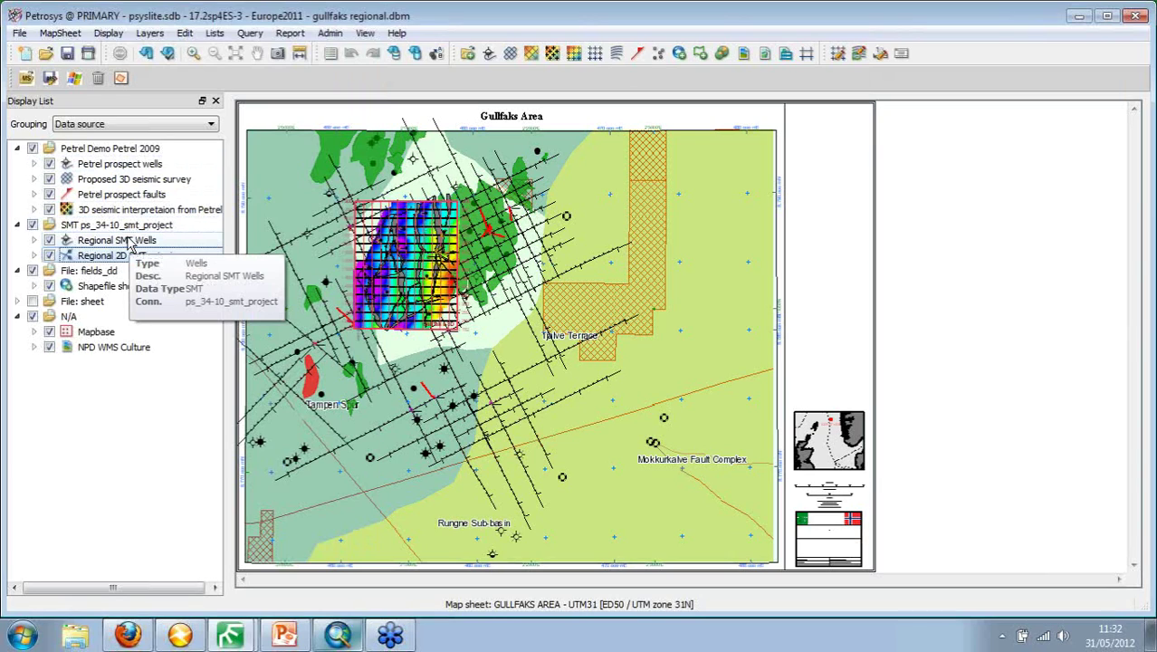
{"action": "left_click", "coordinate": [134, 258]}
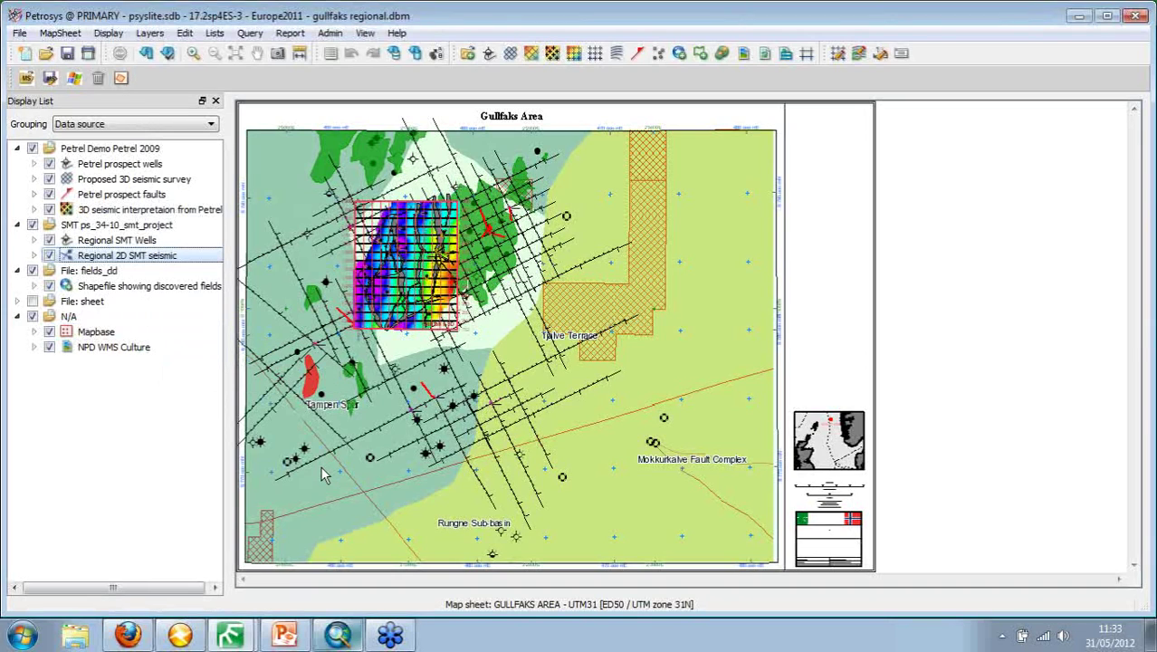
{"action": "left_click", "coordinate": [283, 636]}
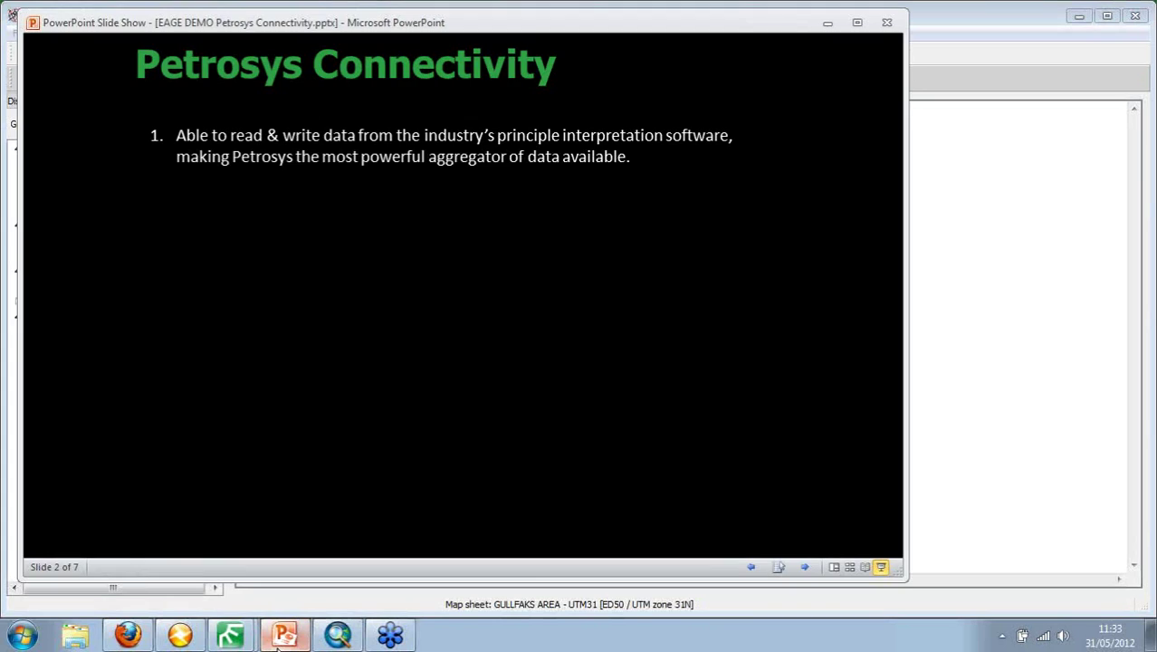
Step: Show the gridded-surfaces-to-Petrel point, then switch to the Petrosys Europe2011 launcher
{"action": "left_click", "coordinate": [236, 301]}
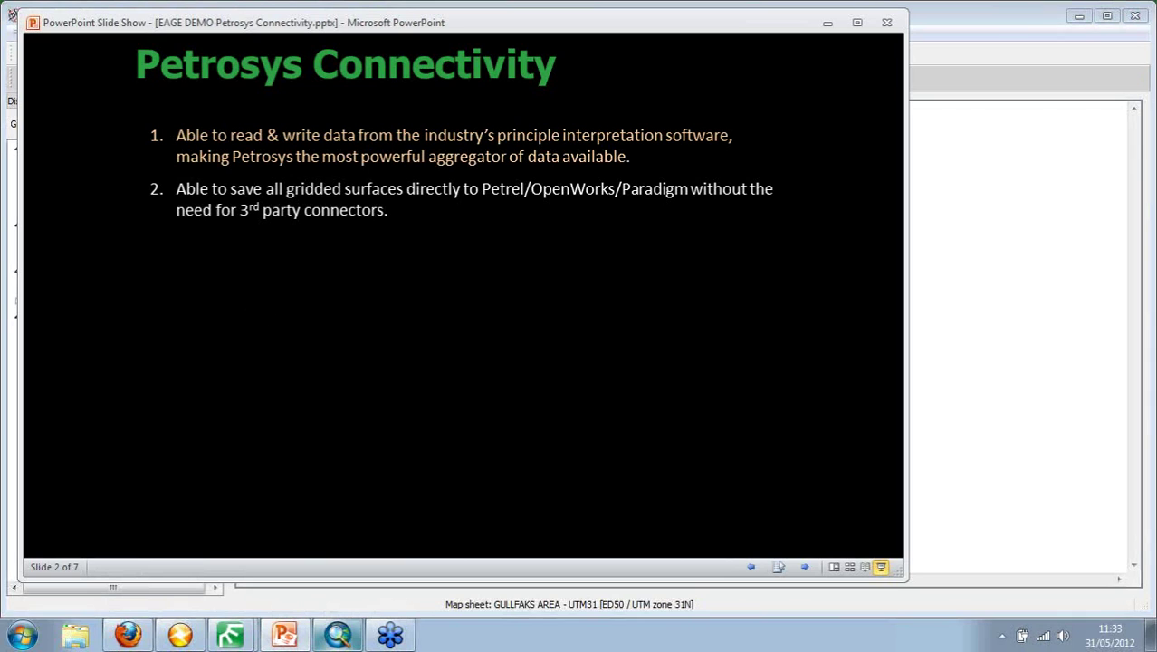
{"action": "left_click", "coordinate": [230, 635]}
{"action": "left_click", "coordinate": [152, 568]}
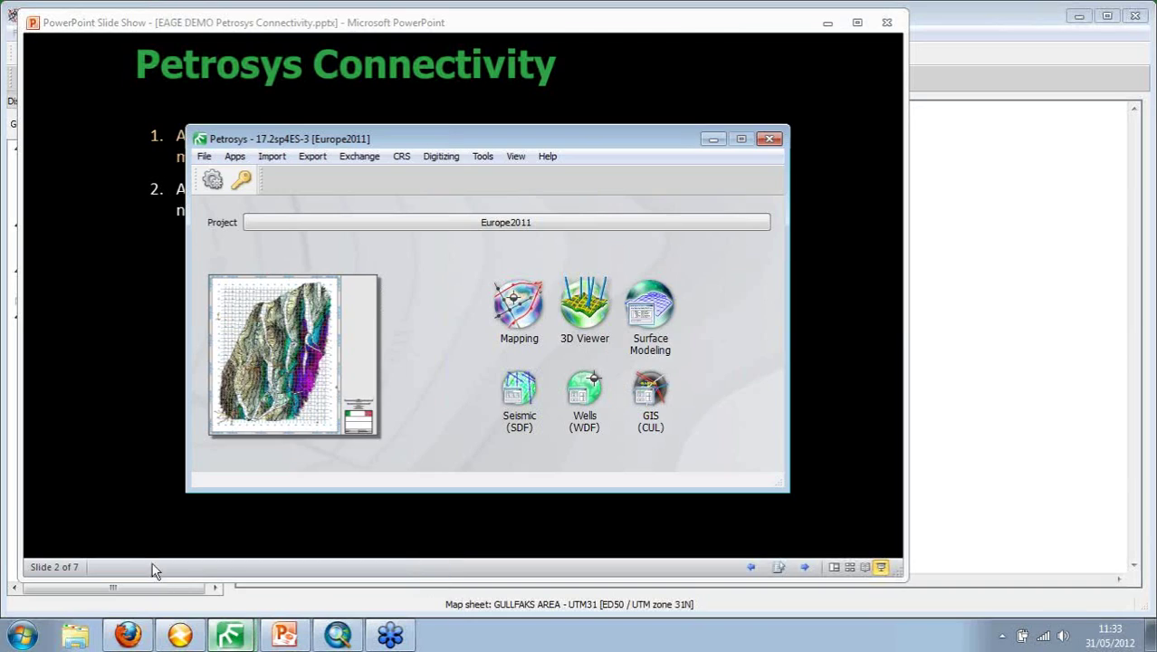
Step: Start Surface Modeling and load the recent Petrel_export.tsk workflow
{"action": "left_click", "coordinate": [659, 305]}
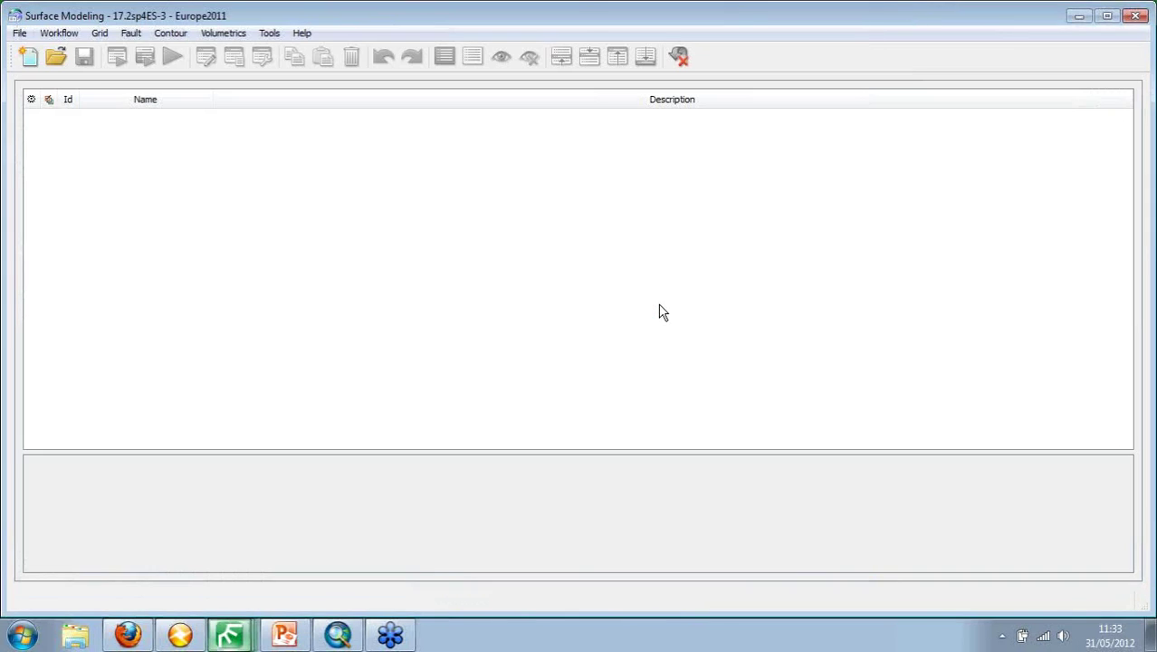
{"action": "left_click", "coordinate": [19, 32]}
{"action": "mouse_move", "coordinate": [63, 99]}
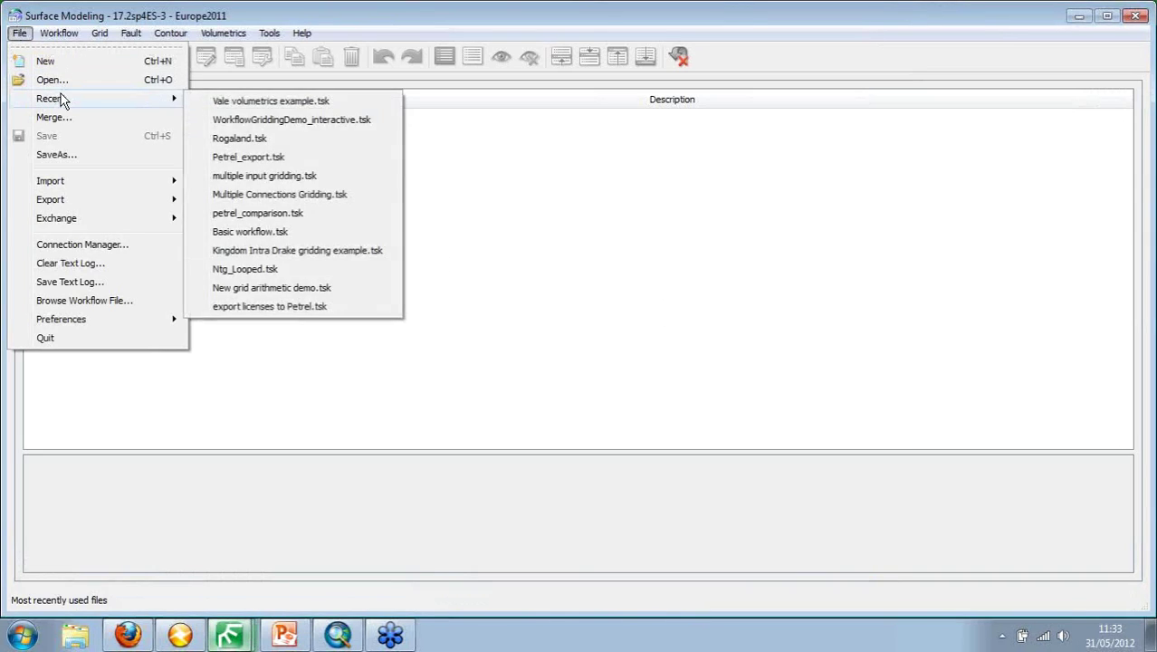
{"action": "left_click", "coordinate": [253, 157]}
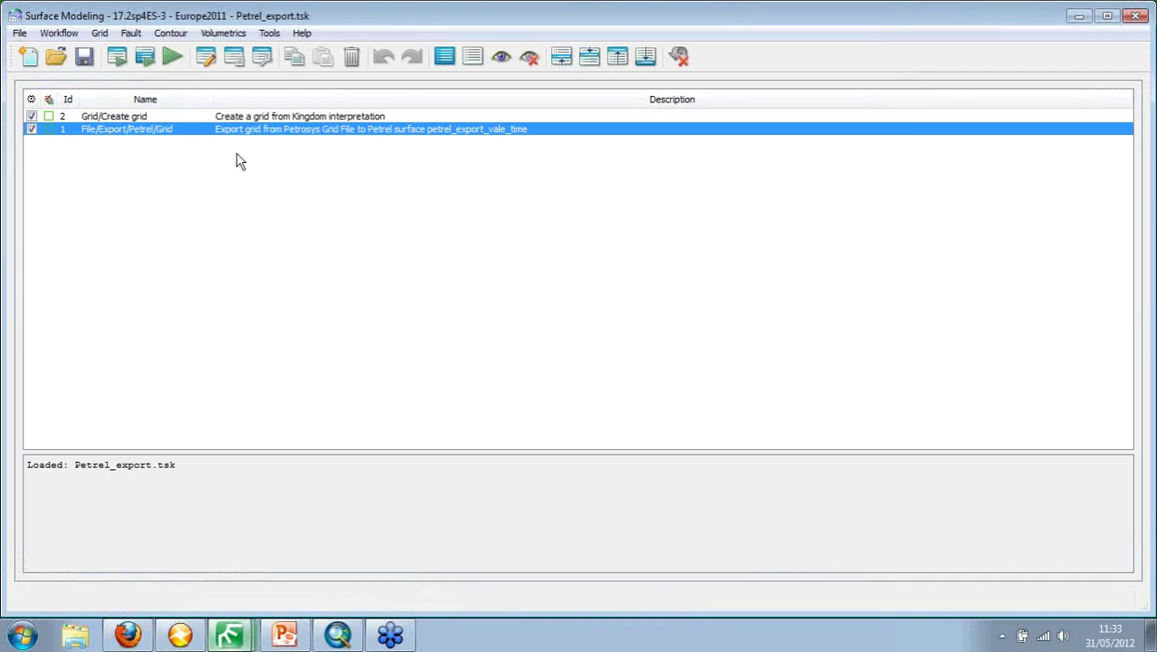
Step: Review the Create grid step's SMT seismic input unchanged, then open the grid-to-Petrel export step
{"action": "double_click", "coordinate": [151, 118]}
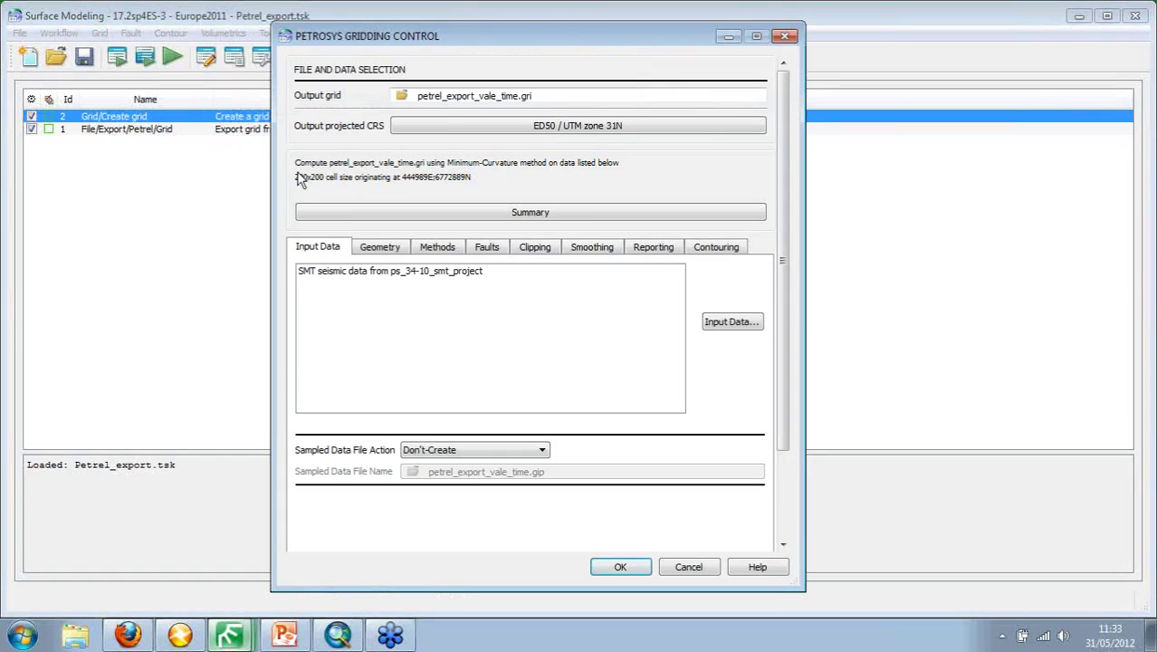
{"action": "left_click", "coordinate": [371, 275]}
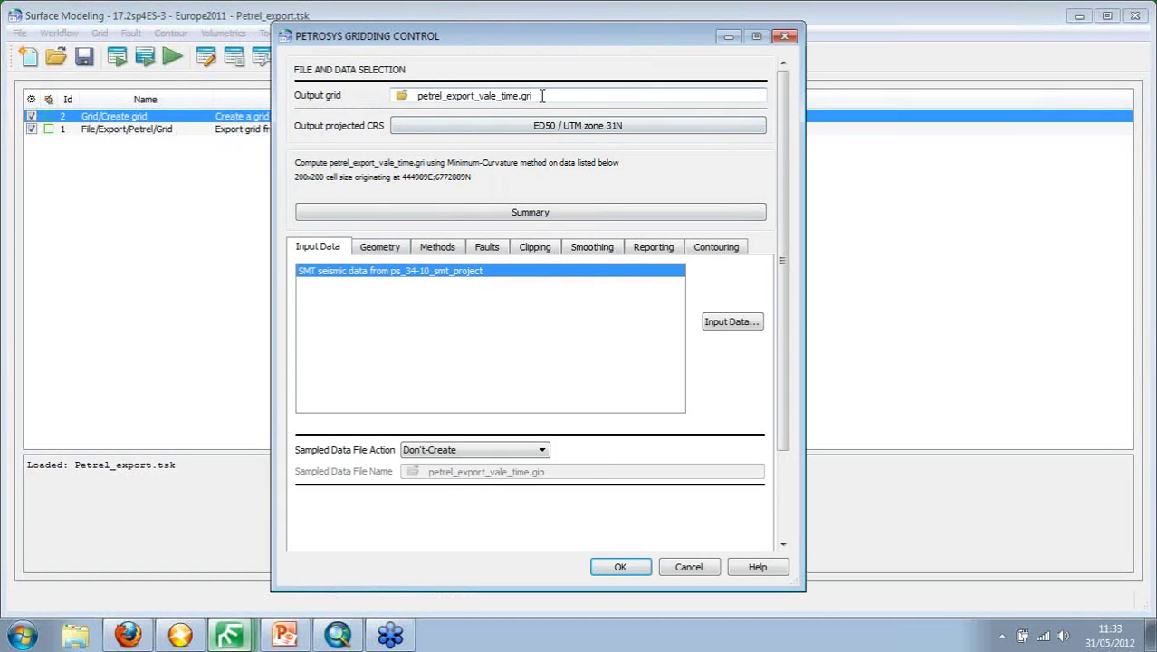
{"action": "left_click", "coordinate": [688, 566]}
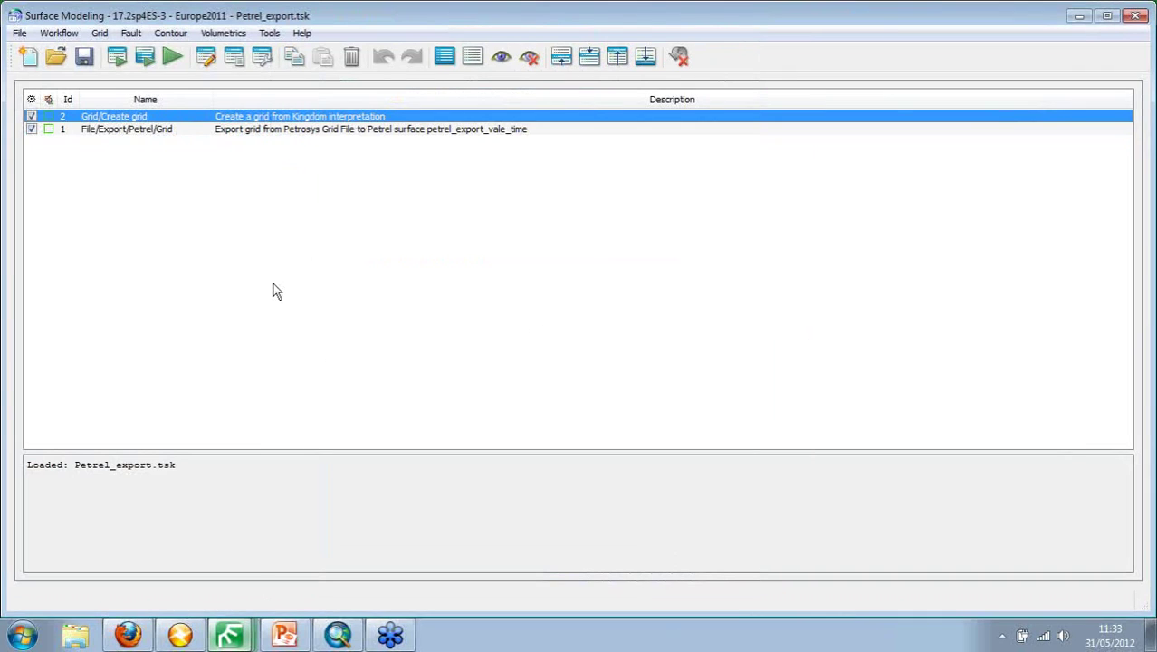
{"action": "double_click", "coordinate": [167, 132]}
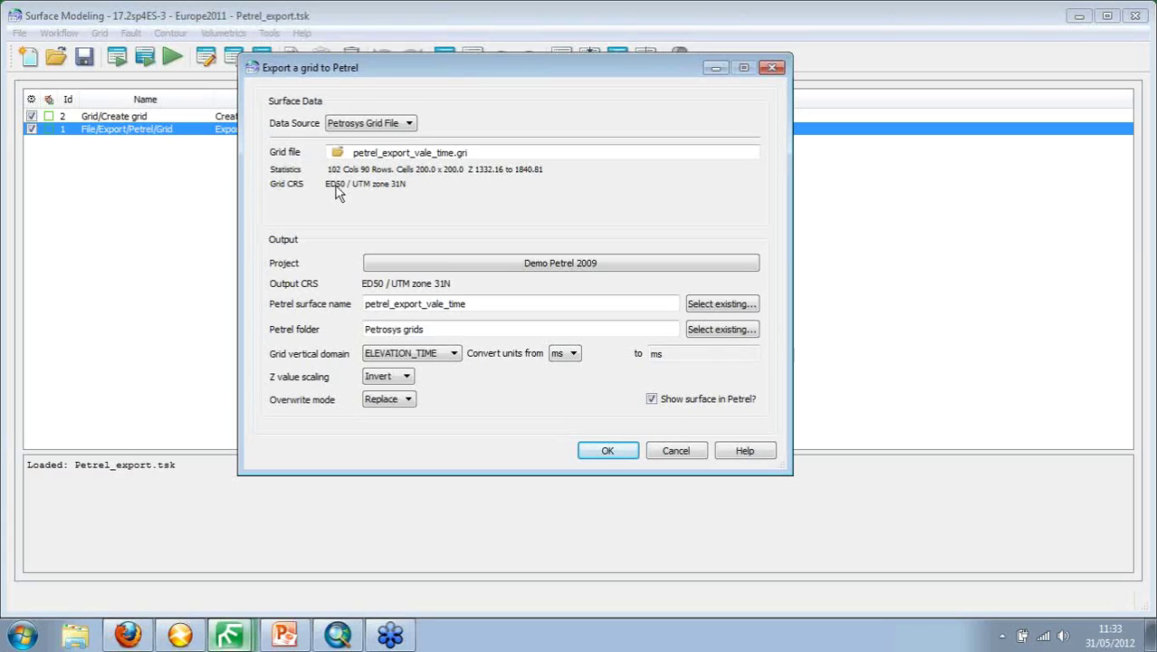
Step: Keep Petrosys Grid File as source, confirm the Petrosys grids folder, and run the export
{"action": "left_click", "coordinate": [408, 125]}
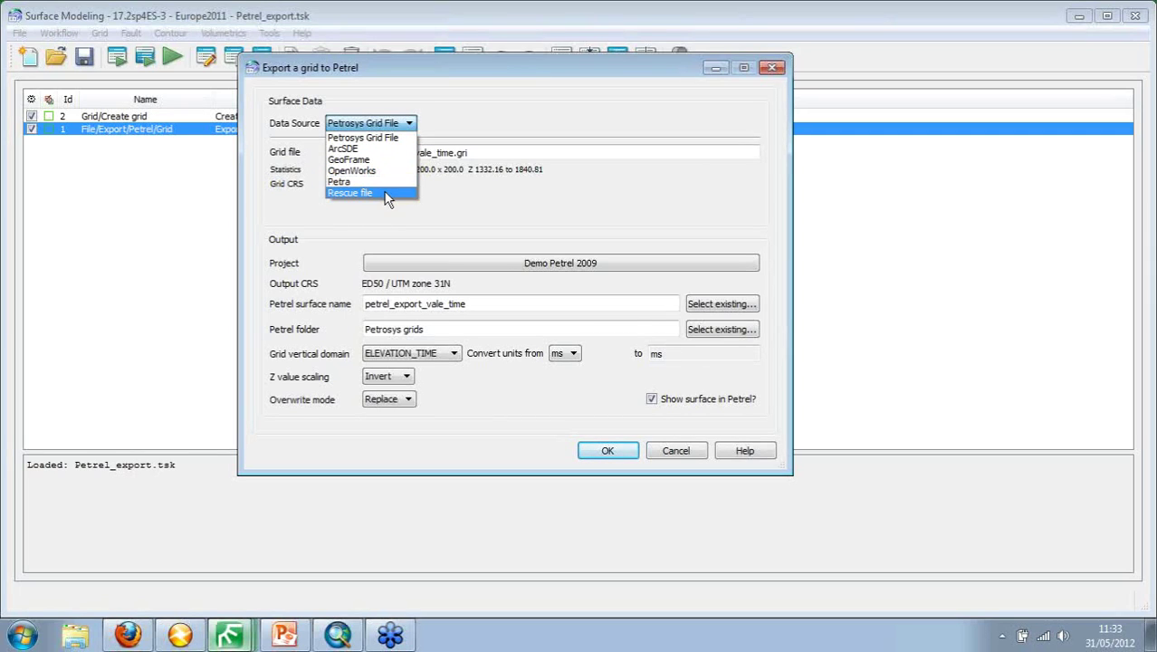
{"action": "left_click", "coordinate": [466, 199]}
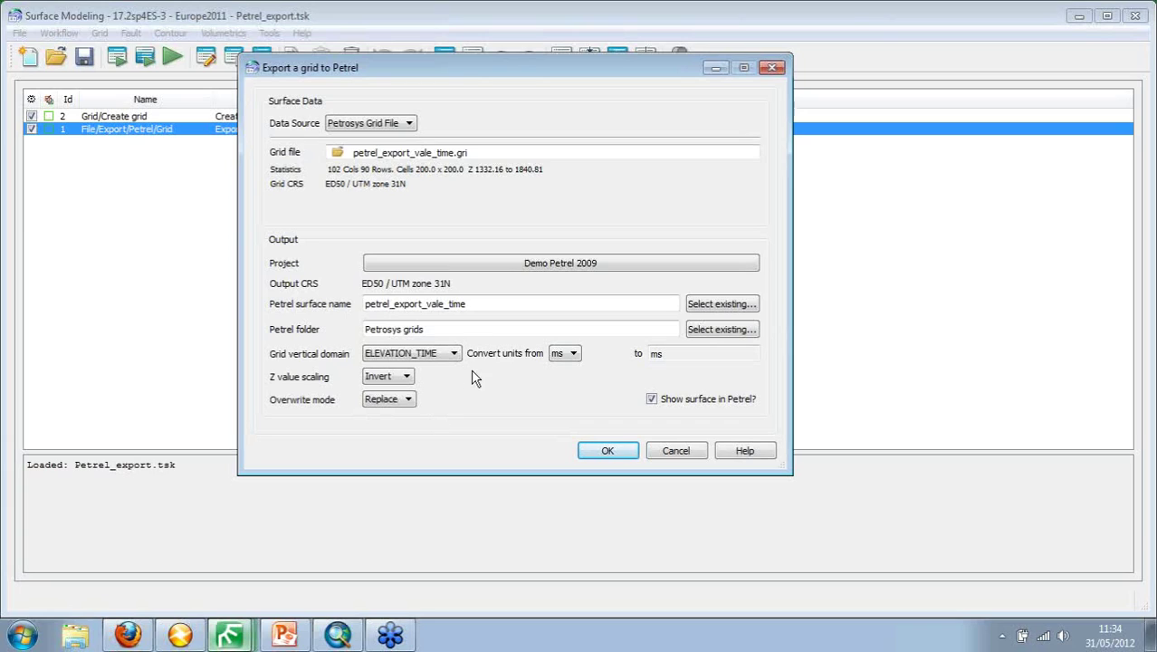
{"action": "left_click", "coordinate": [441, 329]}
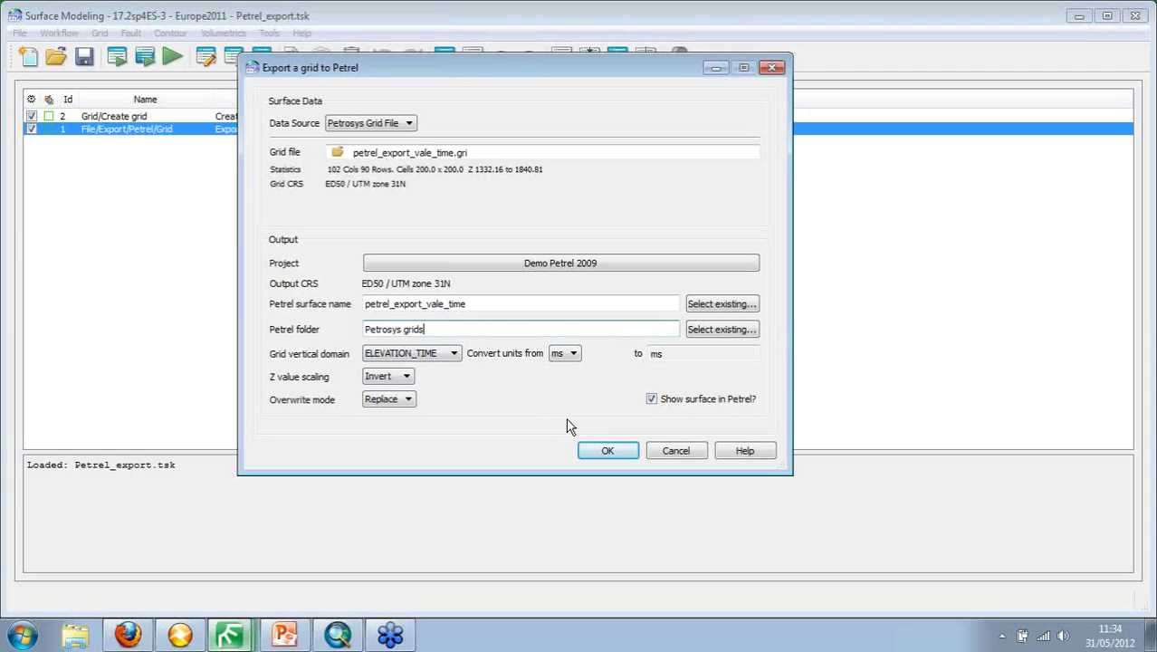
{"action": "left_click", "coordinate": [602, 450]}
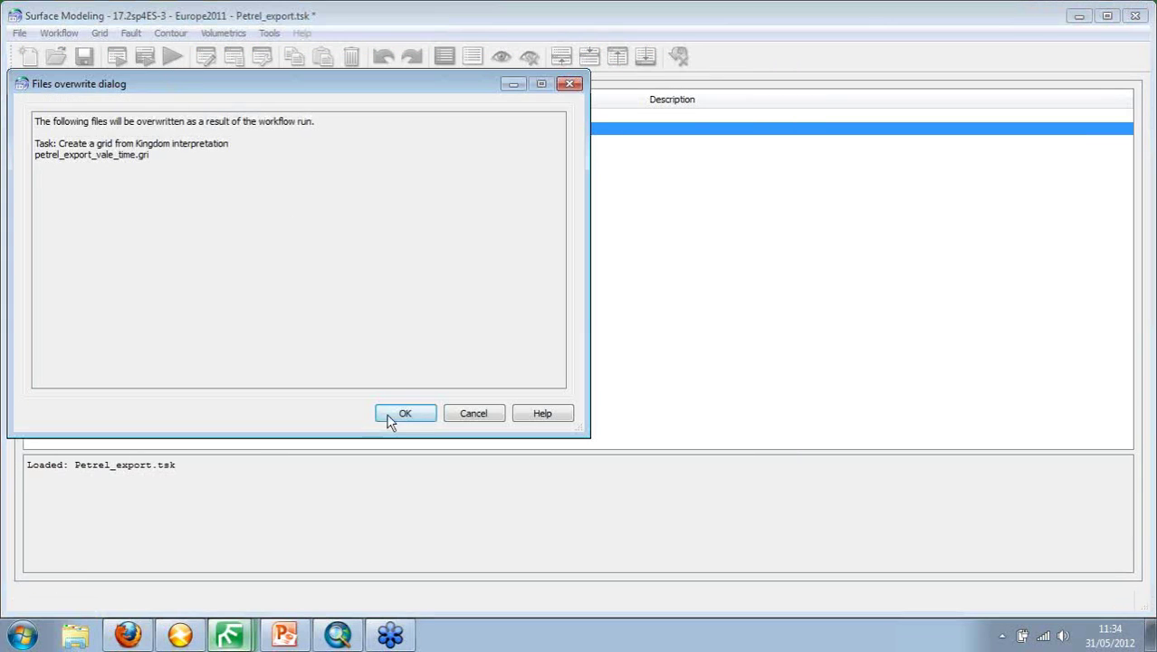
Step: Allow overwriting petrel_export_vale_time.gri, accept connection details, and switch to Petrel's Petrosys grids folder
{"action": "left_click", "coordinate": [389, 417]}
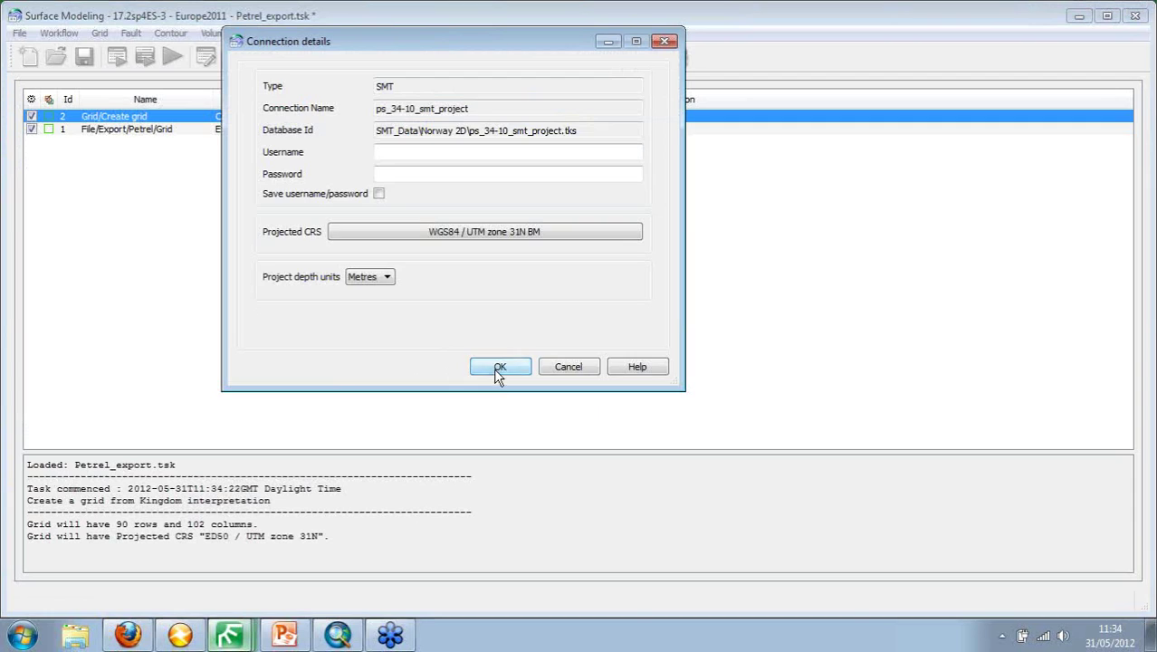
{"action": "left_click", "coordinate": [496, 367]}
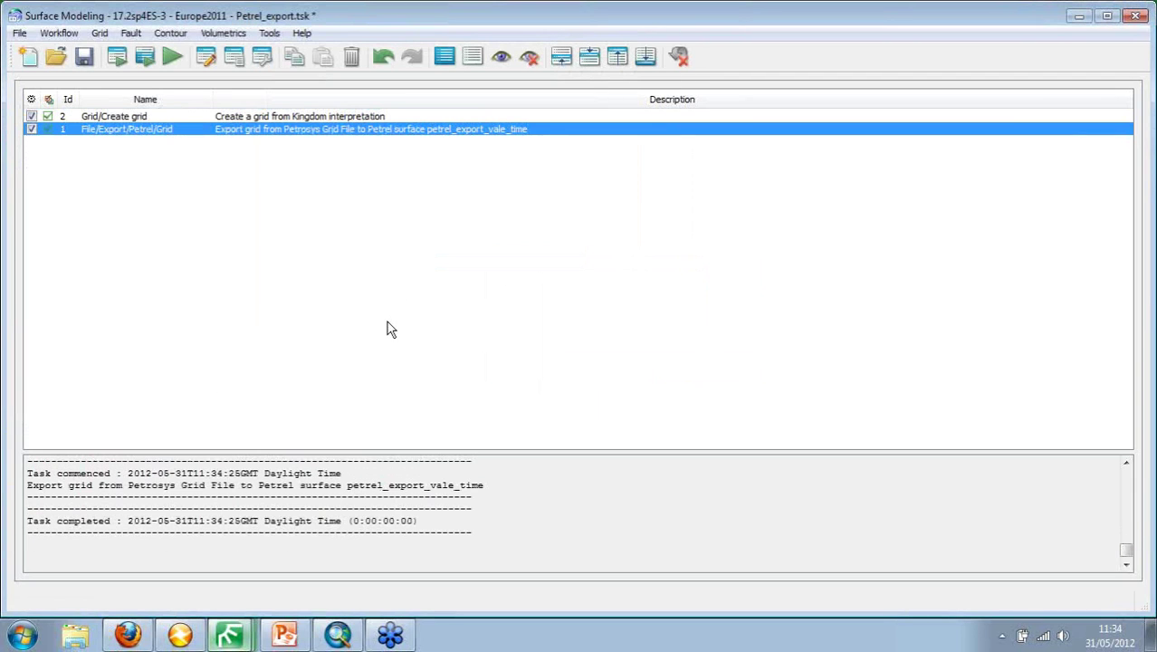
{"action": "left_click", "coordinate": [181, 638]}
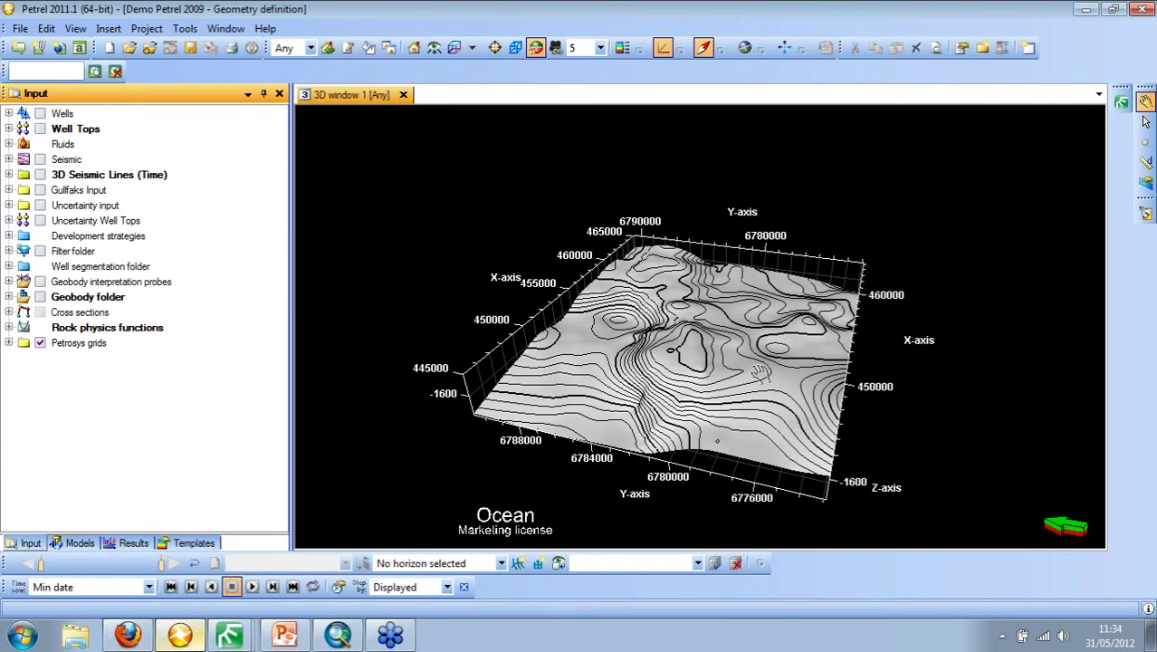
{"action": "left_click", "coordinate": [9, 342]}
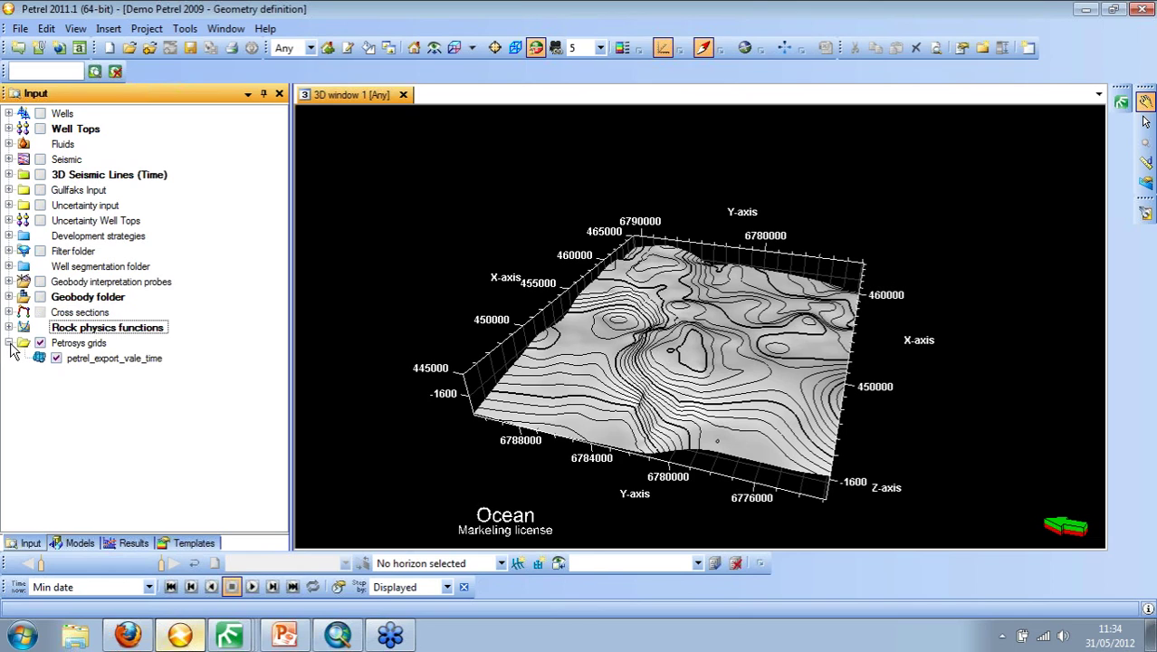
Step: Check petrel_export_vale_time's Info tab showing its SMT seismic source, then close the settings
{"action": "double_click", "coordinate": [115, 358]}
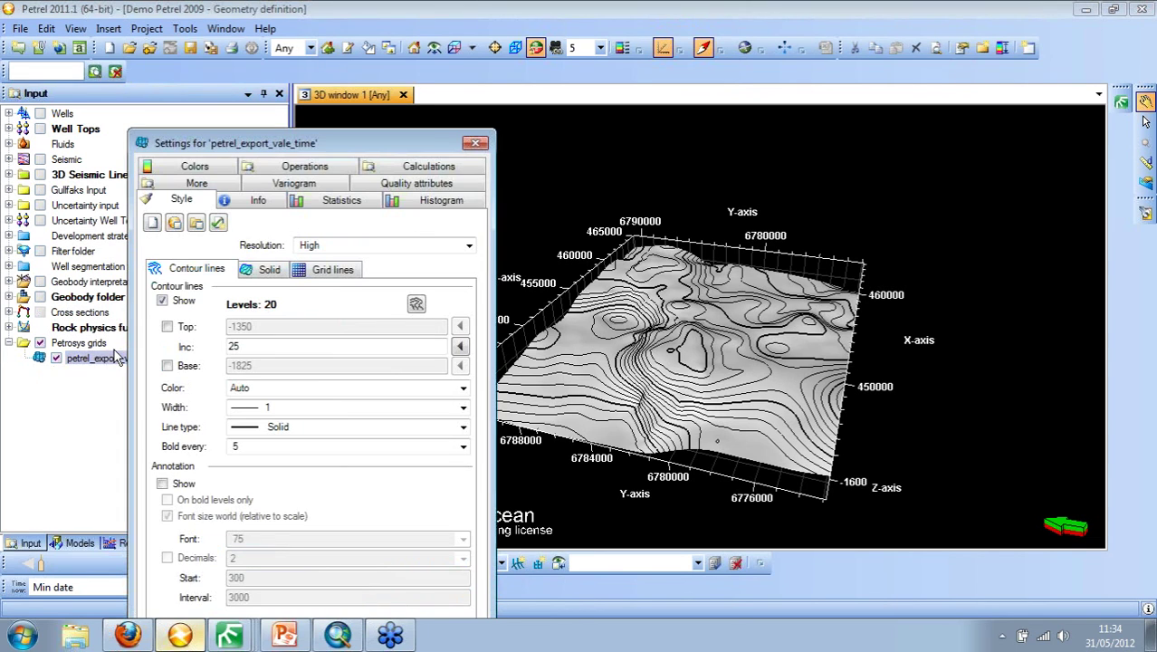
{"action": "left_click", "coordinate": [252, 201]}
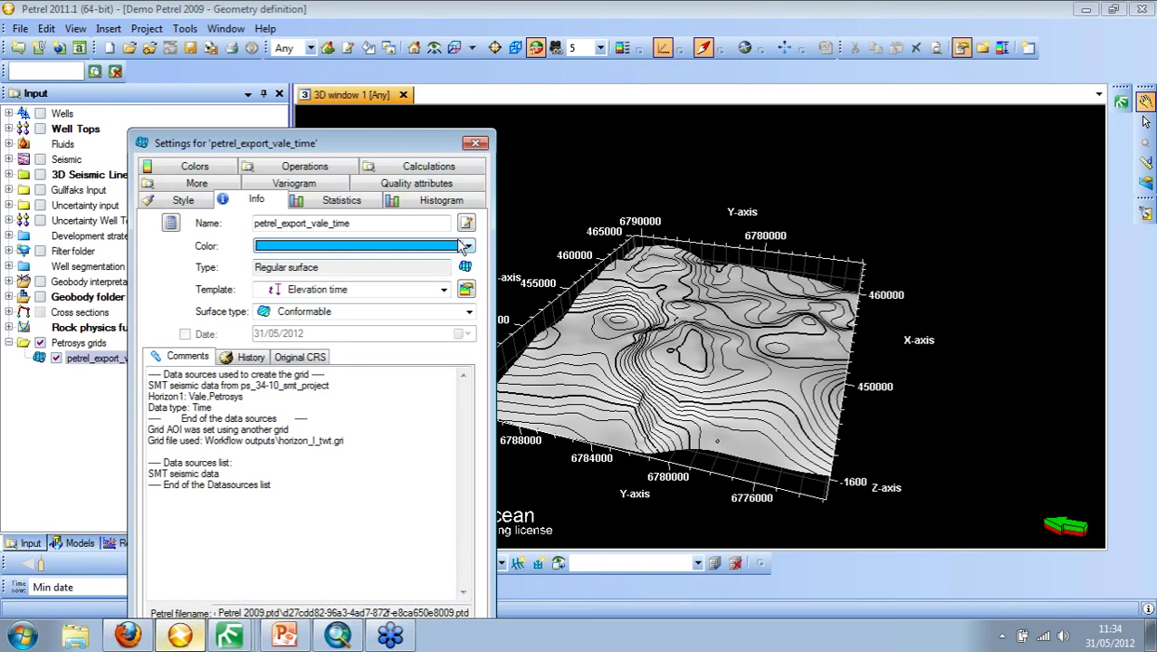
{"action": "left_click", "coordinate": [475, 147]}
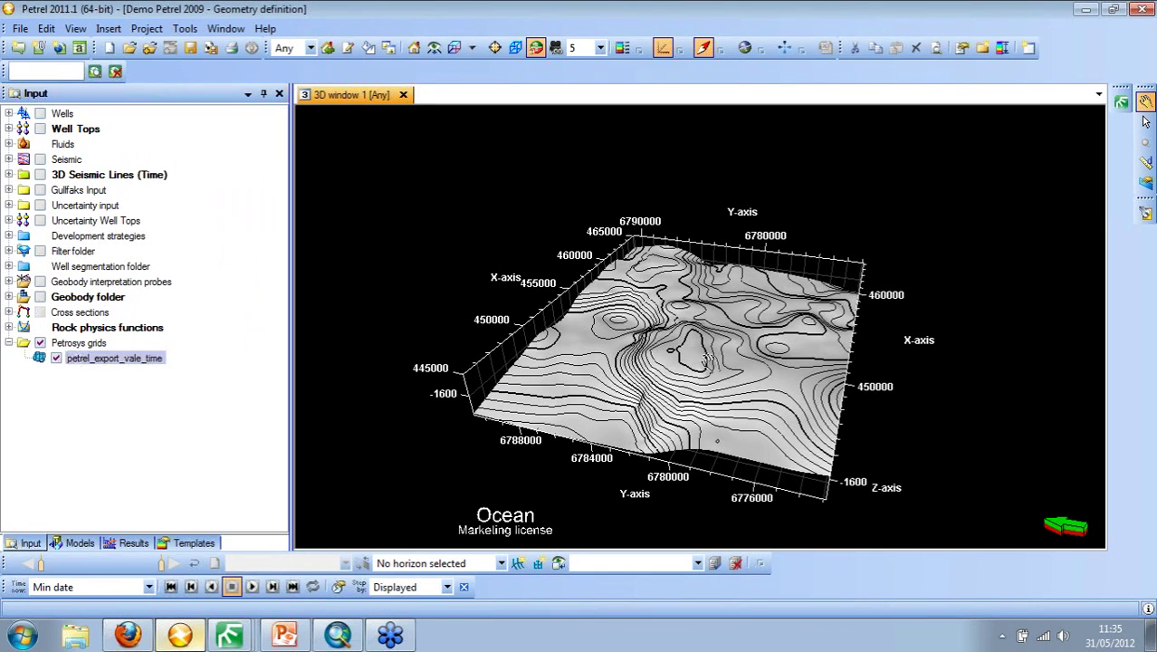
Step: Rotate and tilt the contoured surface in 3D, then bring the slide show back
{"action": "left_click_drag", "start_coordinate": [707, 360], "coordinate": [734, 330]}
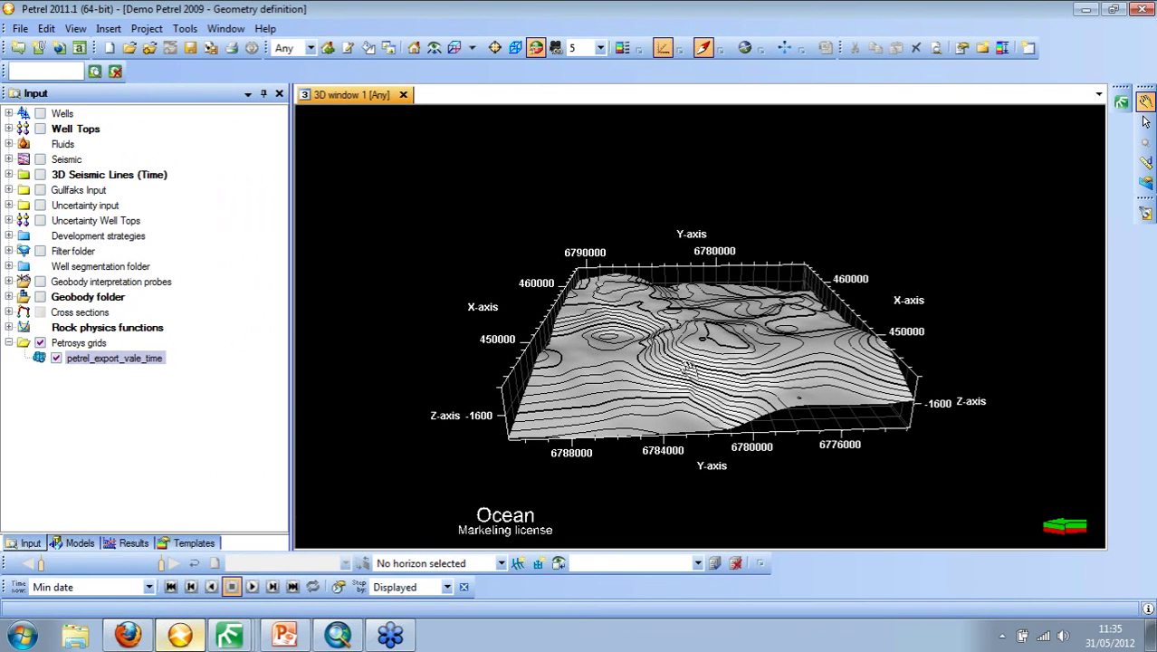
{"action": "left_click_drag", "start_coordinate": [689, 367], "coordinate": [690, 398]}
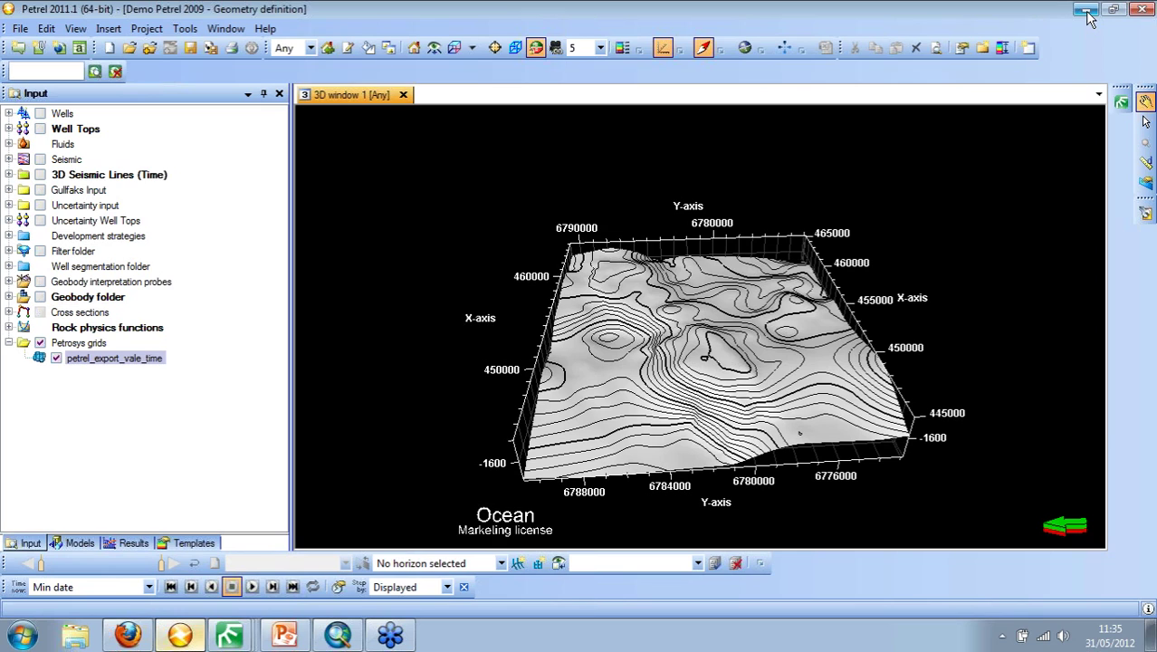
{"action": "left_click", "coordinate": [285, 633]}
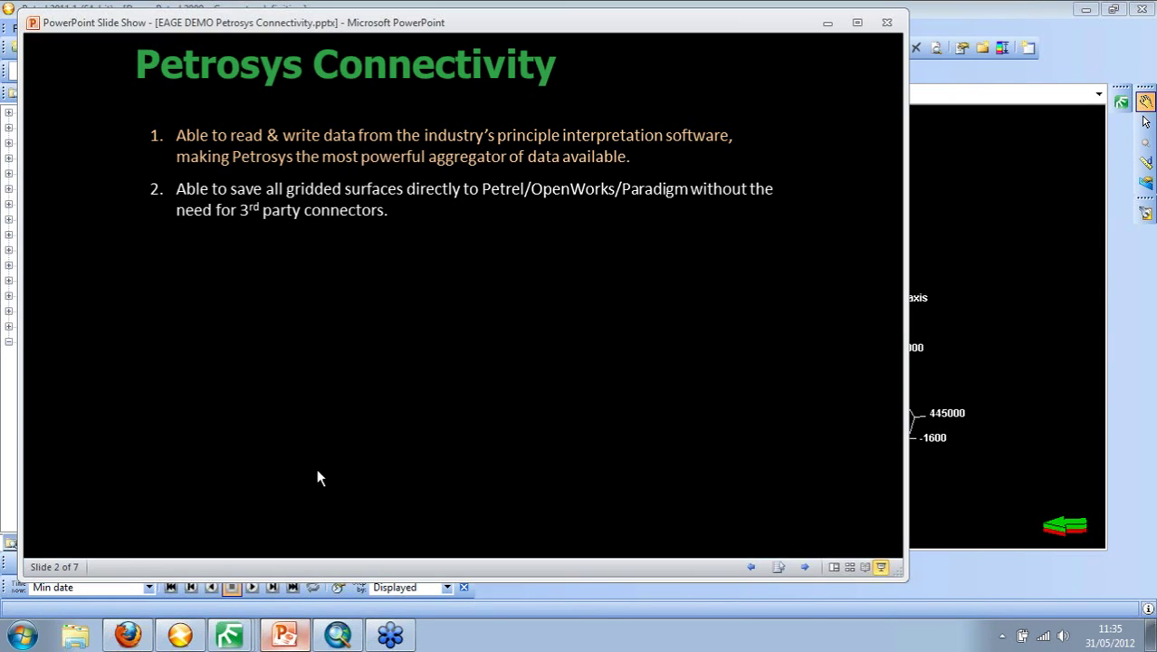
Step: Reveal the third point, pass Version Support, and show the fourth point on CRS conversion
{"action": "left_click", "coordinate": [233, 287]}
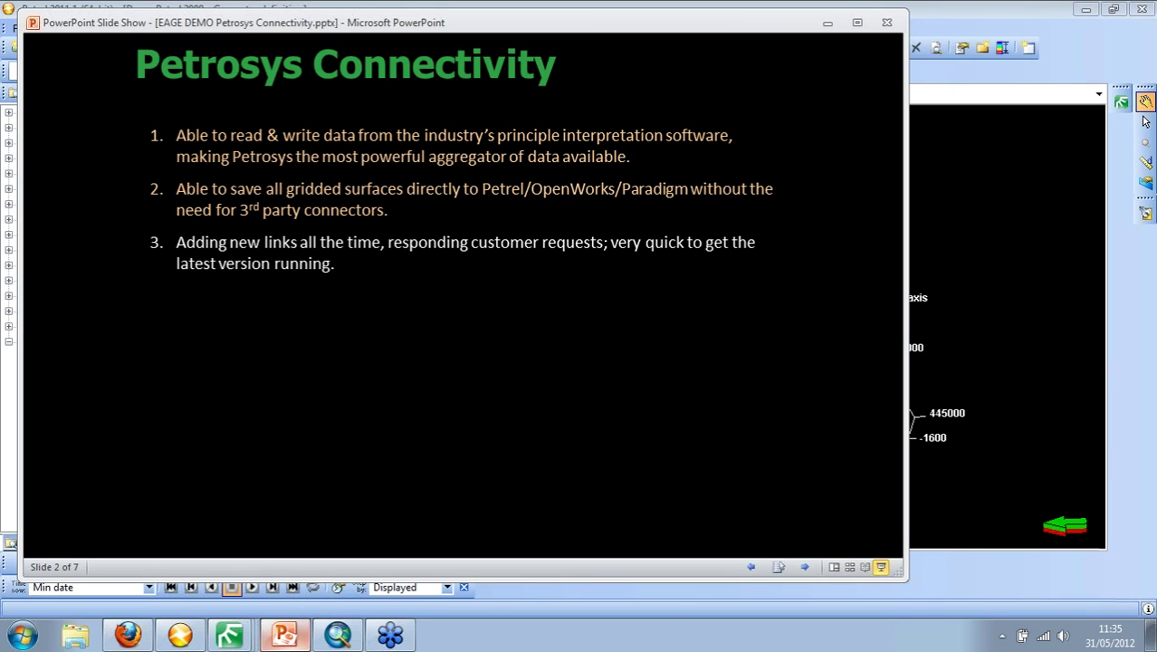
{"action": "key", "text": "Right"}
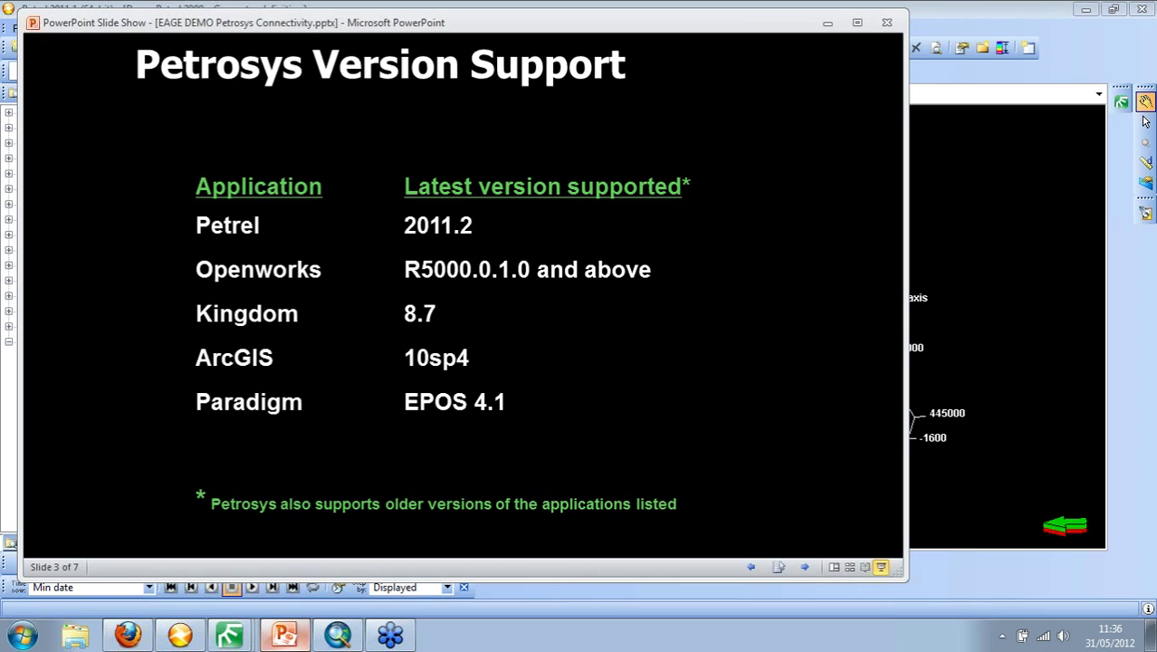
{"action": "key", "text": "Right"}
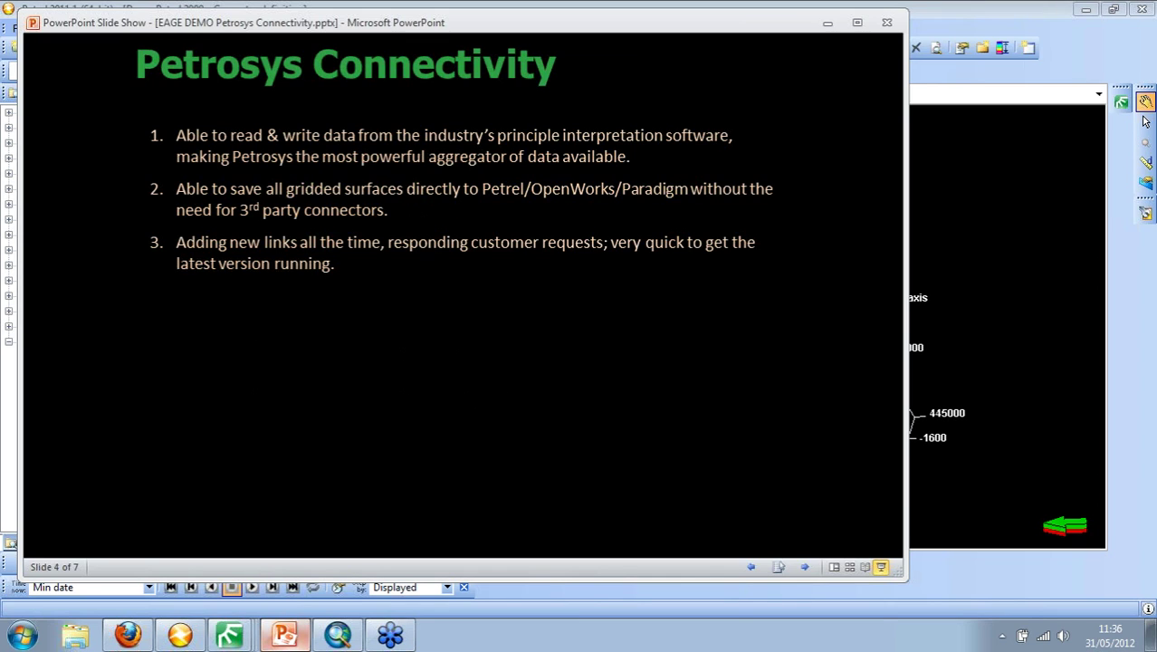
{"action": "key", "text": "Right"}
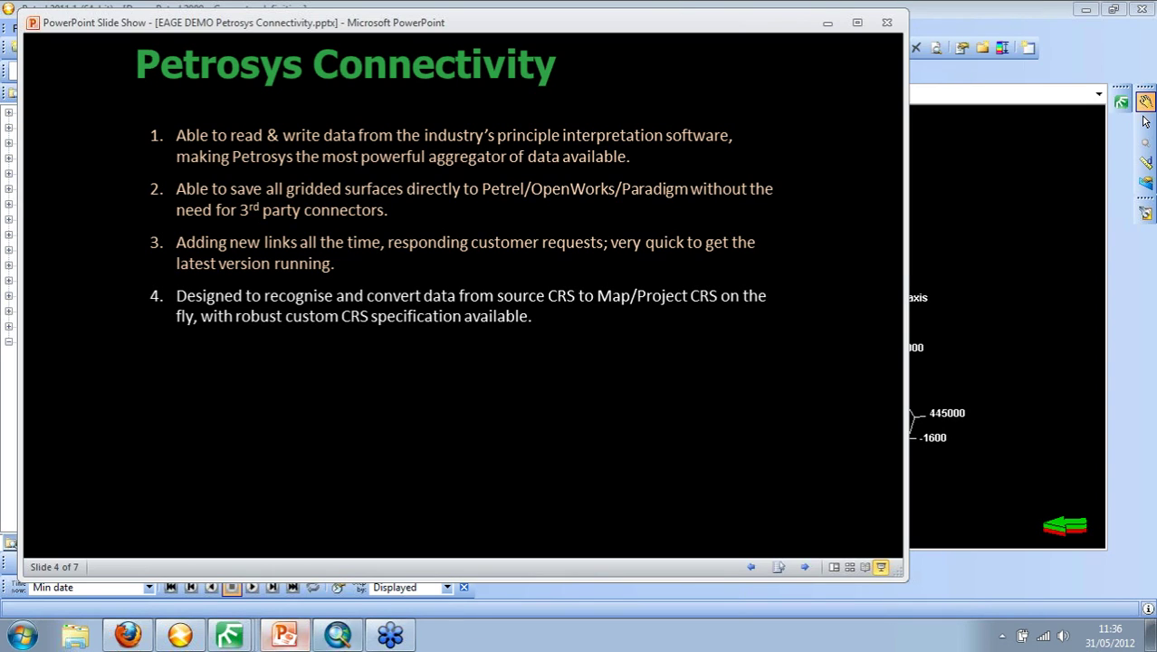
Step: Open the gullfaks regional TM0.dbm map from the recent files list
{"action": "mouse_move", "coordinate": [229, 634]}
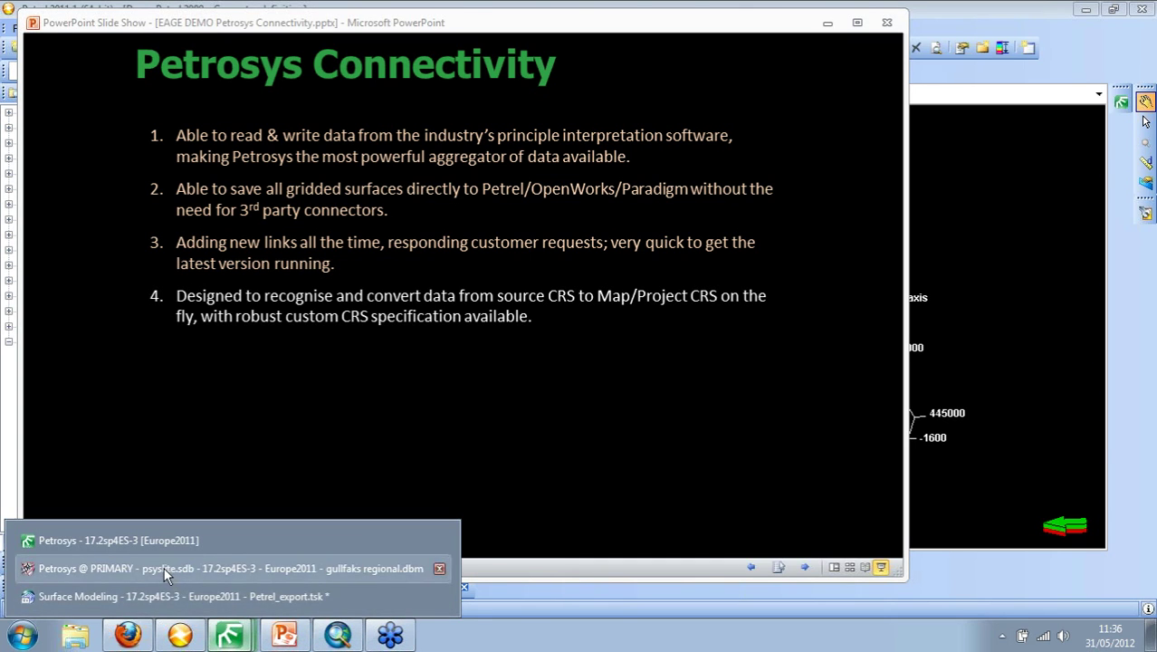
{"action": "left_click", "coordinate": [164, 567]}
{"action": "left_click", "coordinate": [19, 33]}
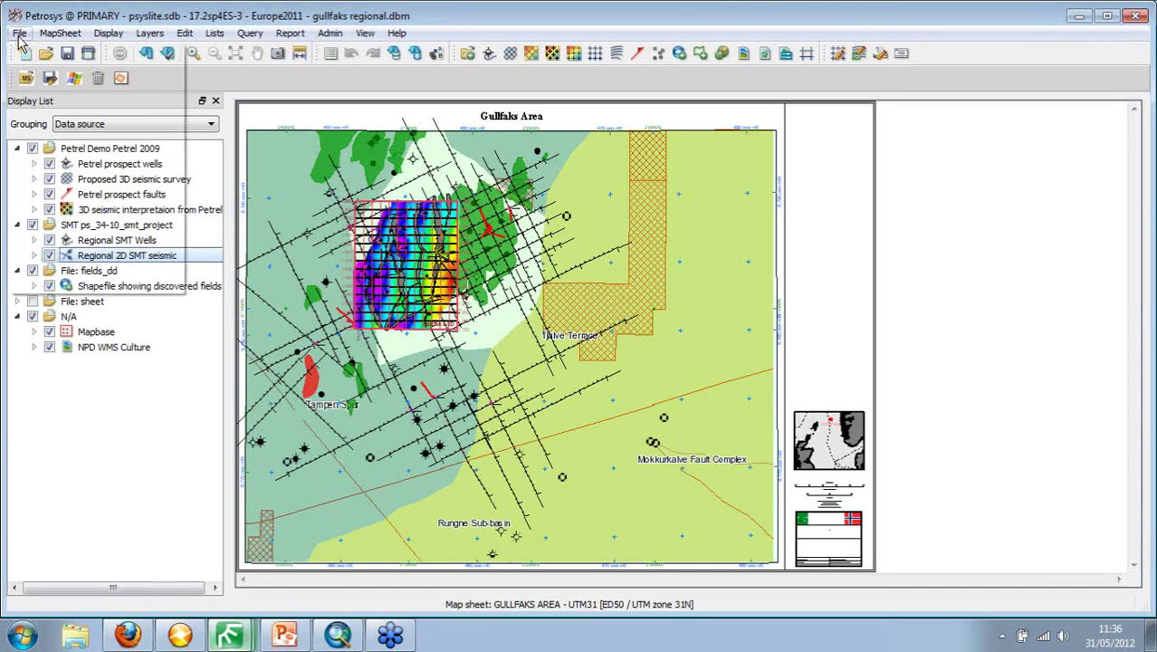
{"action": "mouse_move", "coordinate": [66, 99]}
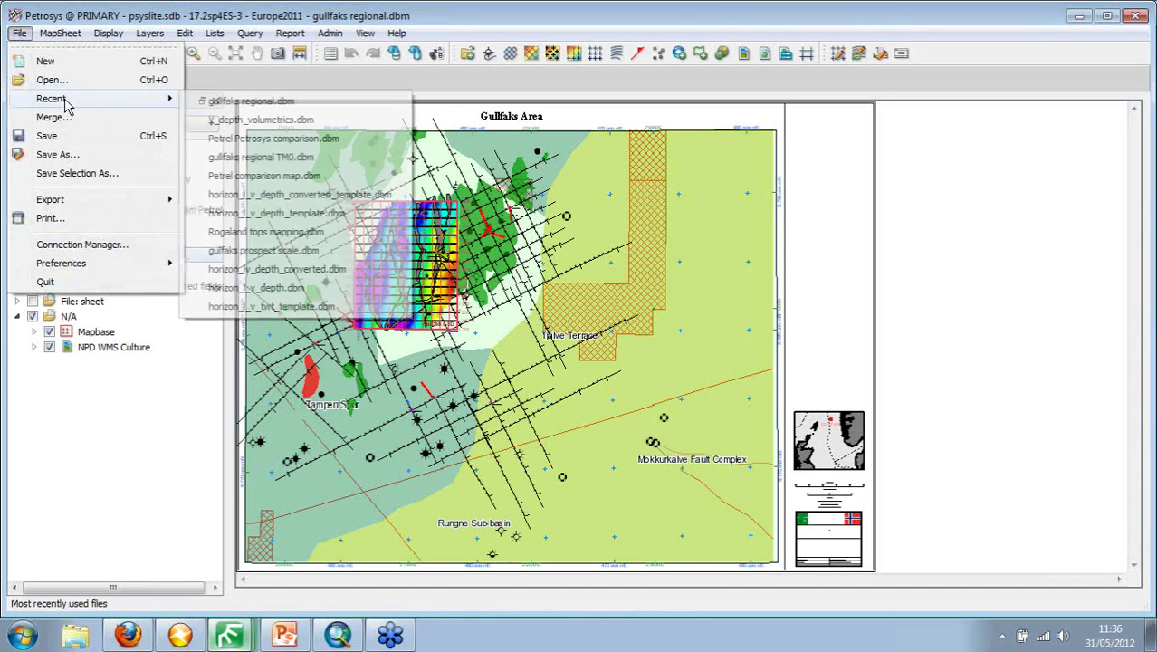
{"action": "left_click", "coordinate": [261, 157]}
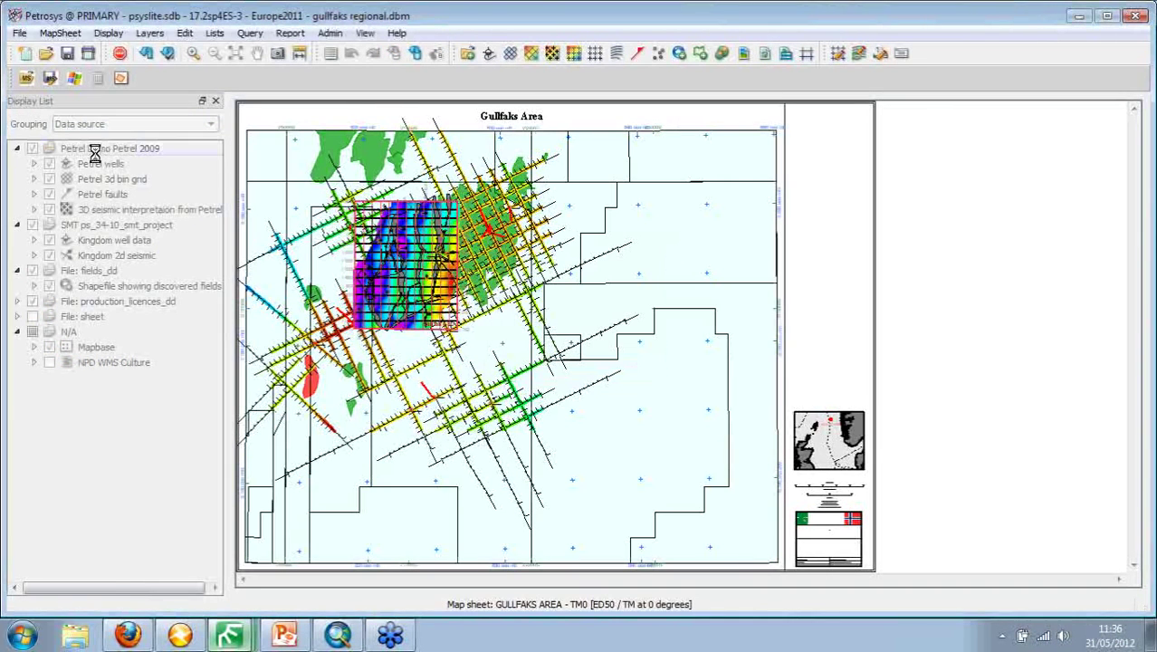
Step: Group the layer list by CRS and expand the ED50 and WGS84 / UTM zone 31N groups
{"action": "left_click", "coordinate": [159, 125]}
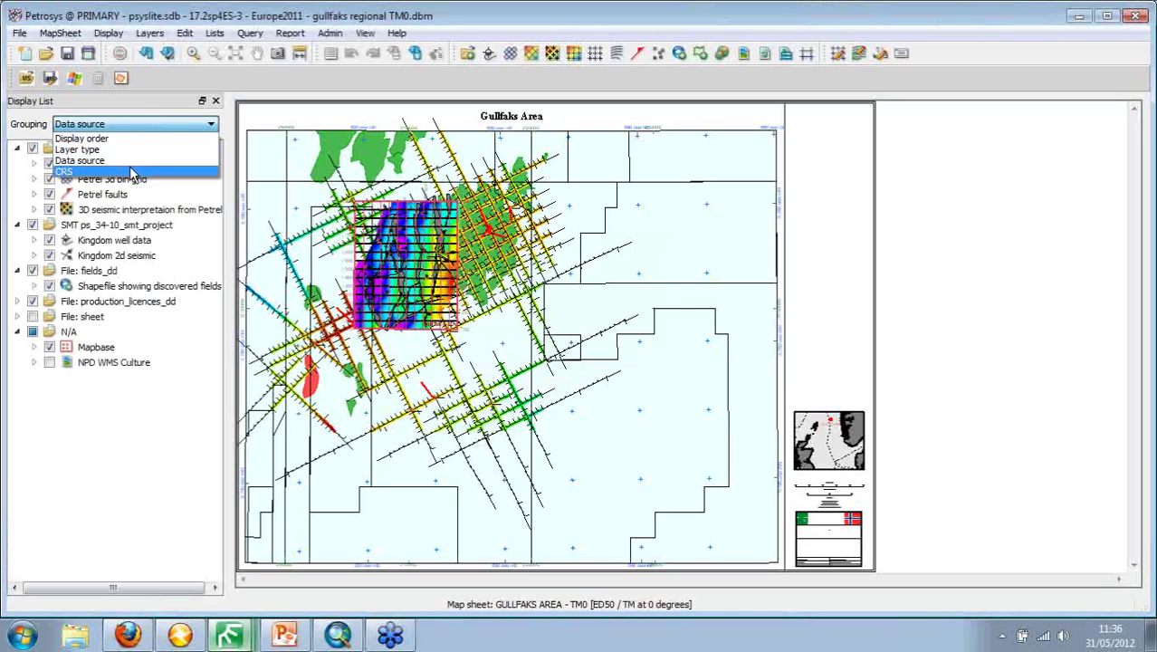
{"action": "left_click", "coordinate": [133, 173]}
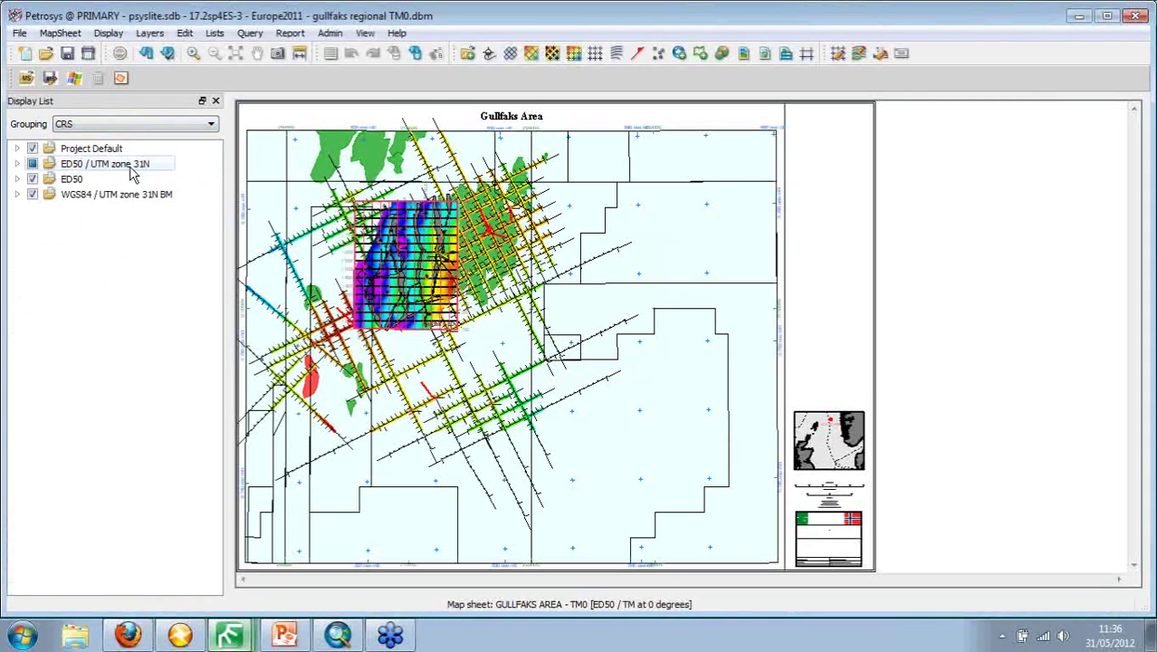
{"action": "left_click", "coordinate": [17, 164]}
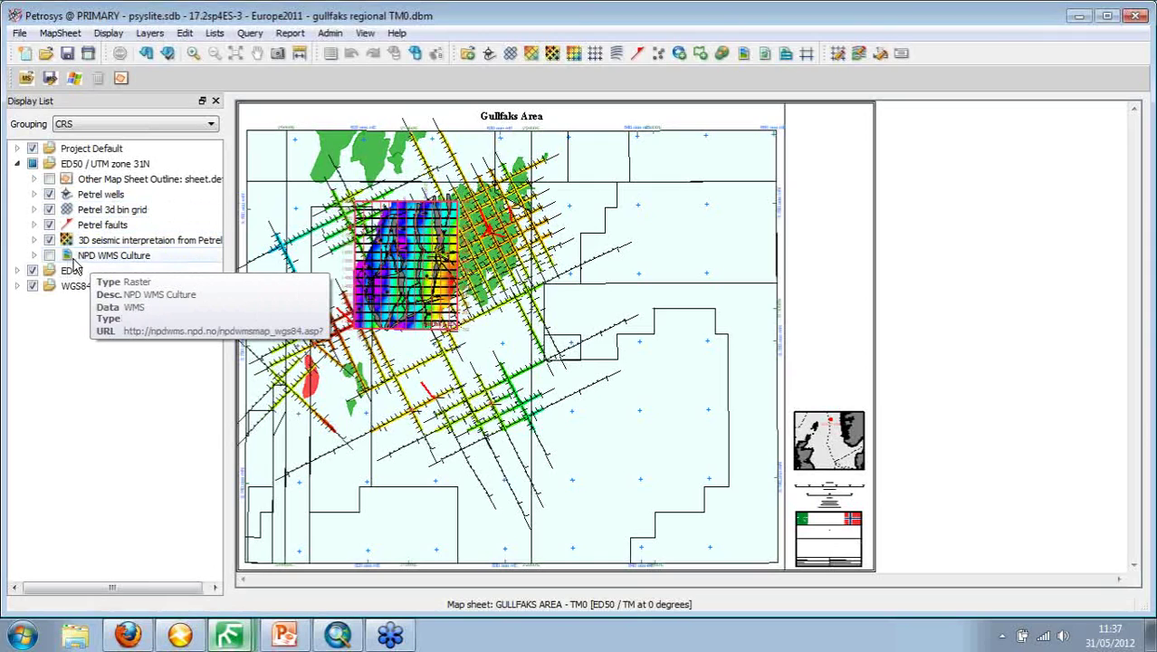
{"action": "left_click", "coordinate": [17, 272]}
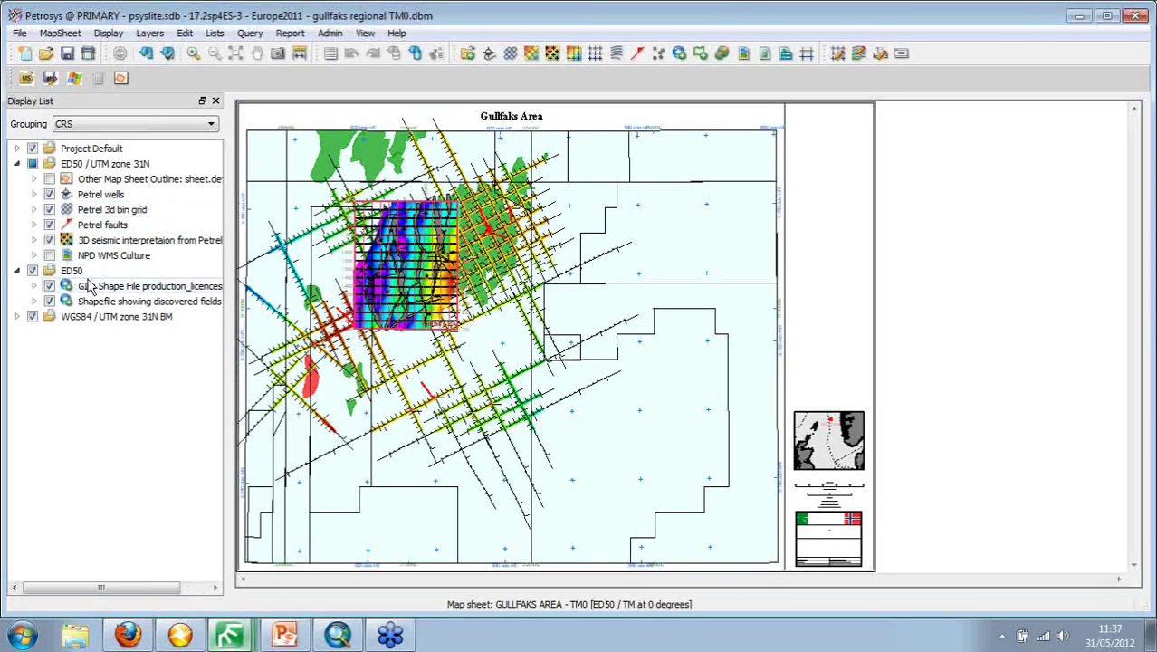
{"action": "left_click", "coordinate": [18, 317]}
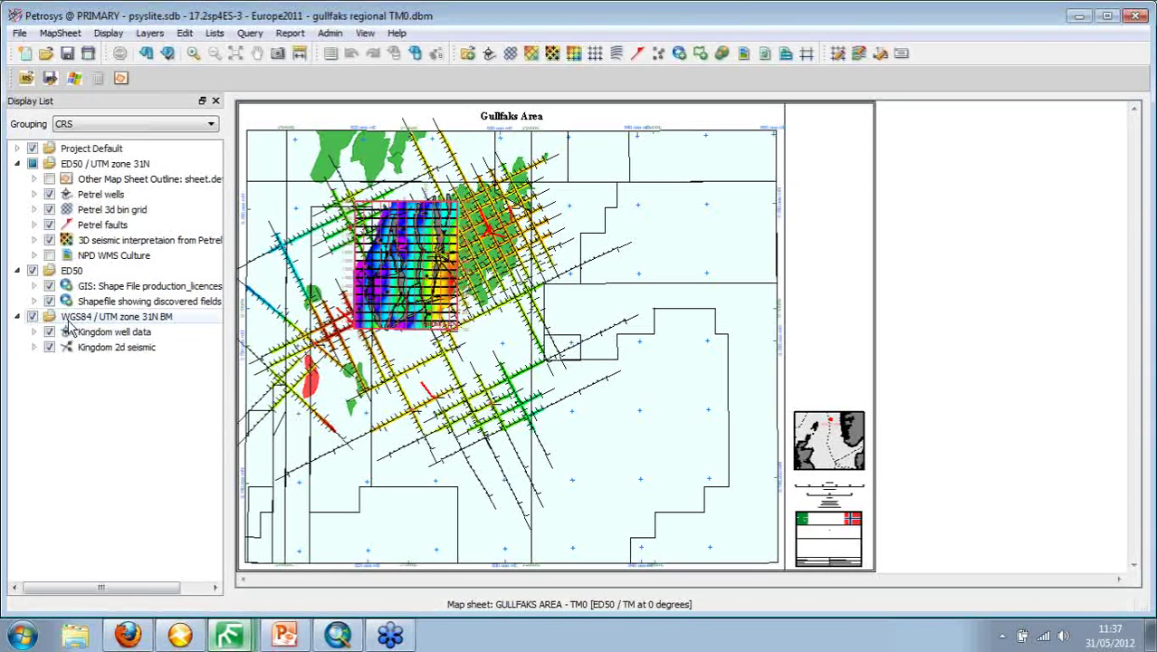
{"action": "mouse_move", "coordinate": [69, 327]}
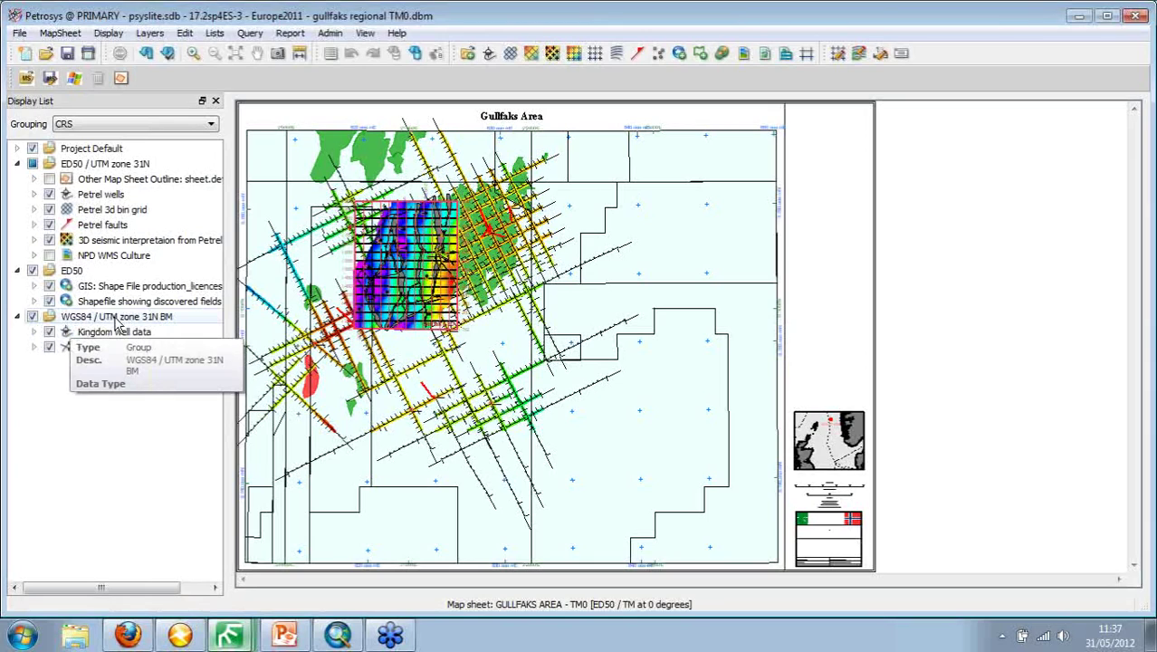
{"action": "mouse_move", "coordinate": [118, 332]}
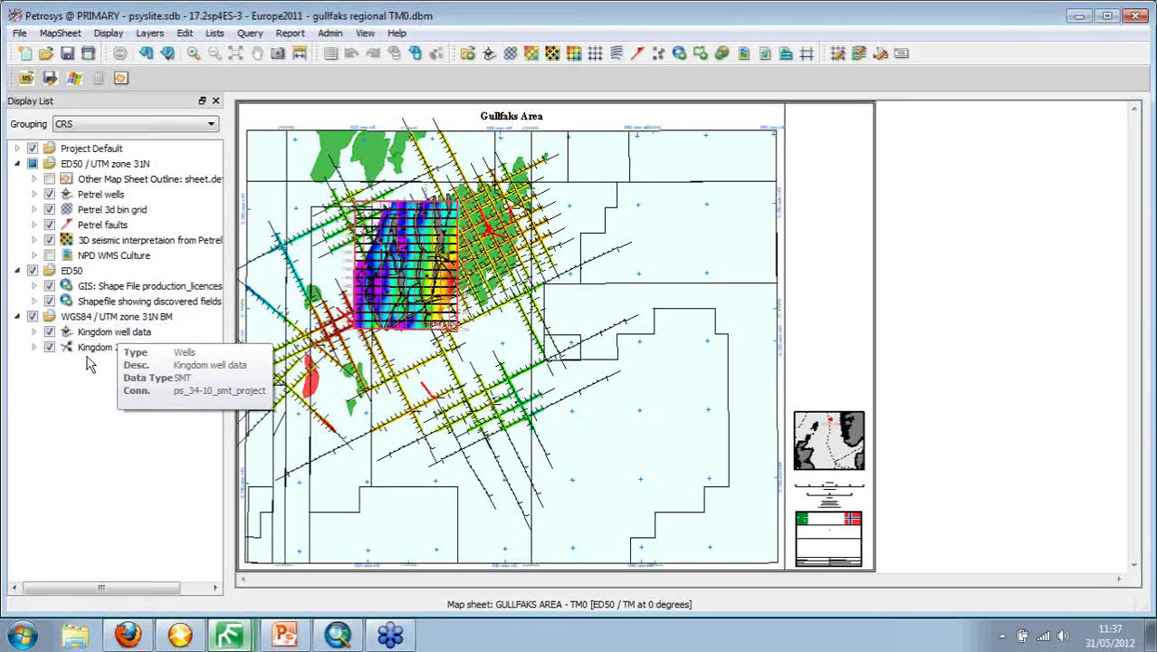
{"action": "mouse_move", "coordinate": [91, 353]}
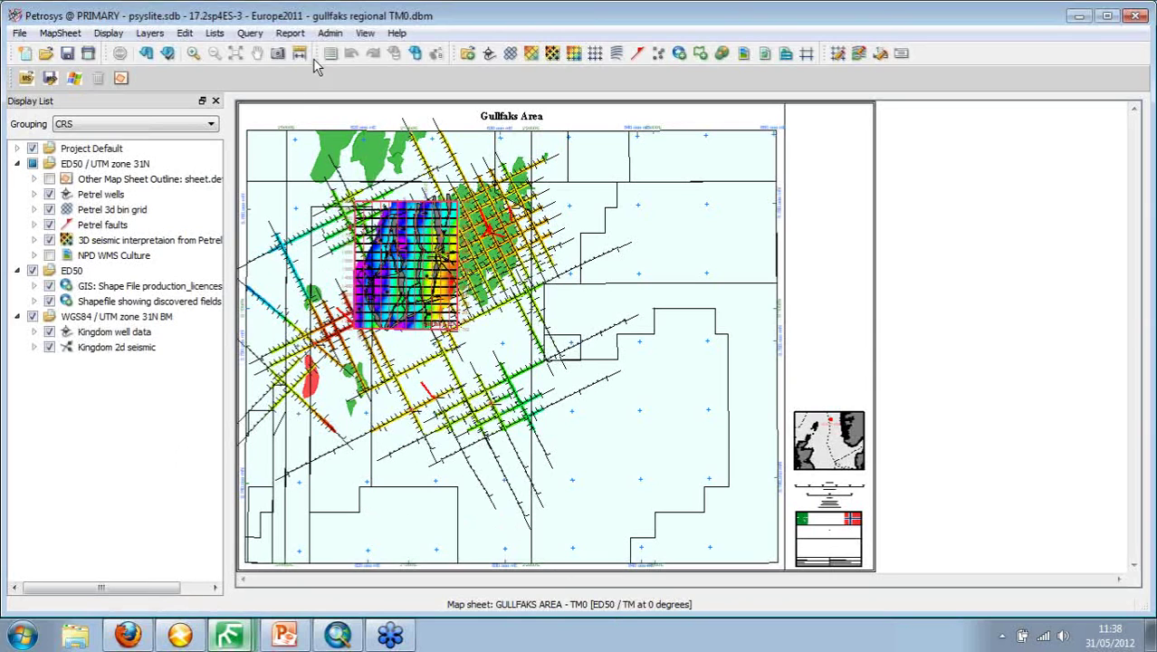
{"action": "left_click", "coordinate": [330, 33]}
{"action": "mouse_move", "coordinate": [350, 61]}
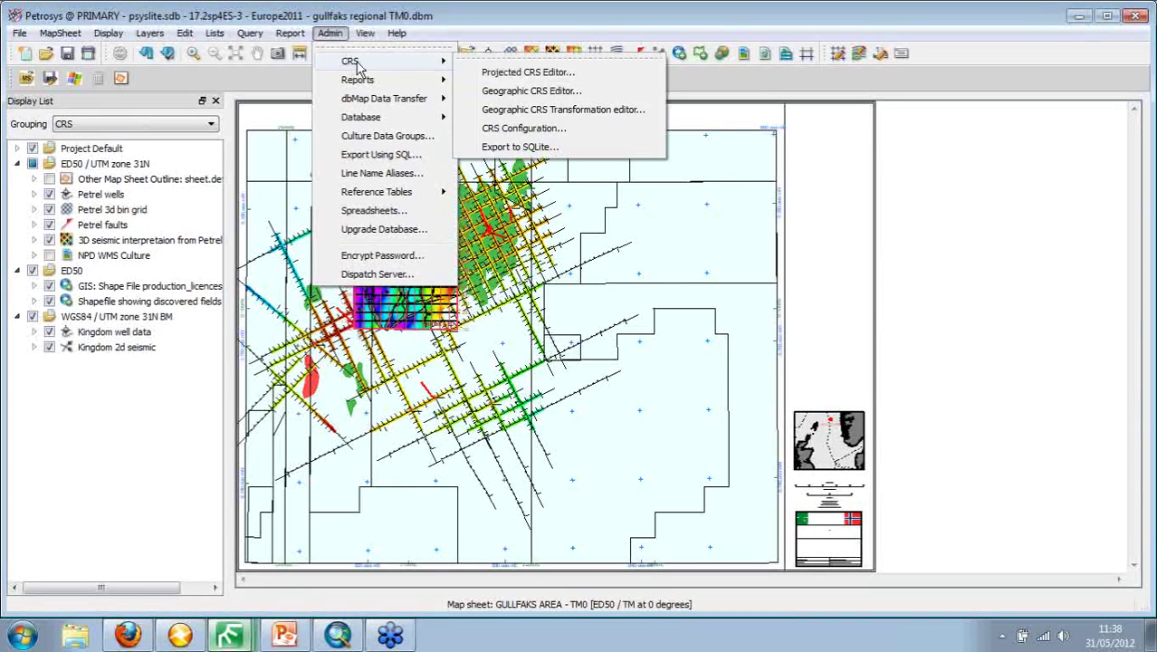
{"action": "left_click", "coordinate": [488, 69]}
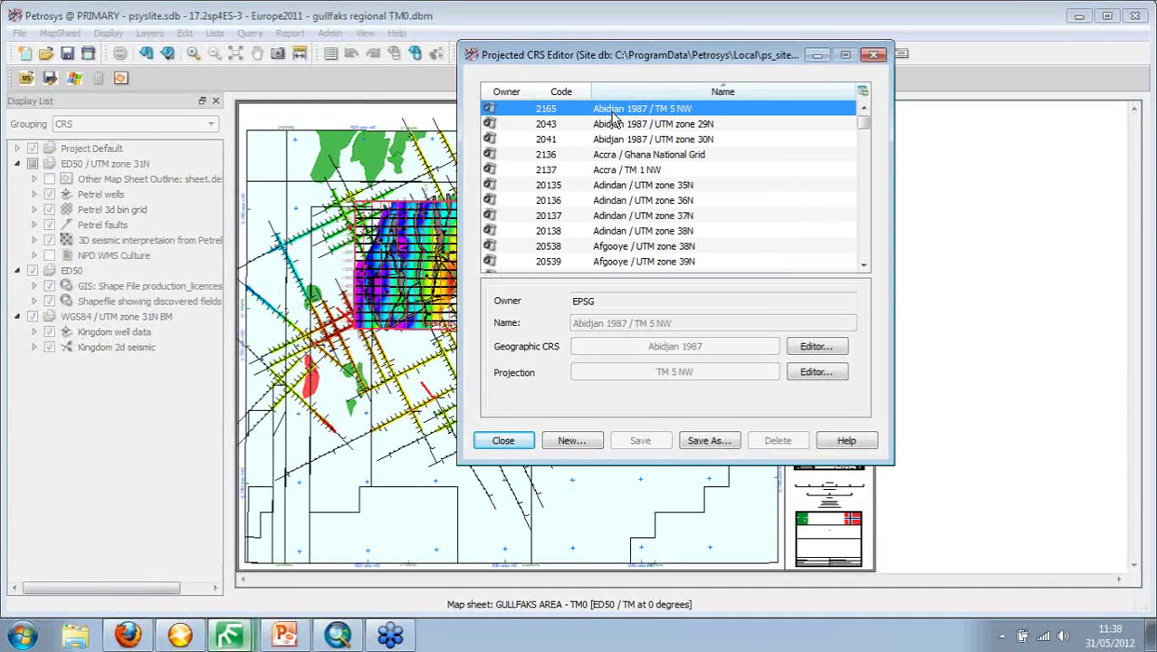
{"action": "left_click", "coordinate": [614, 203]}
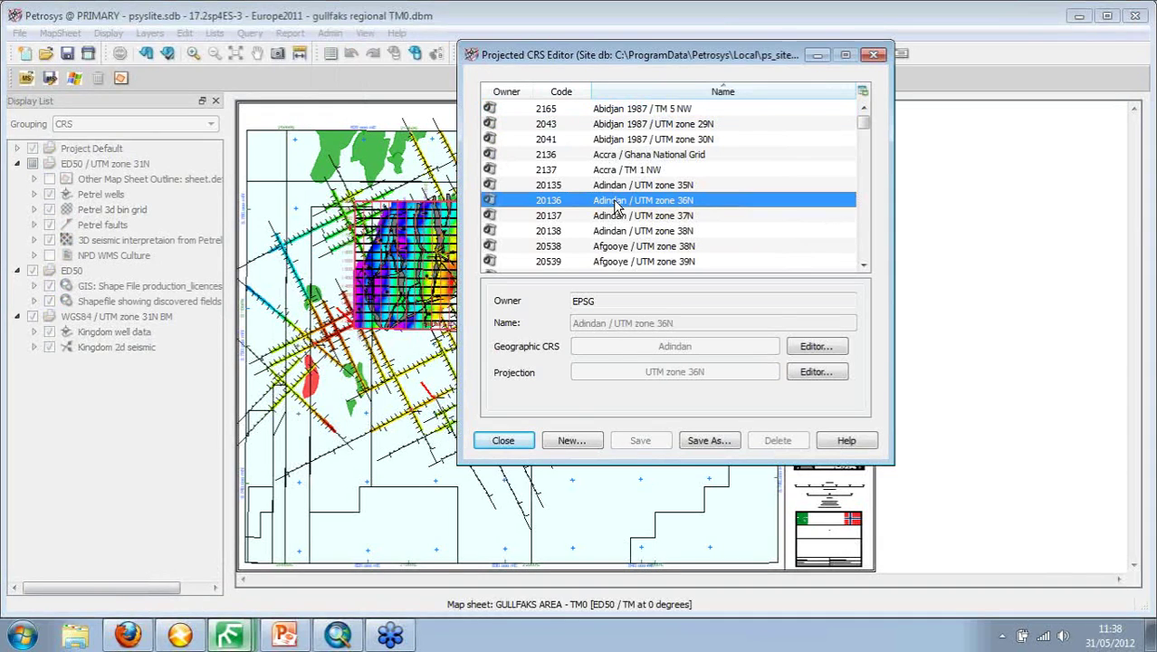
{"action": "left_click", "coordinate": [563, 448]}
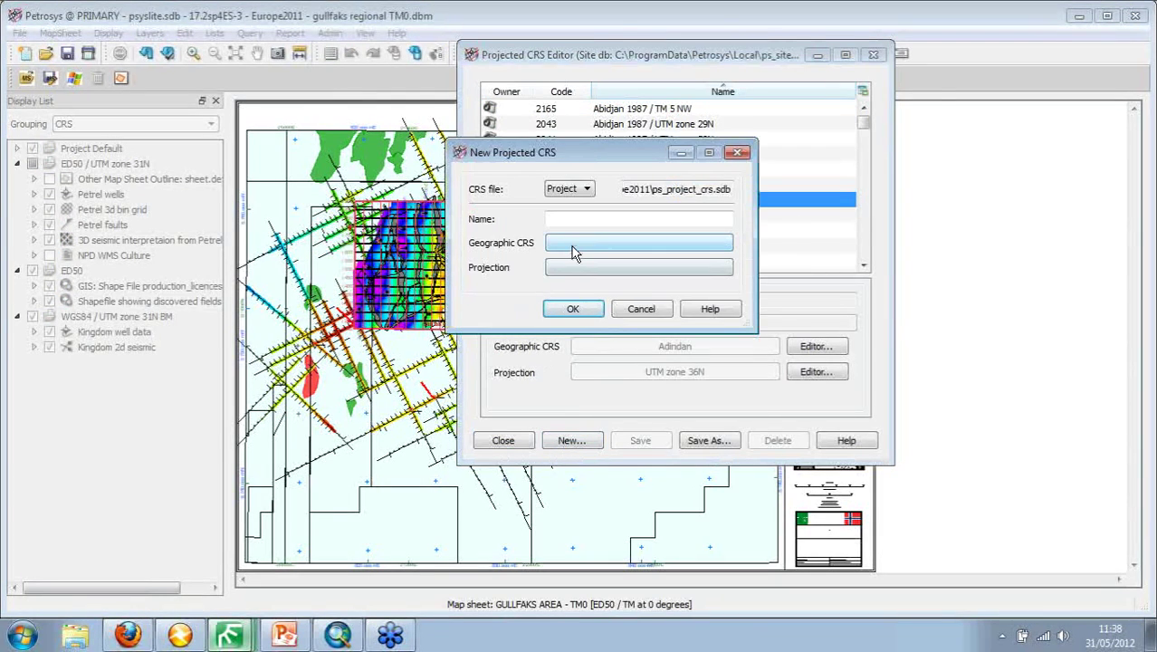
{"action": "left_click", "coordinate": [573, 247]}
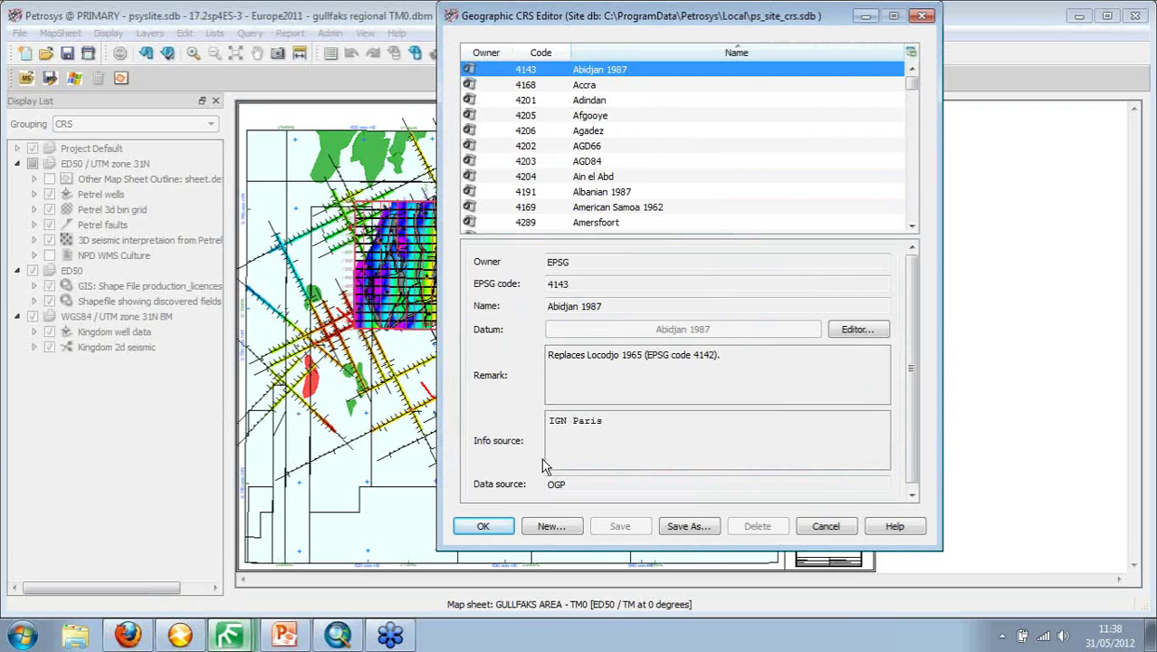
{"action": "left_click", "coordinate": [550, 526]}
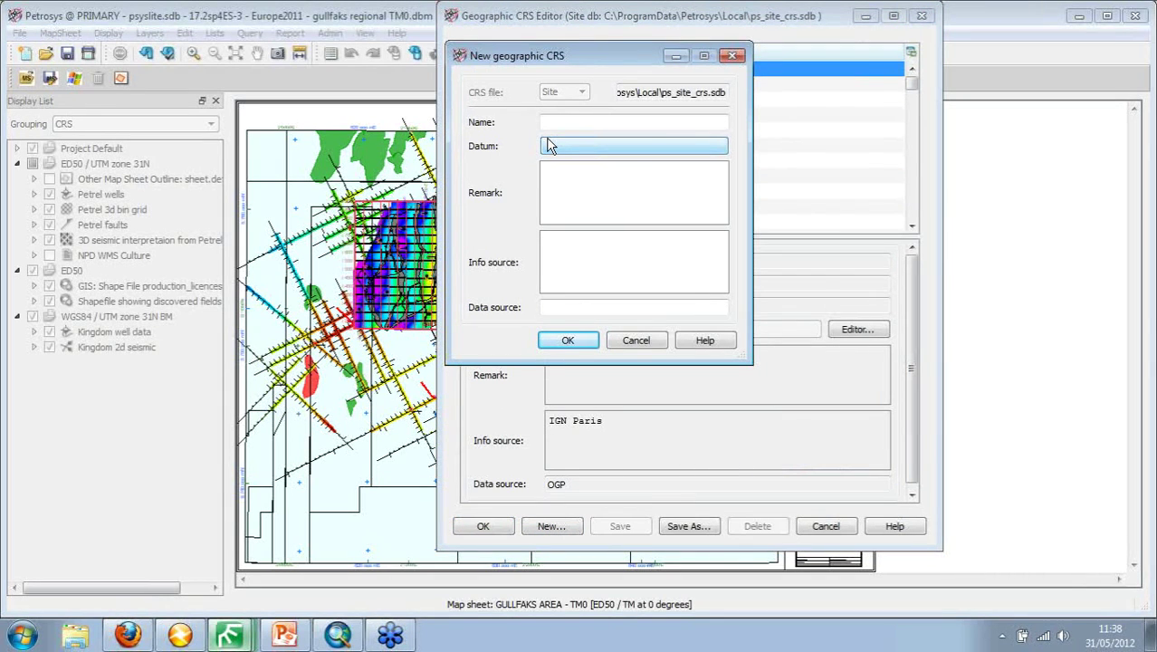
{"action": "left_click", "coordinate": [635, 341]}
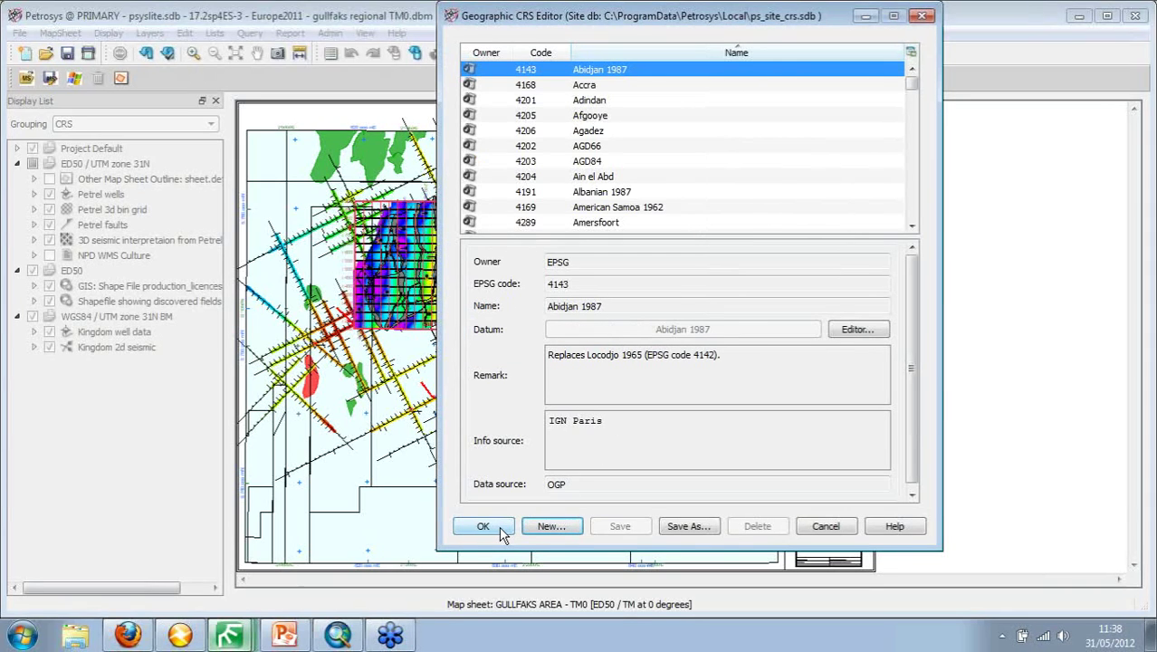
{"action": "left_click", "coordinate": [824, 529]}
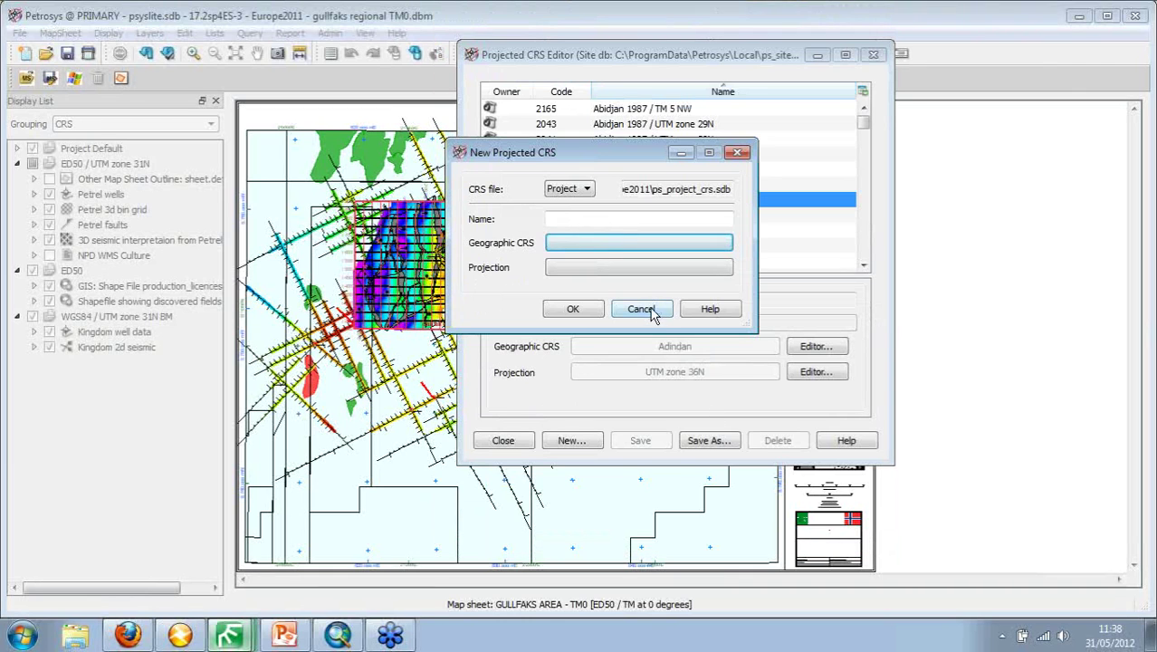
{"action": "left_click", "coordinate": [643, 310]}
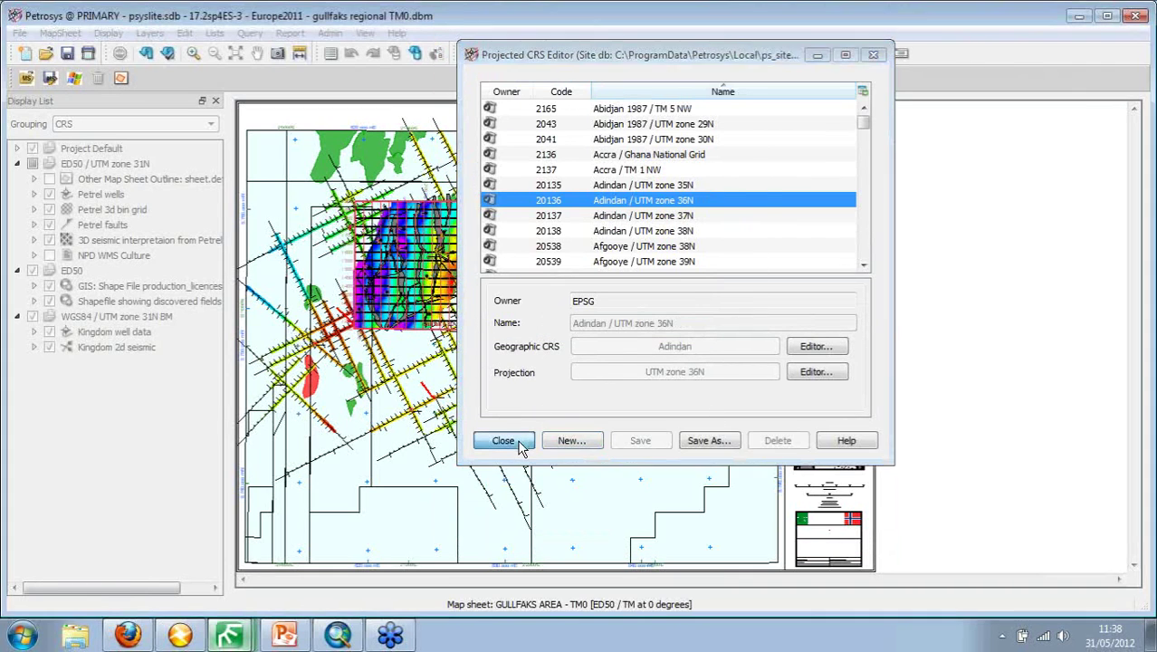
{"action": "left_click", "coordinate": [504, 441]}
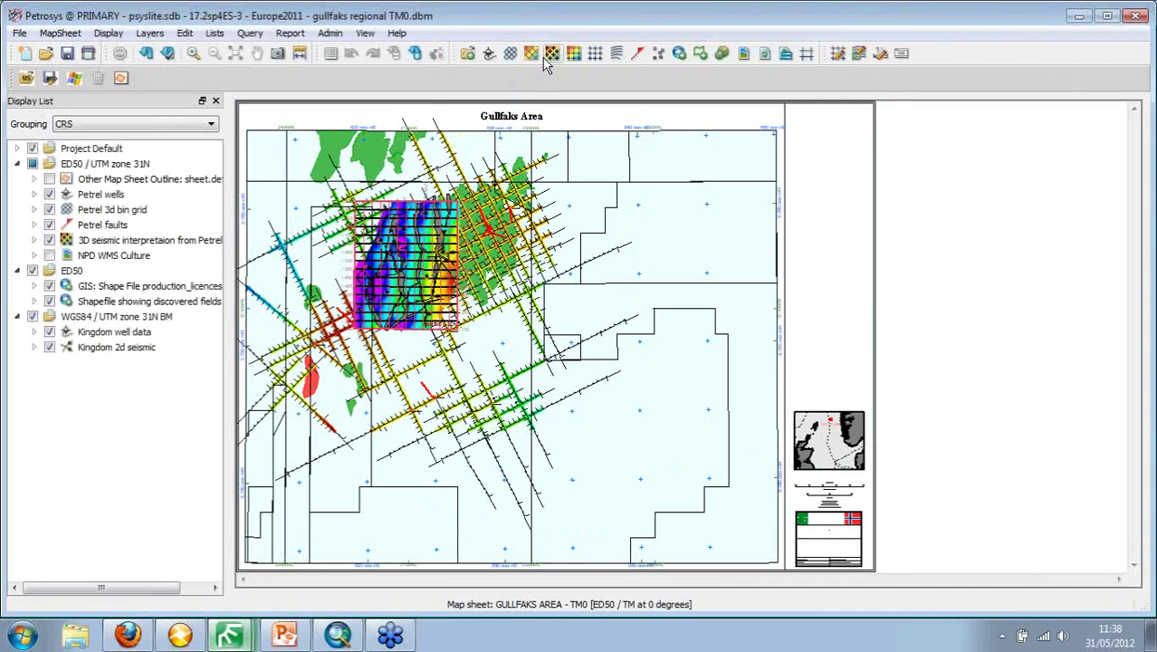
{"action": "left_click", "coordinate": [1077, 21]}
{"action": "mouse_move", "coordinate": [229, 634]}
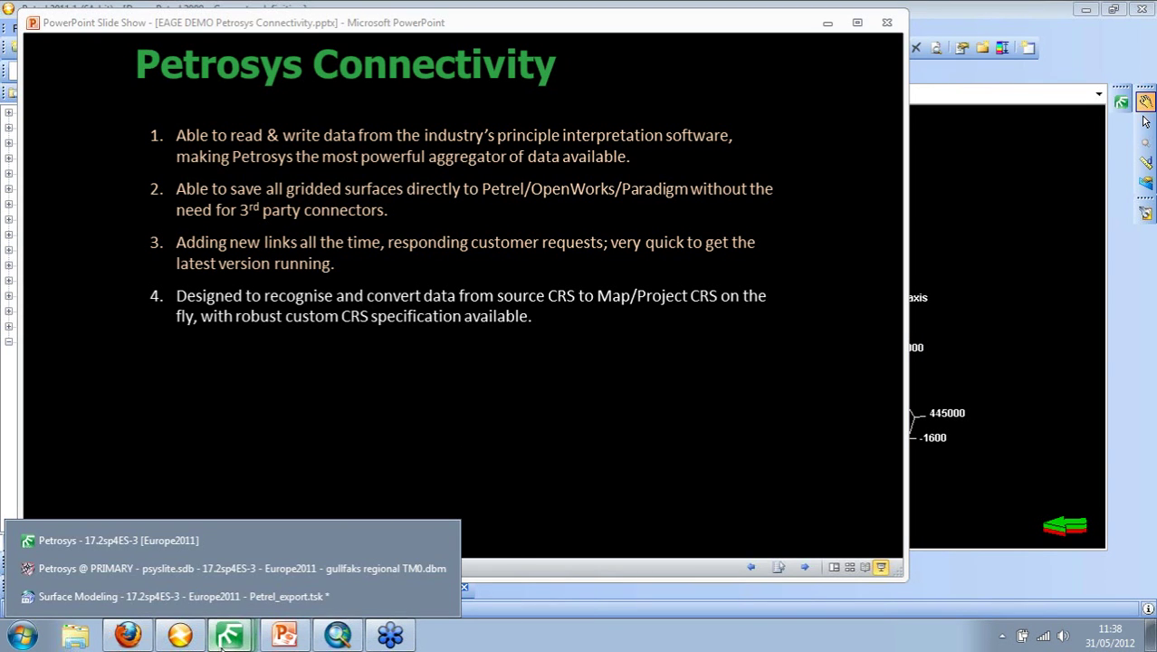
{"action": "left_click", "coordinate": [169, 541]}
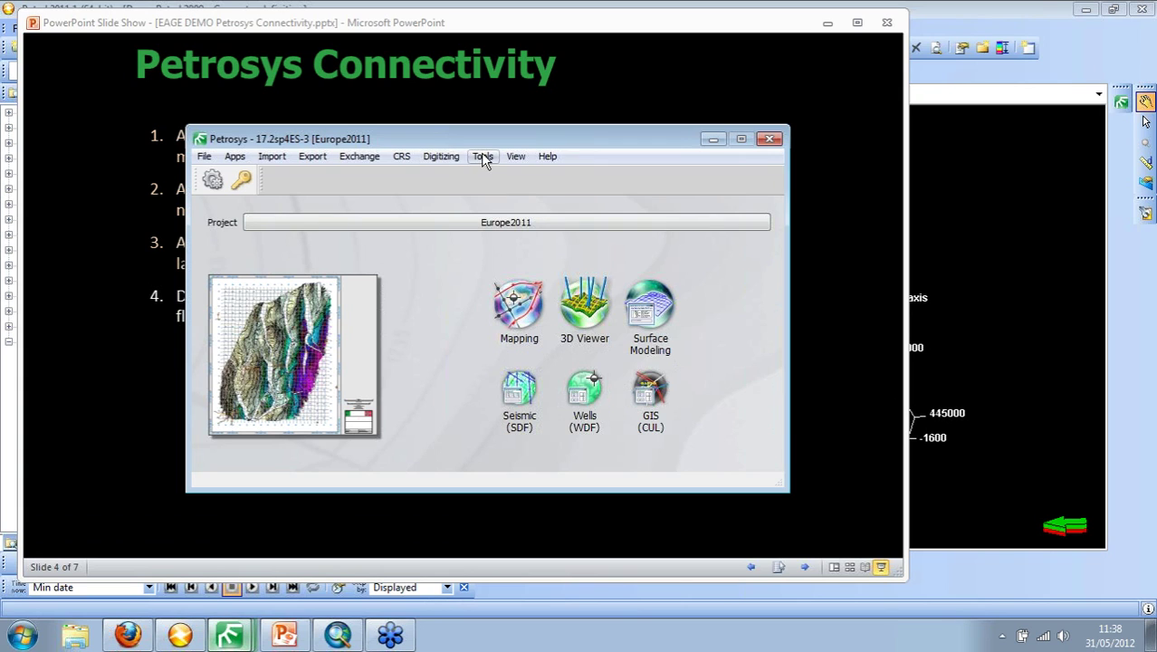
{"action": "left_click", "coordinate": [400, 157]}
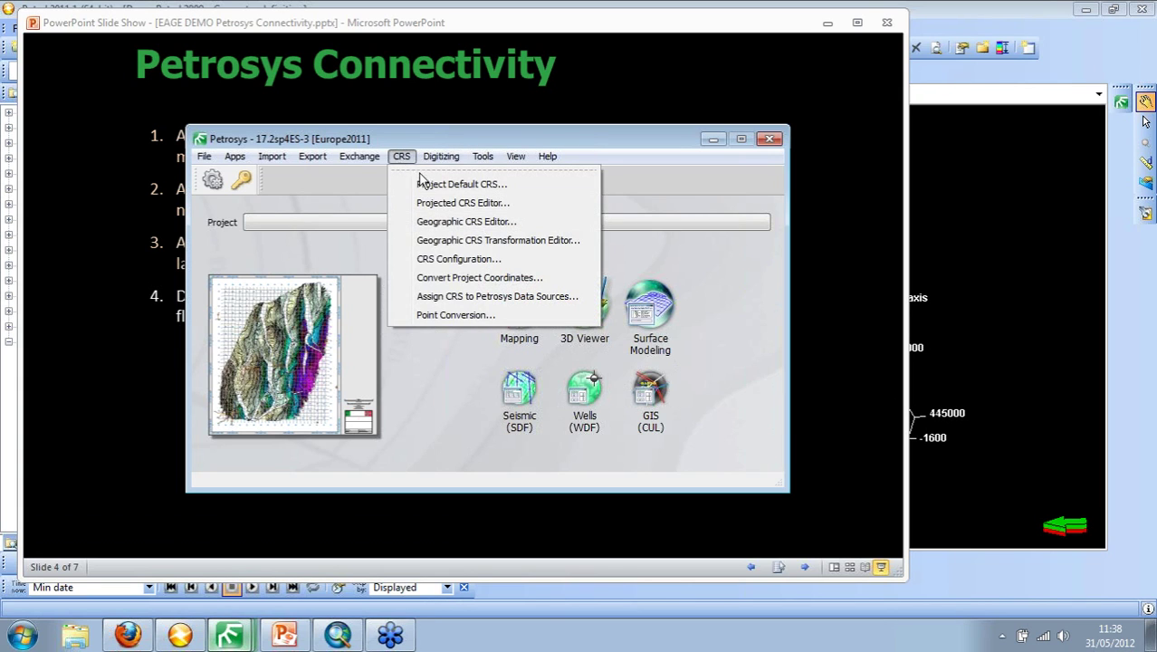
{"action": "left_click", "coordinate": [422, 184]}
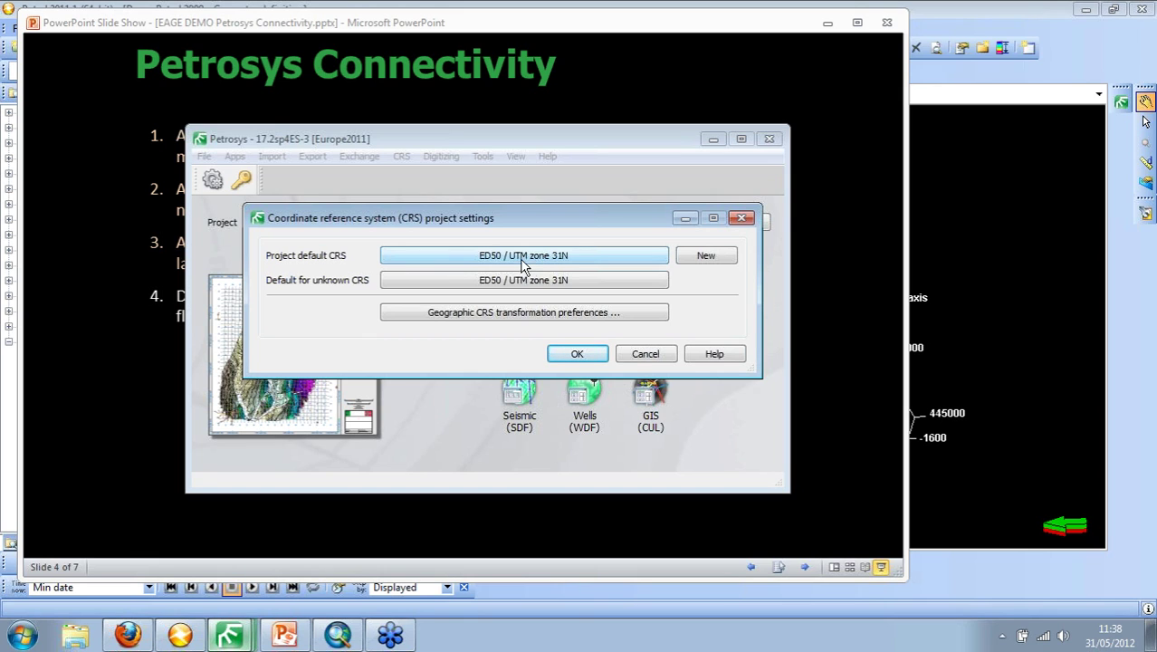
{"action": "left_click", "coordinate": [522, 314]}
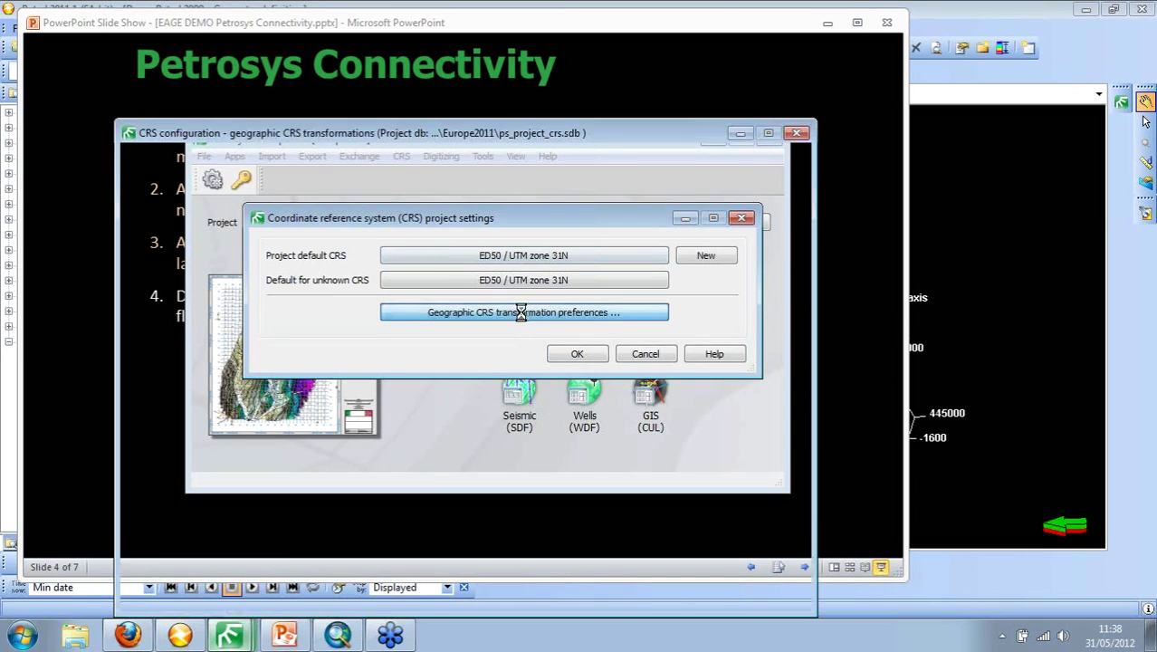
{"action": "left_click_drag", "start_coordinate": [350, 207], "coordinate": [349, 274]}
{"action": "left_click", "coordinate": [166, 301]}
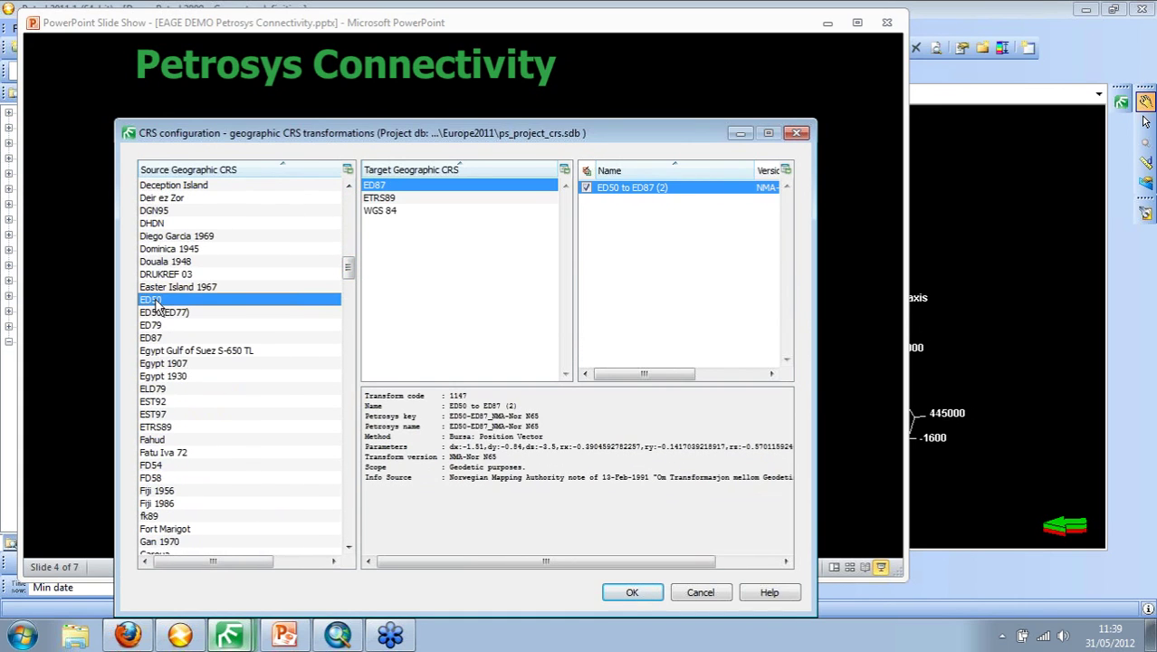
{"action": "left_click", "coordinate": [380, 210]}
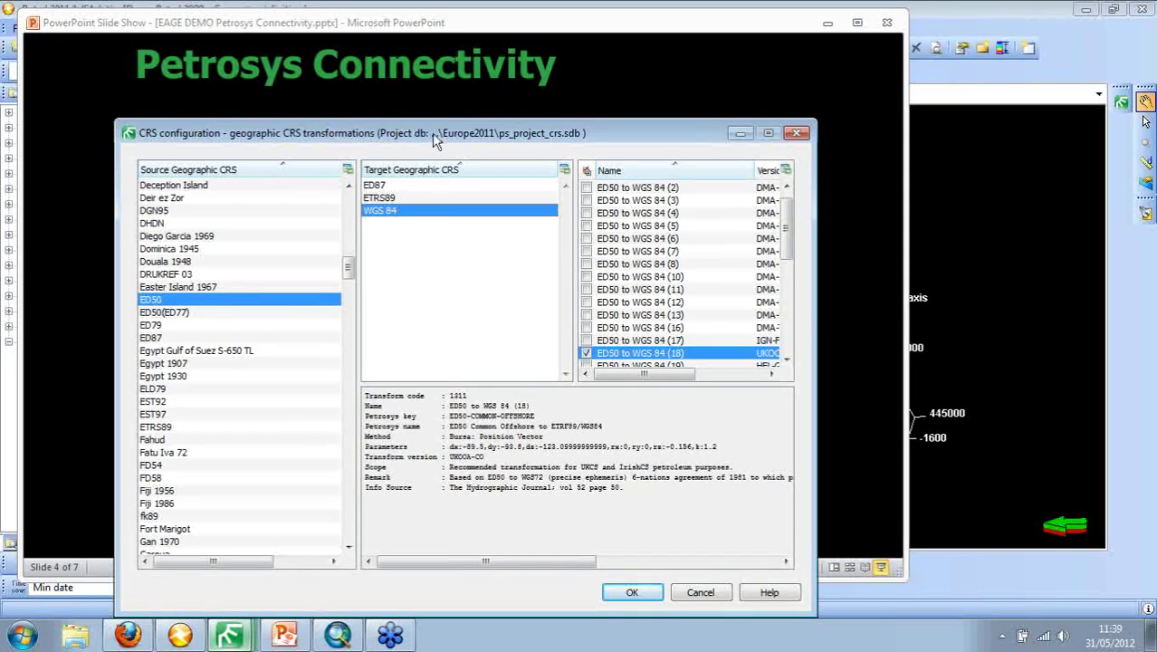
{"action": "left_click_drag", "start_coordinate": [433, 144], "coordinate": [455, 338]}
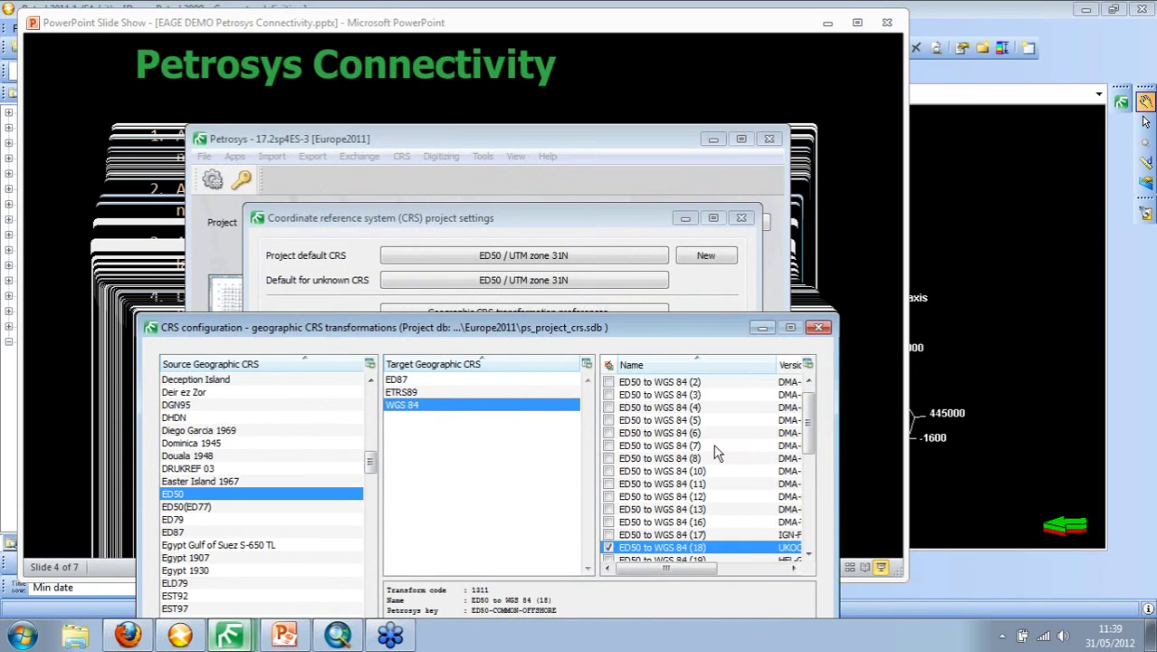
{"action": "left_click_drag", "start_coordinate": [806, 428], "coordinate": [811, 452]}
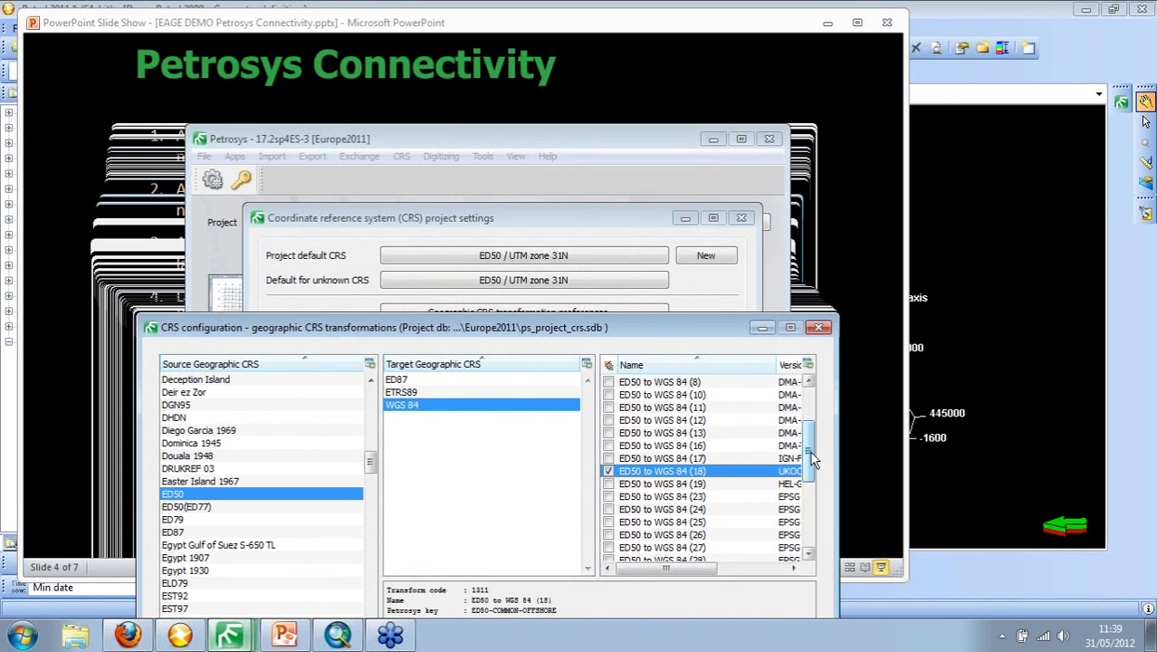
{"action": "left_click", "coordinate": [819, 329]}
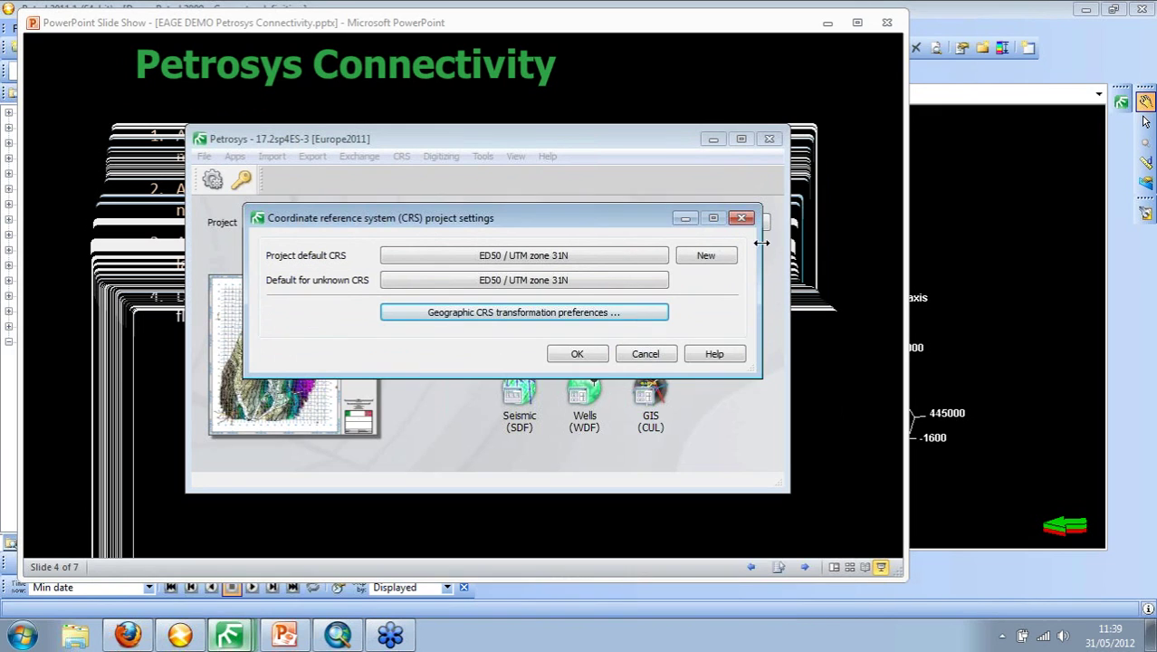
{"action": "left_click", "coordinate": [742, 218]}
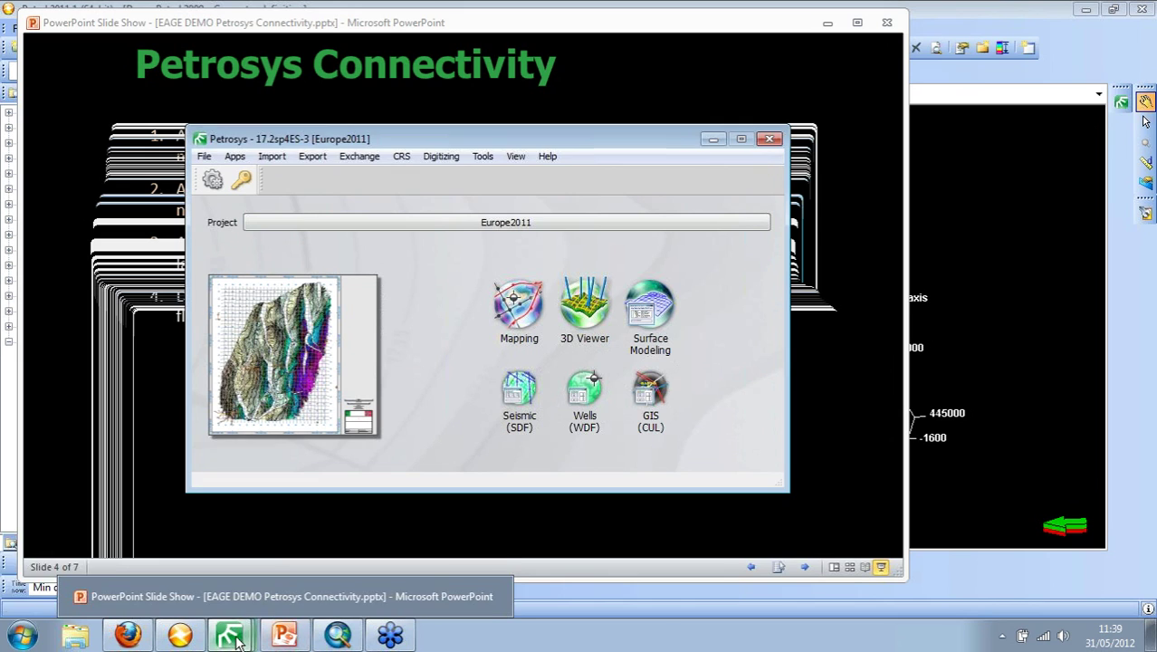
{"action": "mouse_move", "coordinate": [229, 634]}
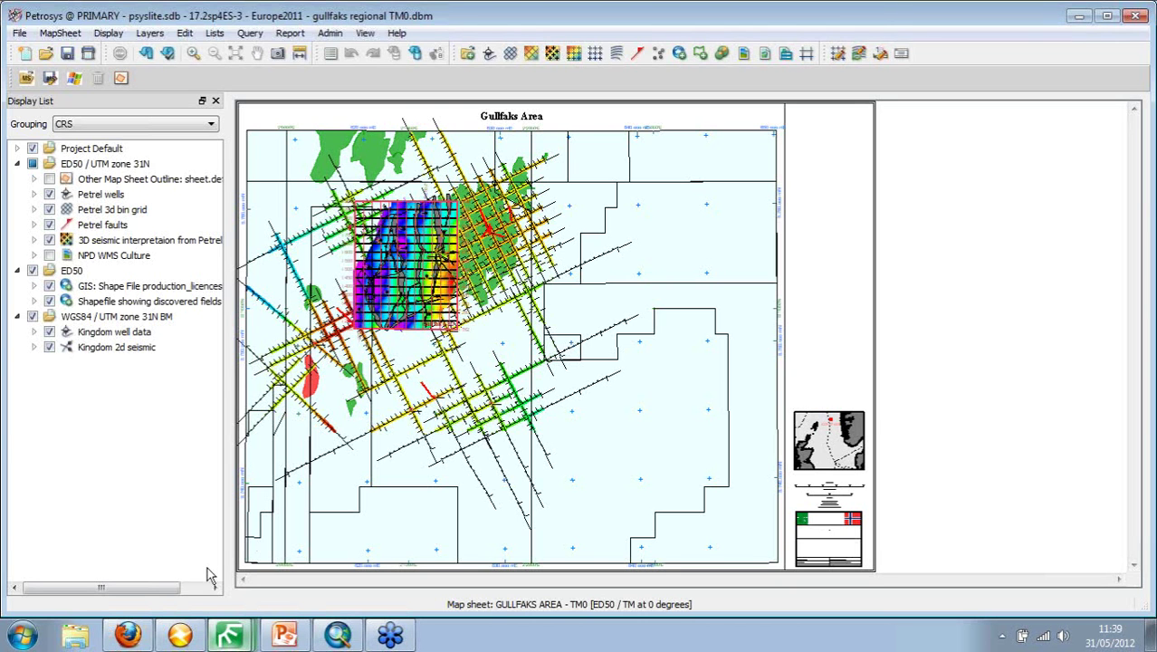
{"action": "left_click", "coordinate": [194, 568]}
{"action": "left_click", "coordinate": [1080, 18]}
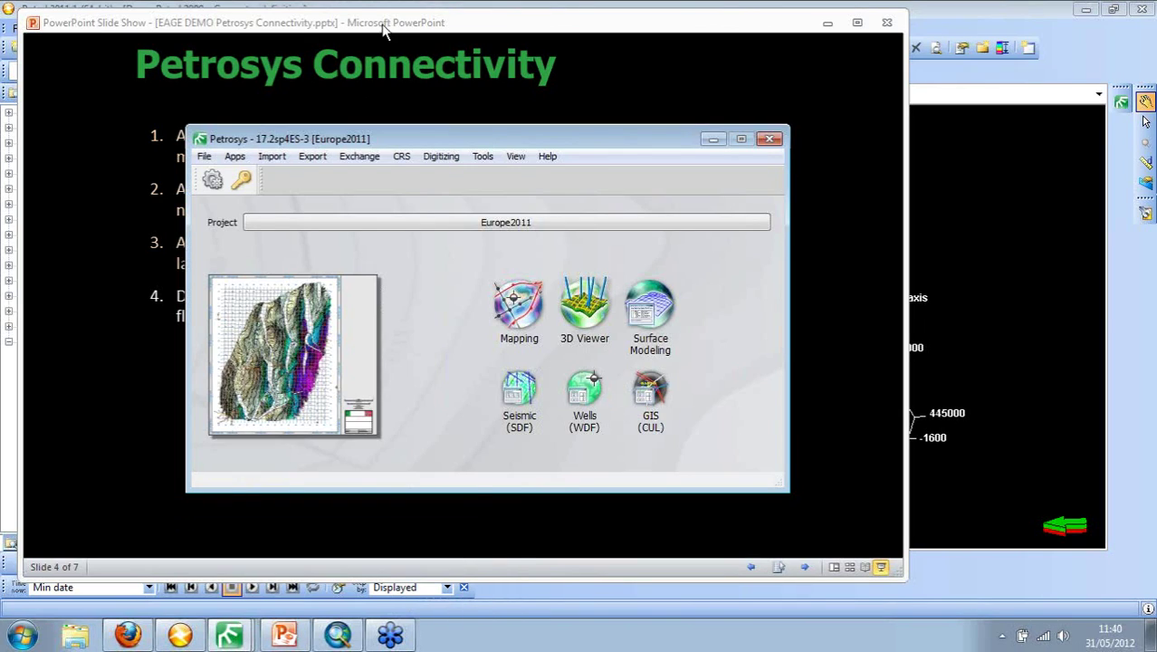
Step: Reveal bullet 5, then show Multi-vendor Connectivity with its Linux data sources callout
{"action": "left_click", "coordinate": [385, 30]}
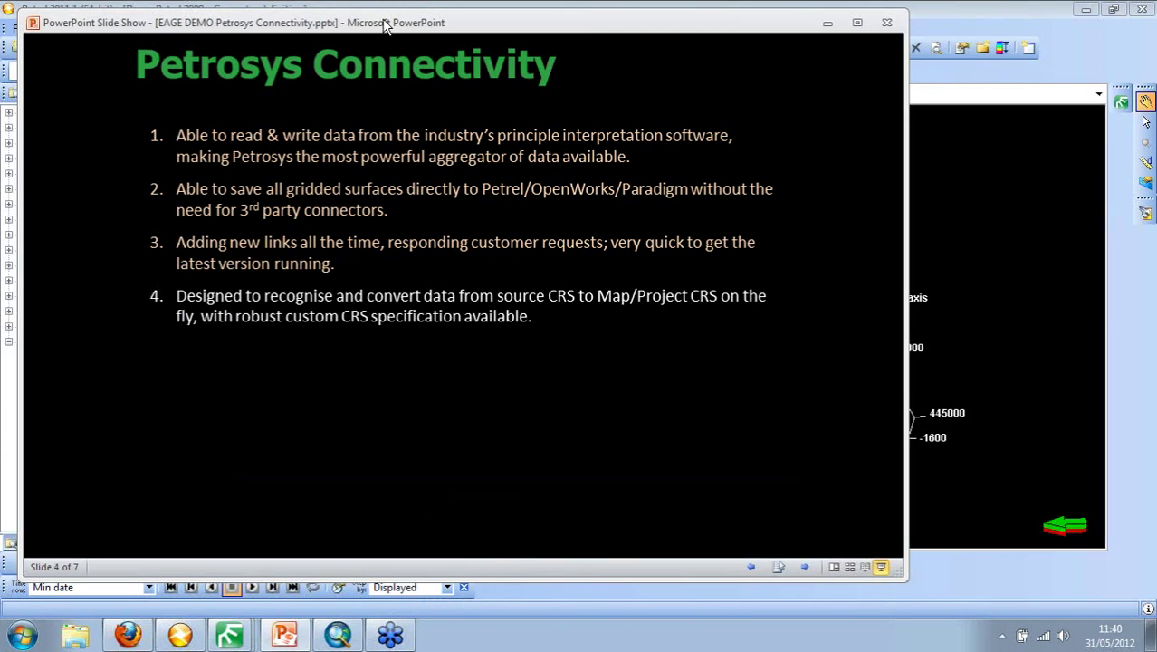
{"action": "left_click", "coordinate": [298, 377]}
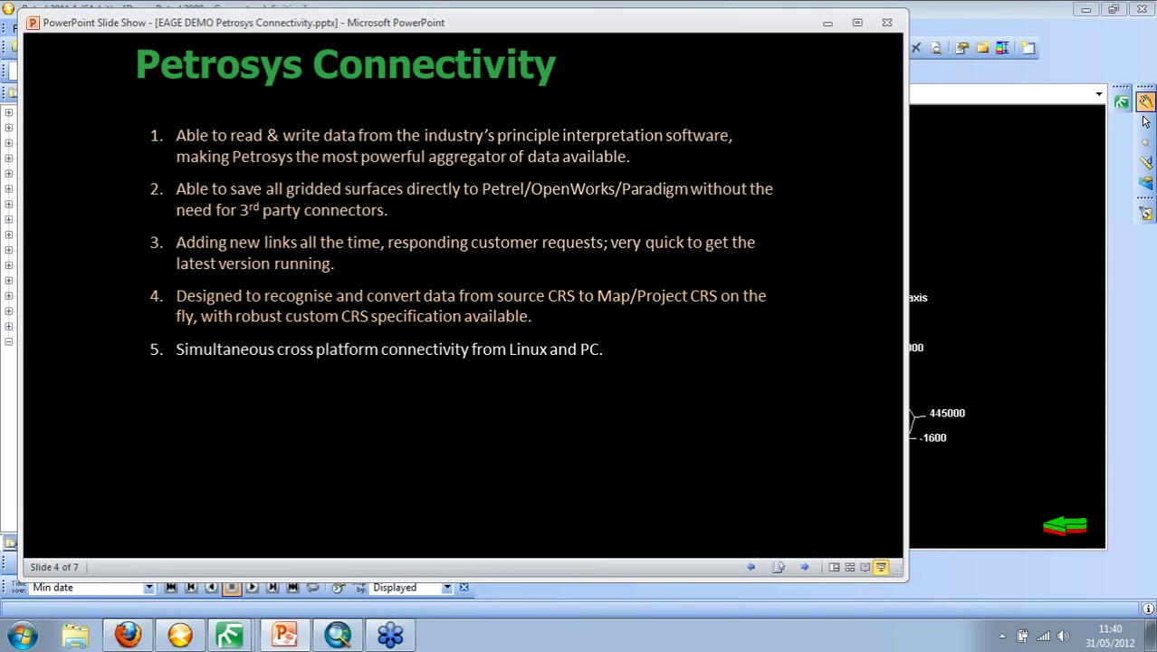
{"action": "key", "text": "Right"}
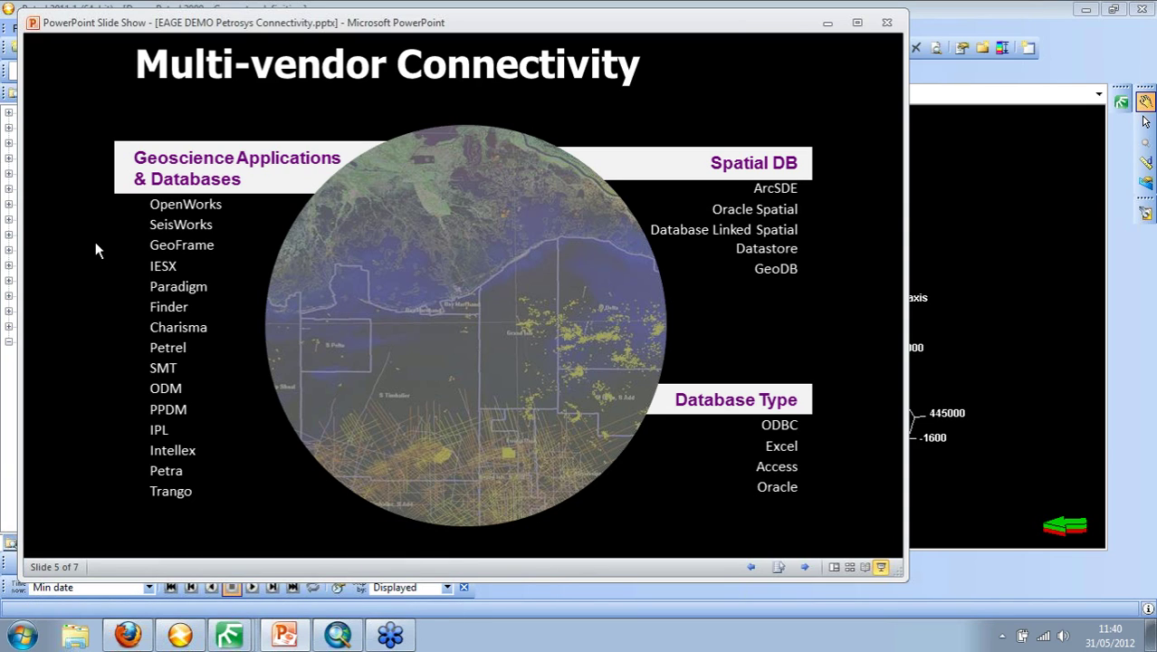
{"action": "left_click", "coordinate": [108, 363]}
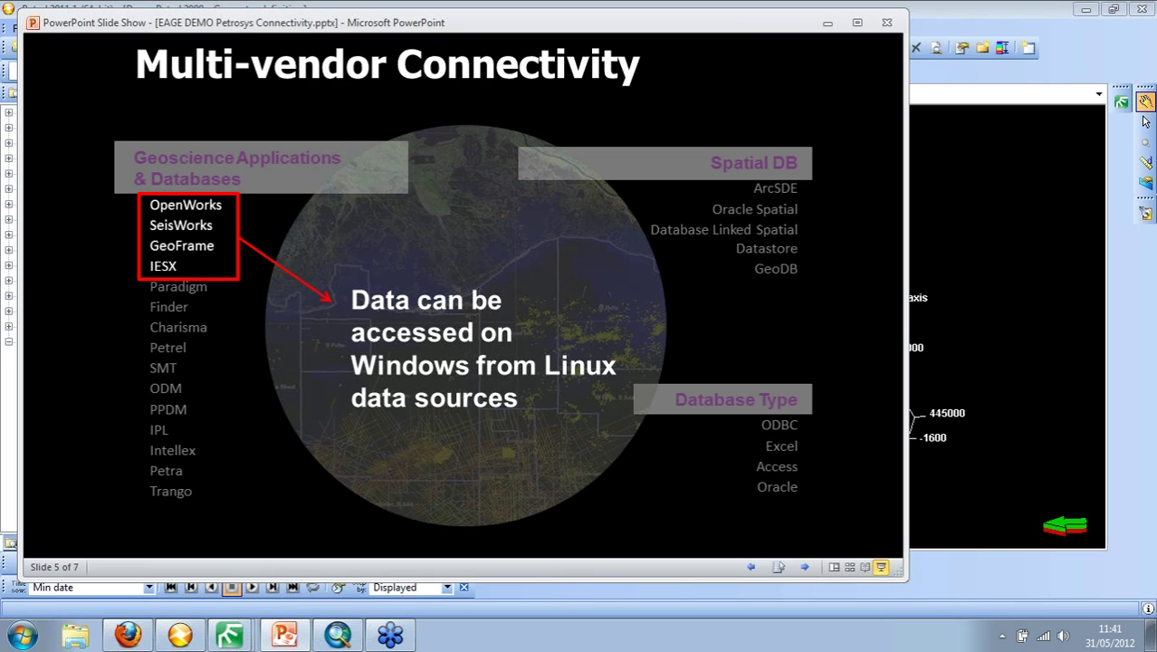
Step: Advance past the Well Error Map to slide 7, reveal the ESRi plugin bullet, and bring up ArcMap
{"action": "key", "text": "Right"}
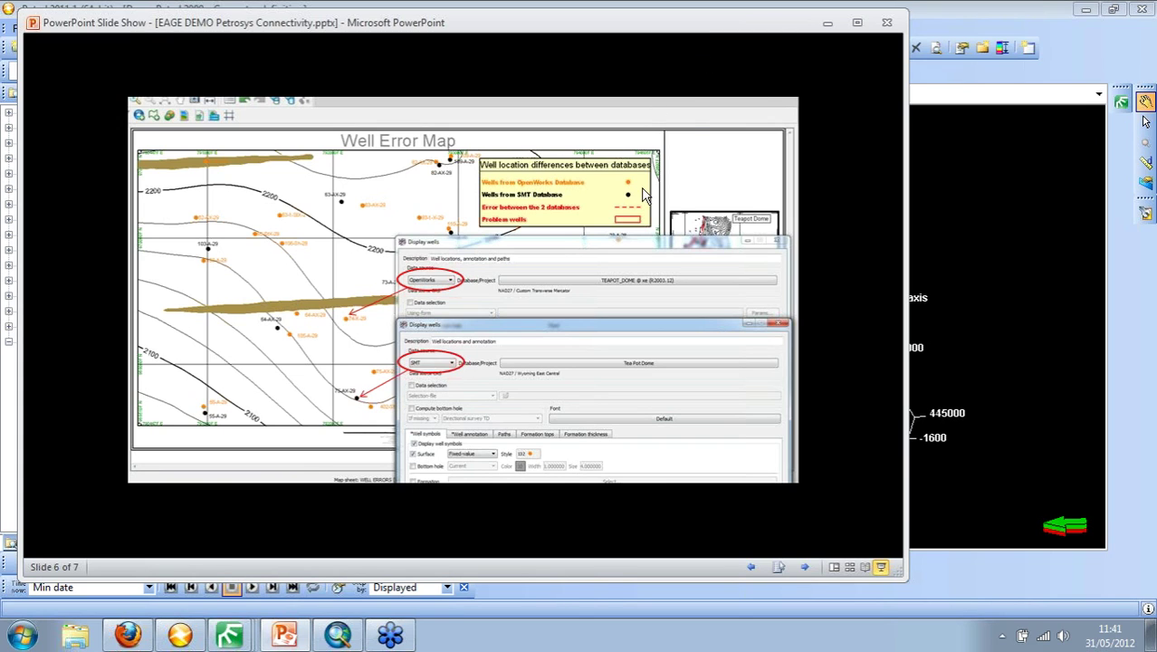
{"action": "left_click", "coordinate": [672, 206]}
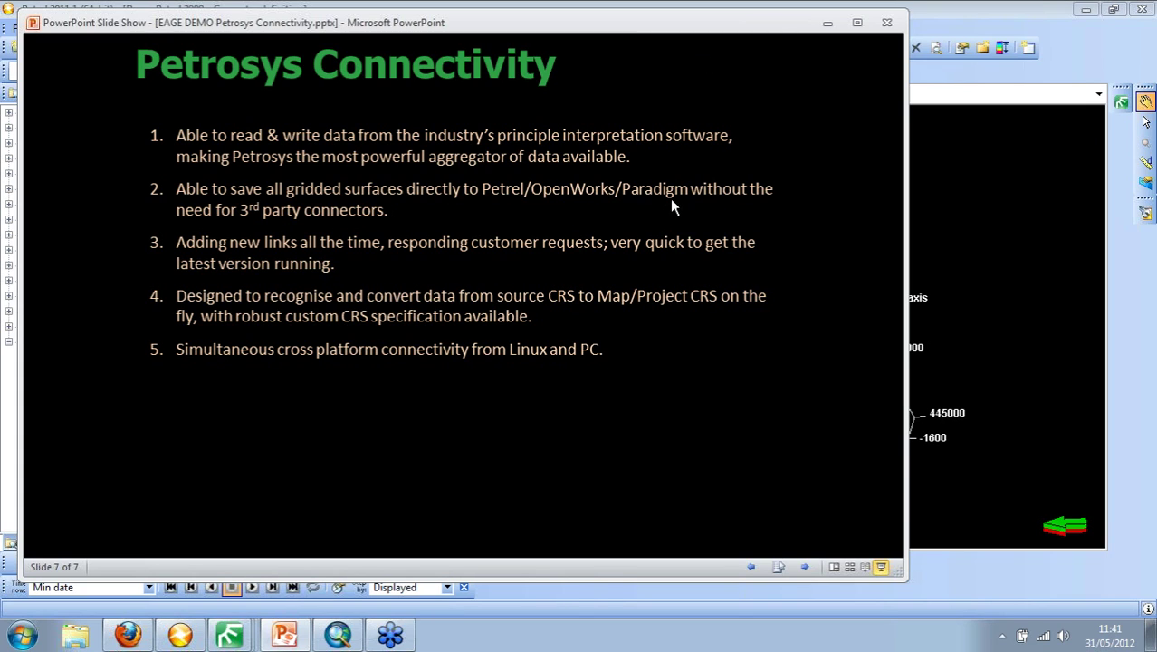
{"action": "left_click", "coordinate": [738, 301]}
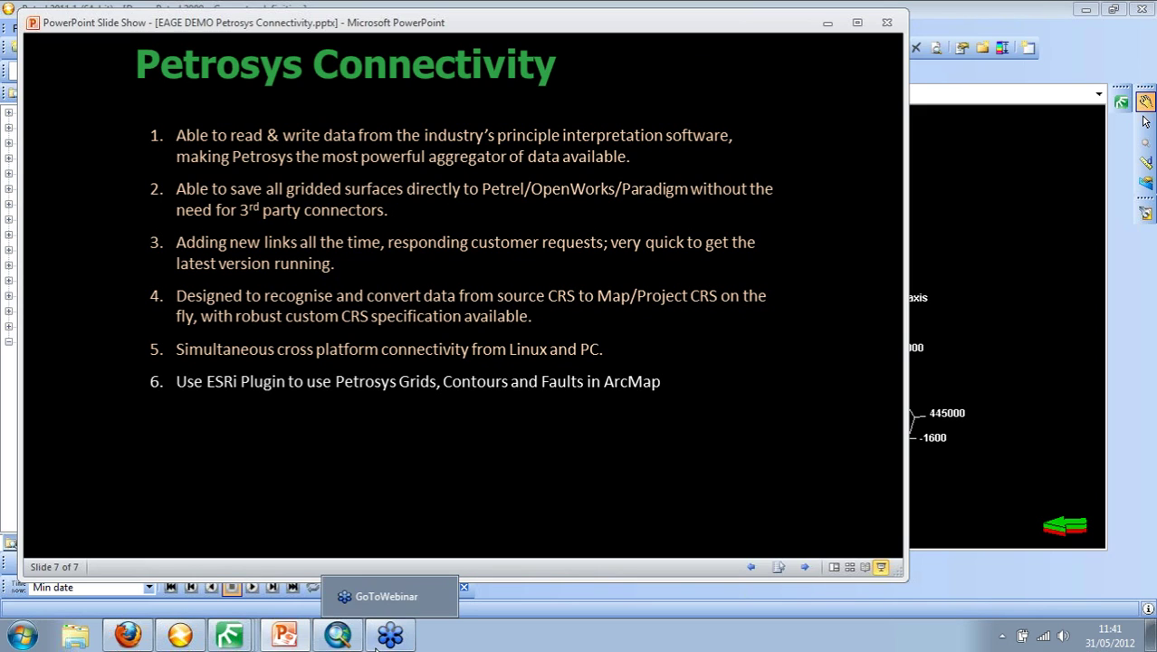
{"action": "mouse_move", "coordinate": [337, 638]}
{"action": "left_click", "coordinate": [337, 638]}
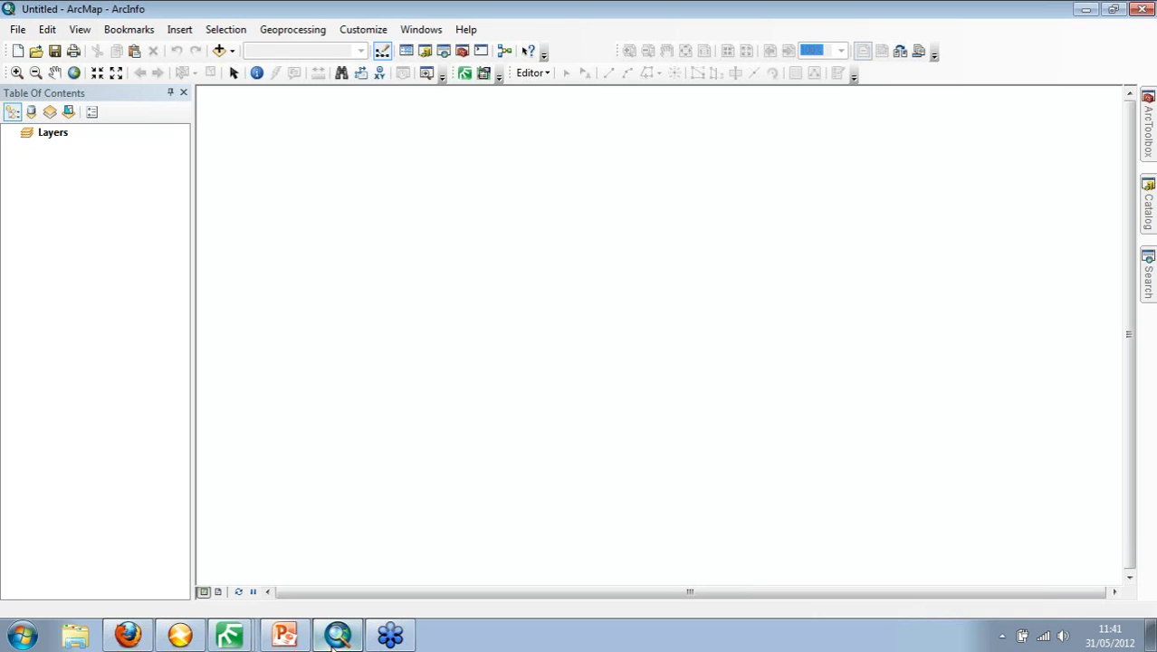
Step: Launch Surface Modeling from the Petrosys Europe2011 launcher inside ArcMap
{"action": "left_click", "coordinate": [465, 76]}
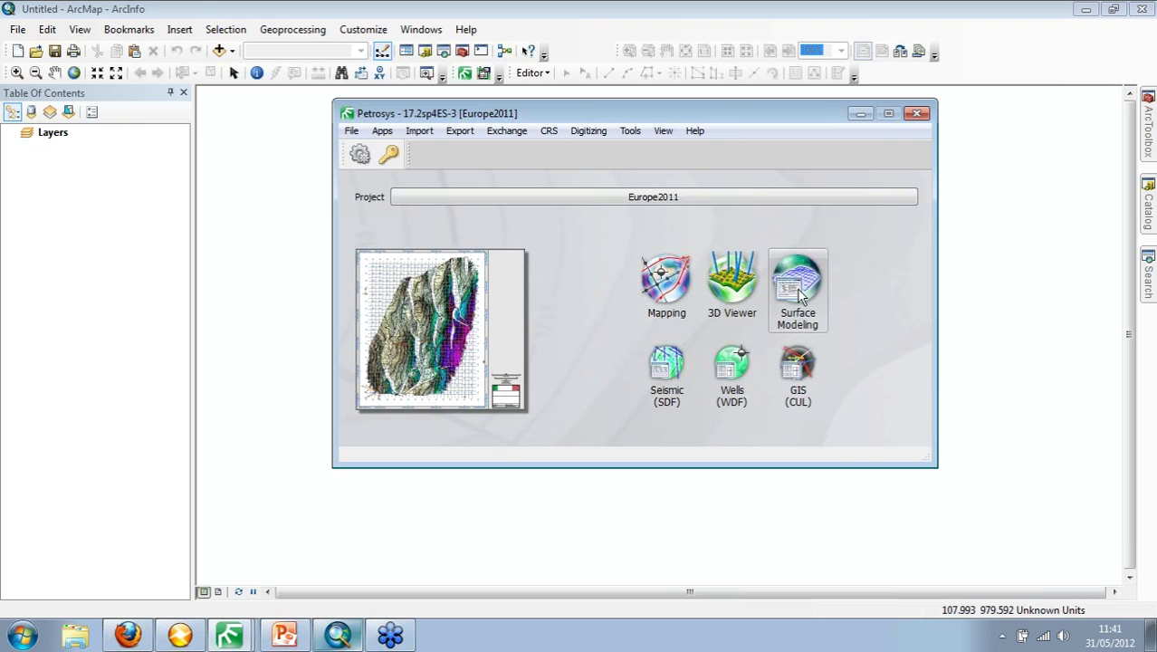
{"action": "left_click", "coordinate": [800, 292]}
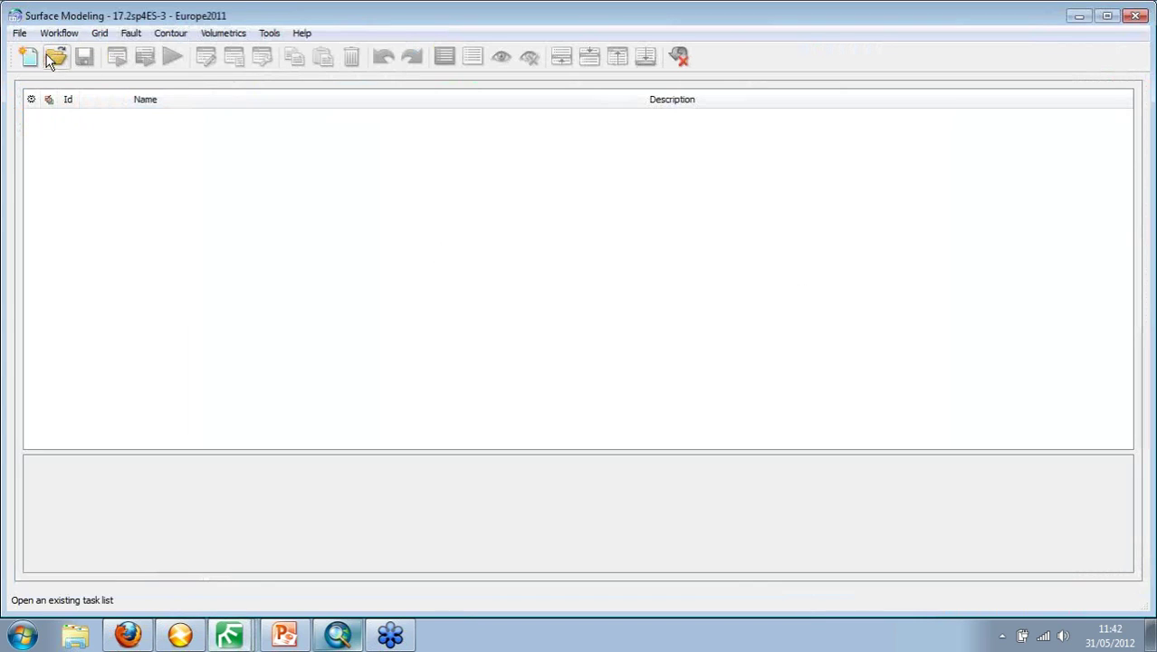
Step: Load Multiple Connections Gridding.tsk and review the Create grid task's settings without changes
{"action": "left_click", "coordinate": [19, 34]}
{"action": "mouse_move", "coordinate": [70, 100]}
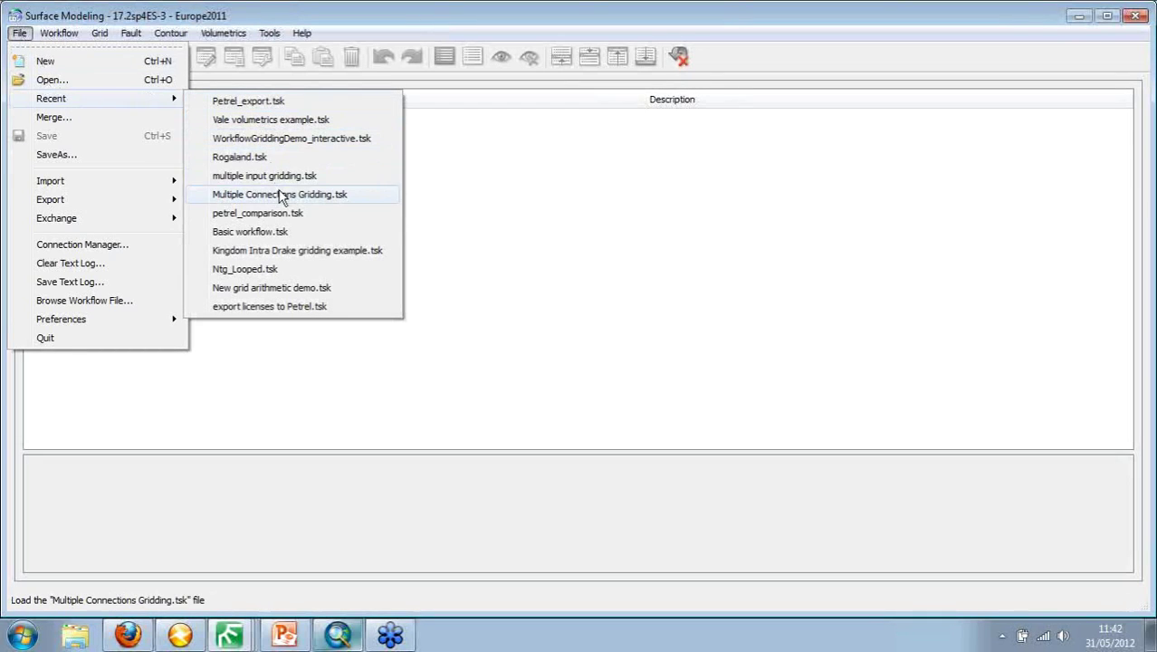
{"action": "left_click", "coordinate": [276, 194]}
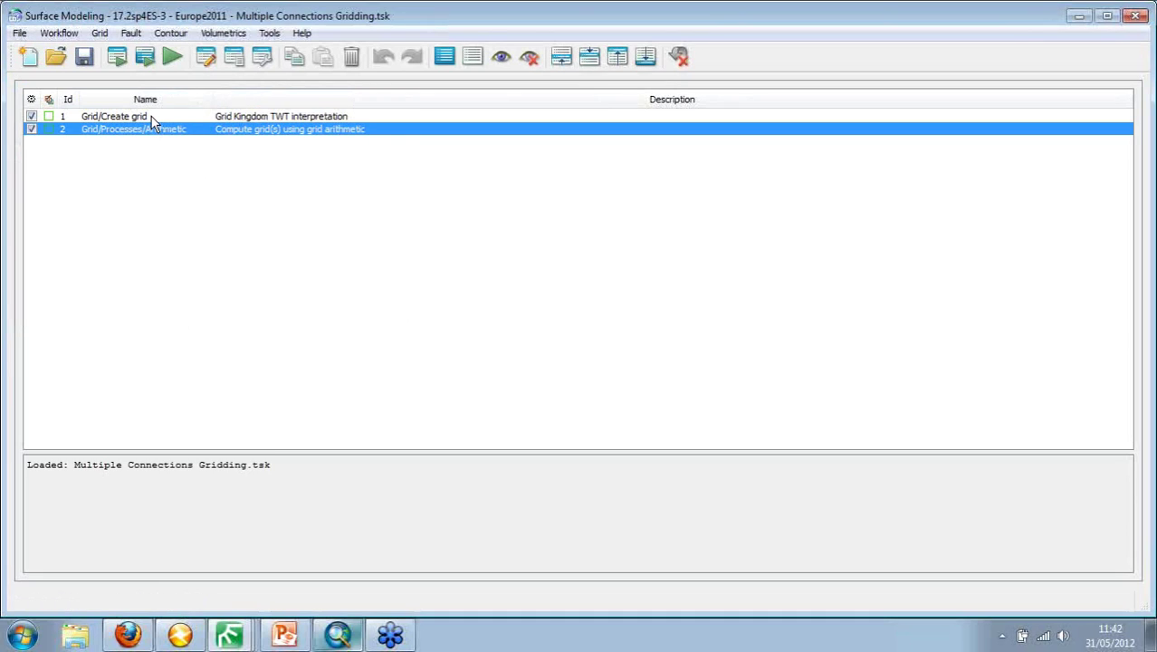
{"action": "double_click", "coordinate": [150, 117]}
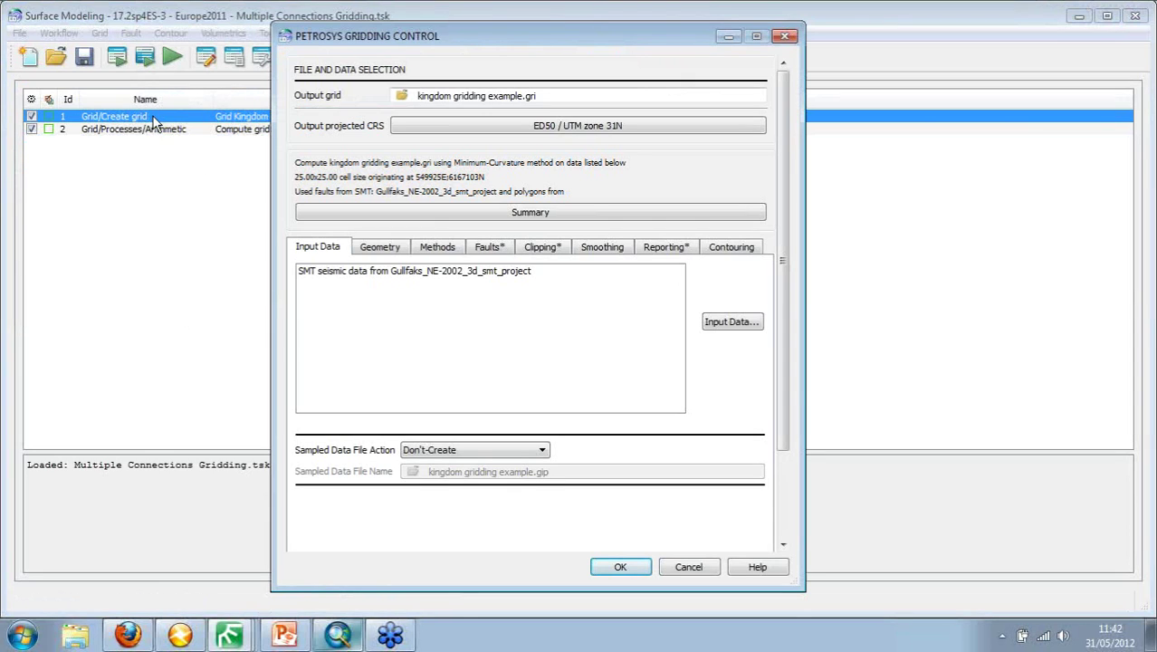
{"action": "left_click", "coordinate": [345, 274]}
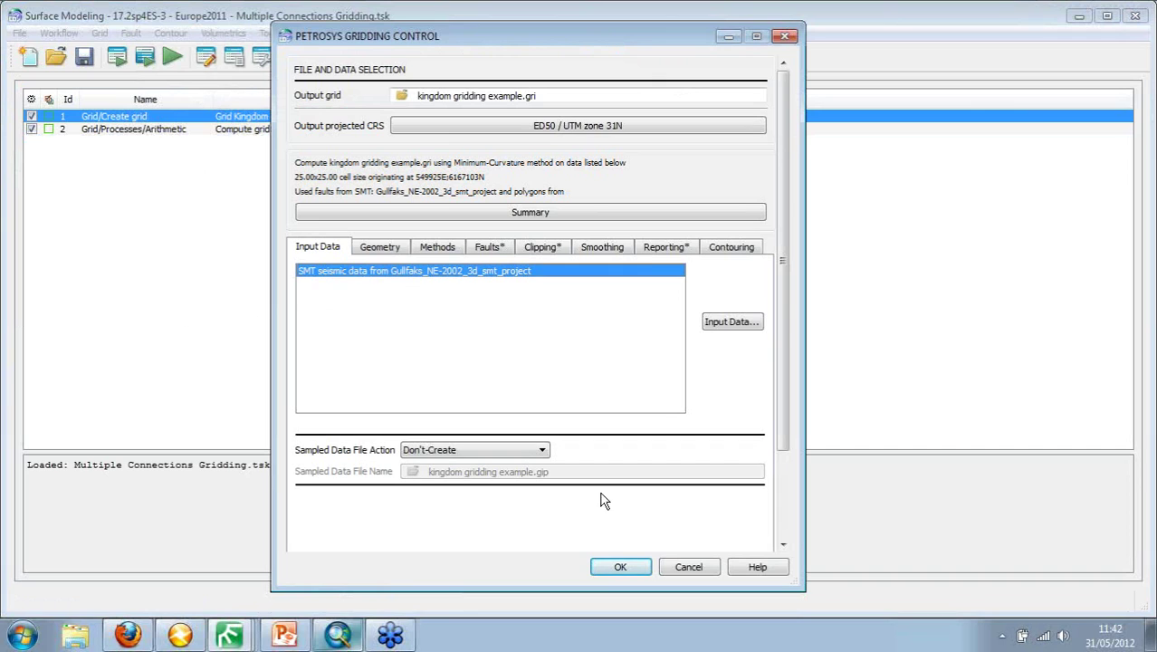
{"action": "left_click", "coordinate": [679, 568]}
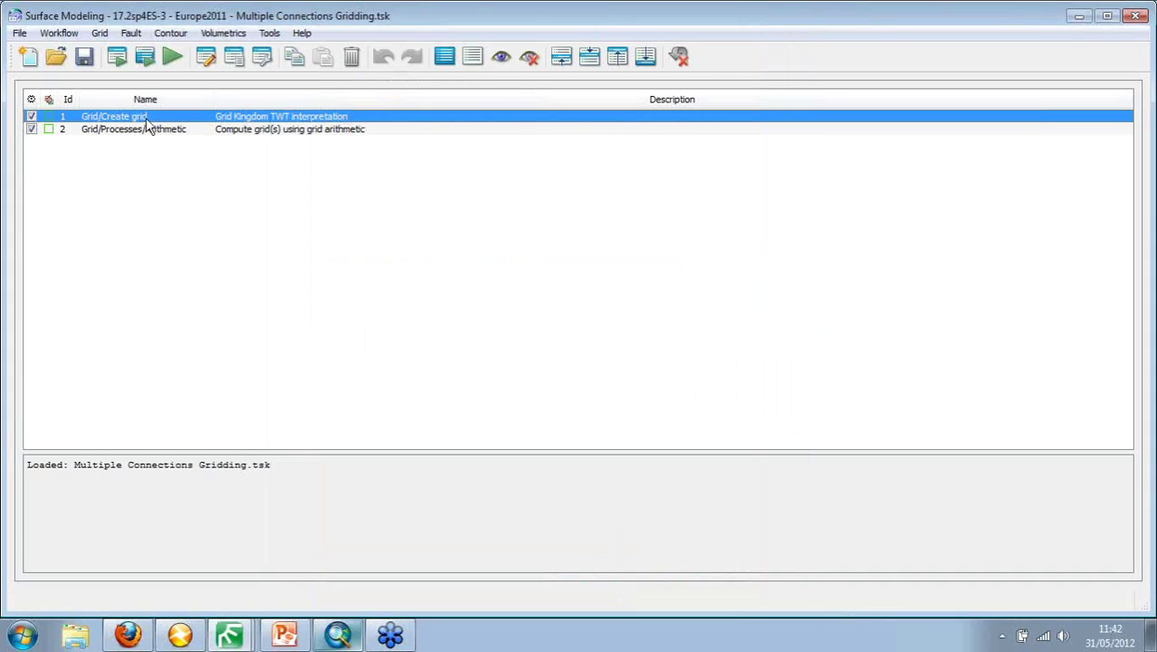
Step: Run the gridding workflow, accepting the overwrite and connection prompts, then close Surface Modeling
{"action": "left_click", "coordinate": [174, 58]}
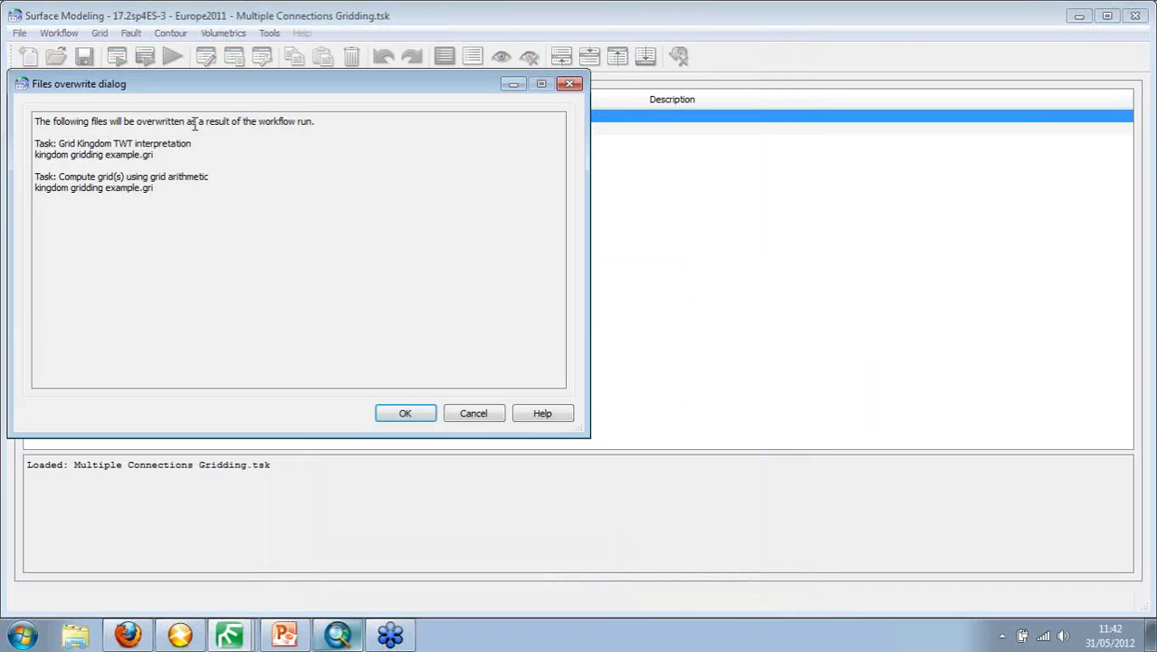
{"action": "left_click", "coordinate": [400, 410]}
{"action": "left_click", "coordinate": [494, 338]}
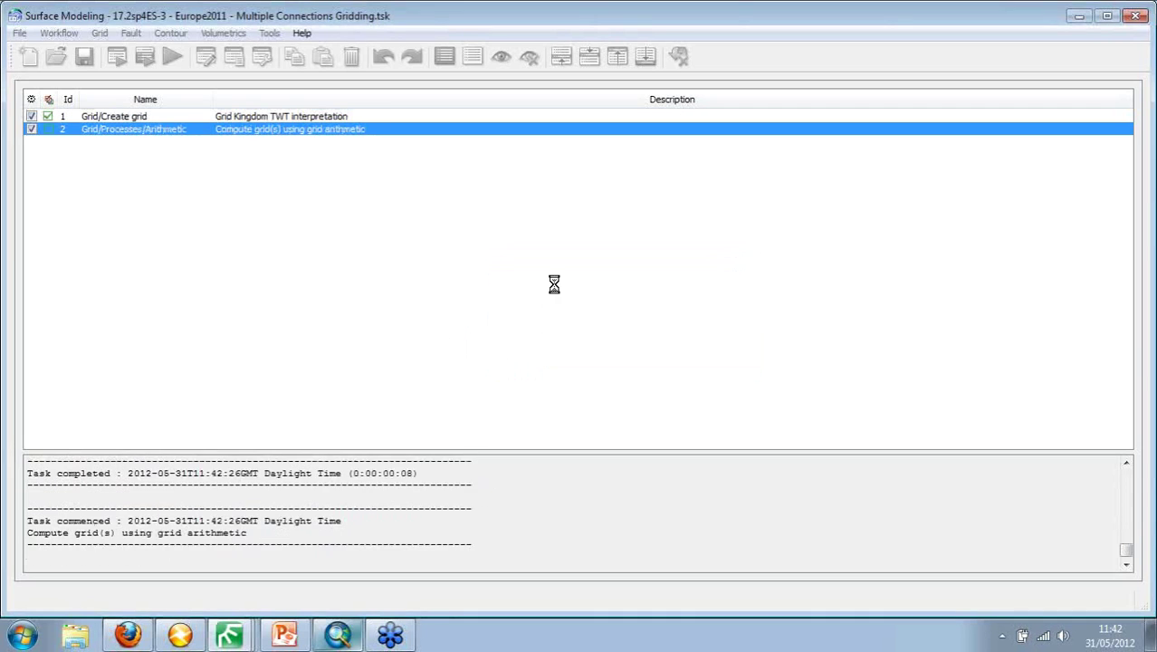
{"action": "left_click", "coordinate": [1135, 16]}
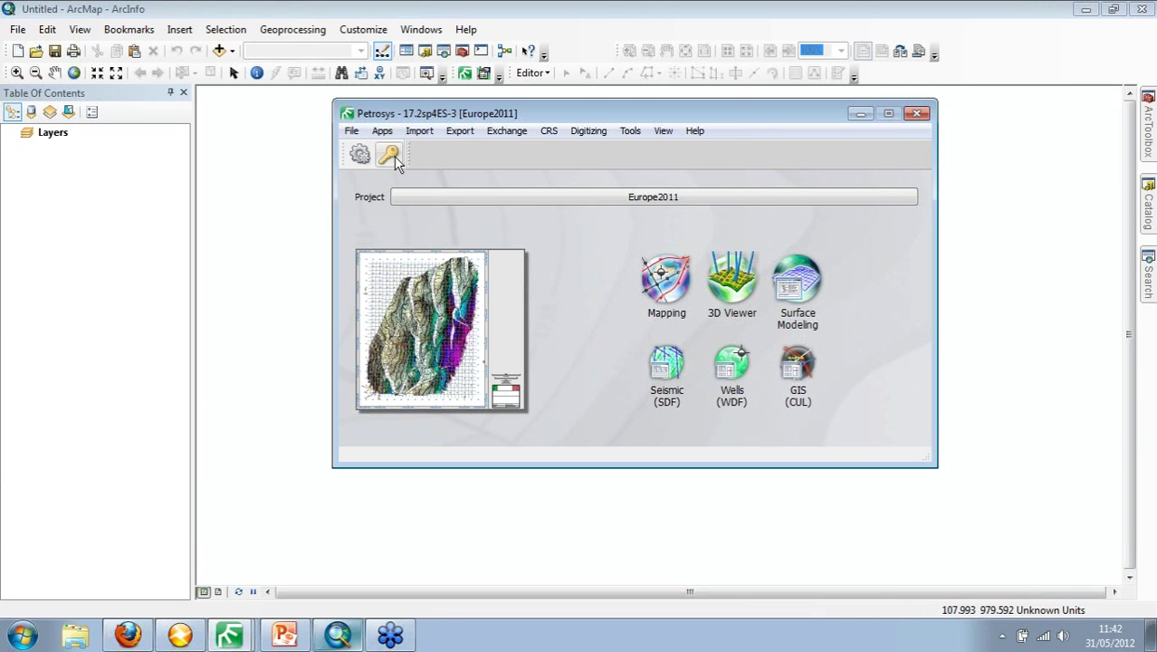
Step: Add bald_time.gri, bald_time.con and bald_time_faults.fal to the map
{"action": "left_click", "coordinate": [915, 114]}
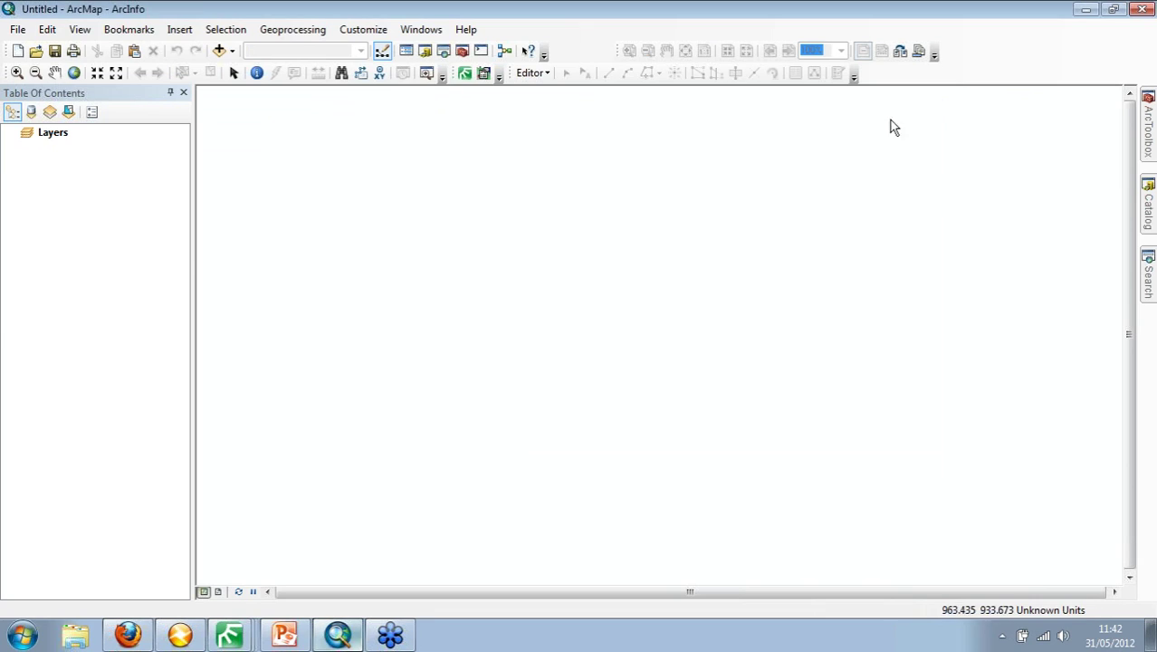
{"action": "left_click", "coordinate": [218, 52]}
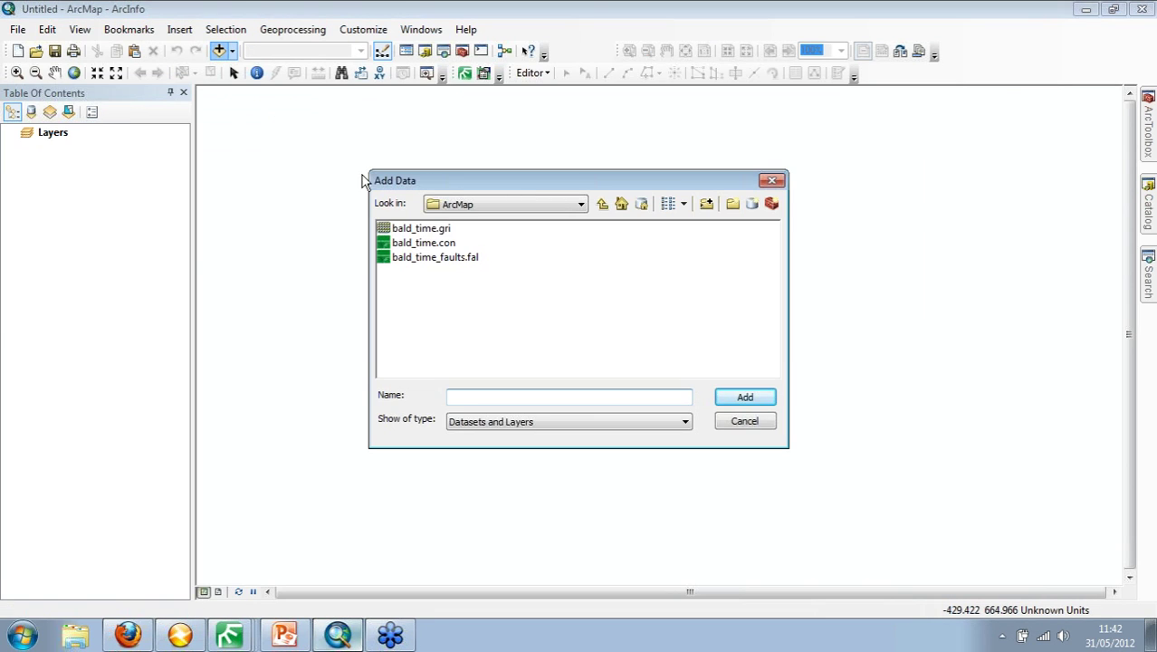
{"action": "left_click", "coordinate": [405, 230]}
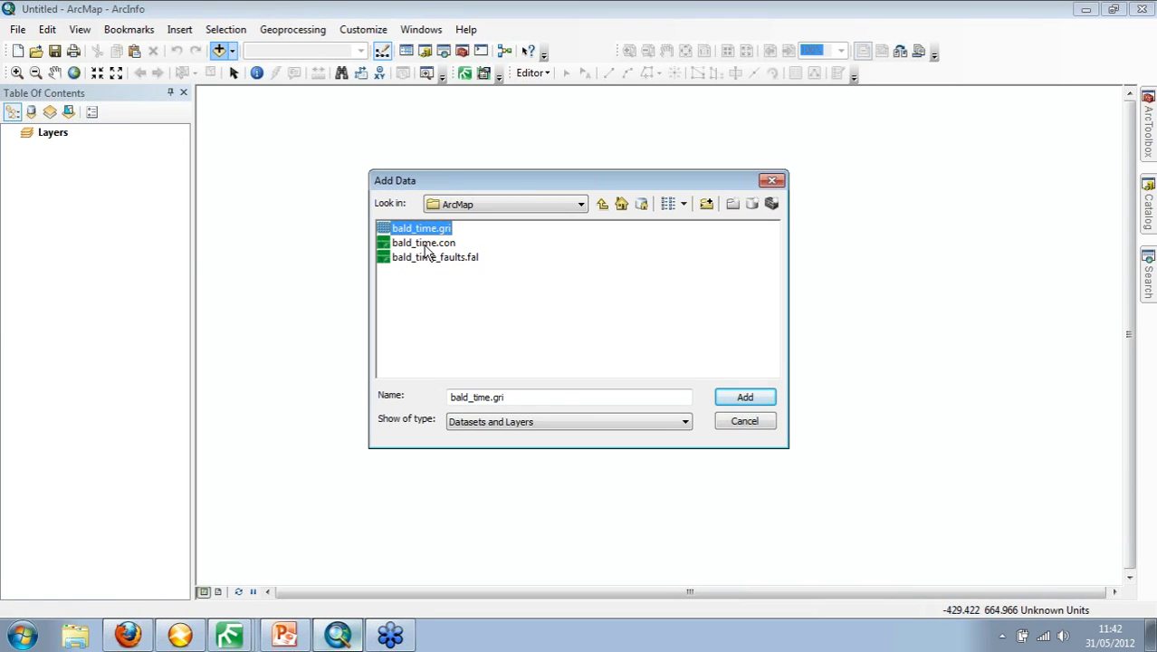
{"action": "left_click", "coordinate": [424, 244], "text": "ctrl"}
{"action": "left_click", "coordinate": [416, 258], "text": "ctrl"}
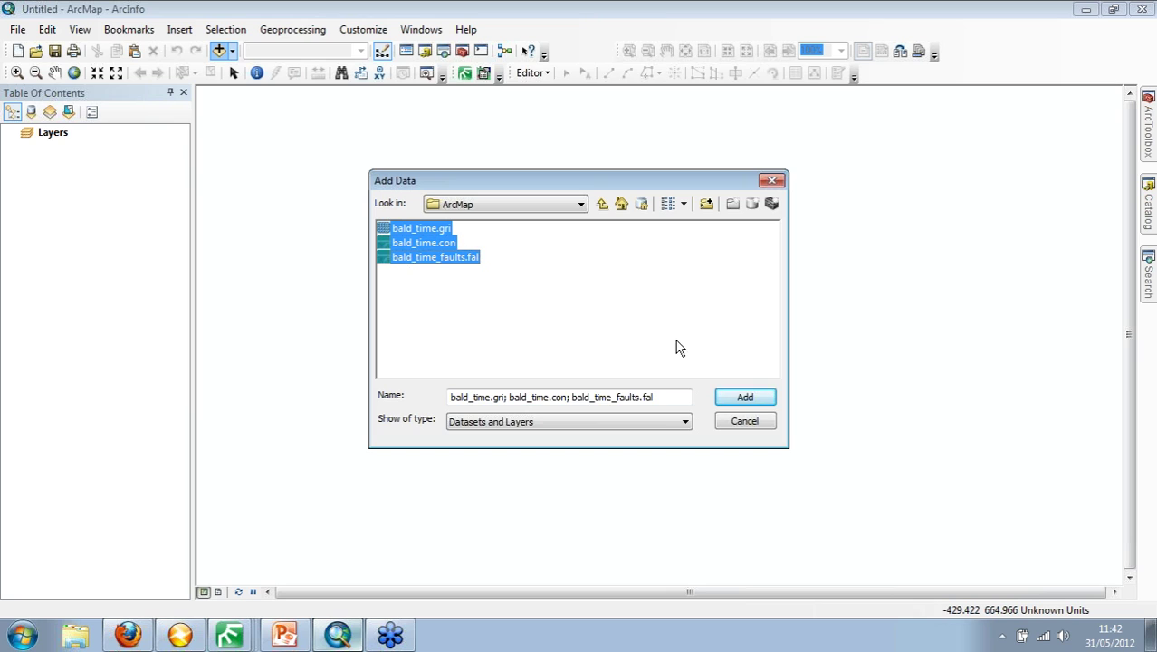
{"action": "left_click", "coordinate": [744, 397]}
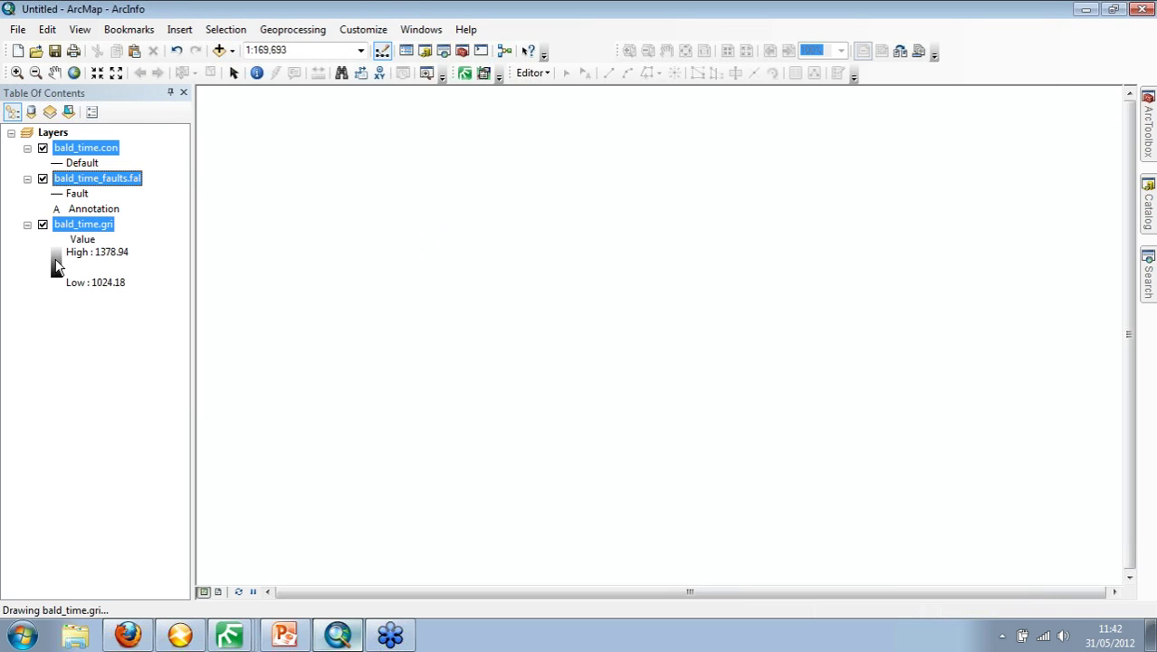
Step: Colour the bald_time.gri grid with a rainbow ramp and open its layer properties
{"action": "double_click", "coordinate": [54, 262]}
{"action": "left_click", "coordinate": [148, 307]}
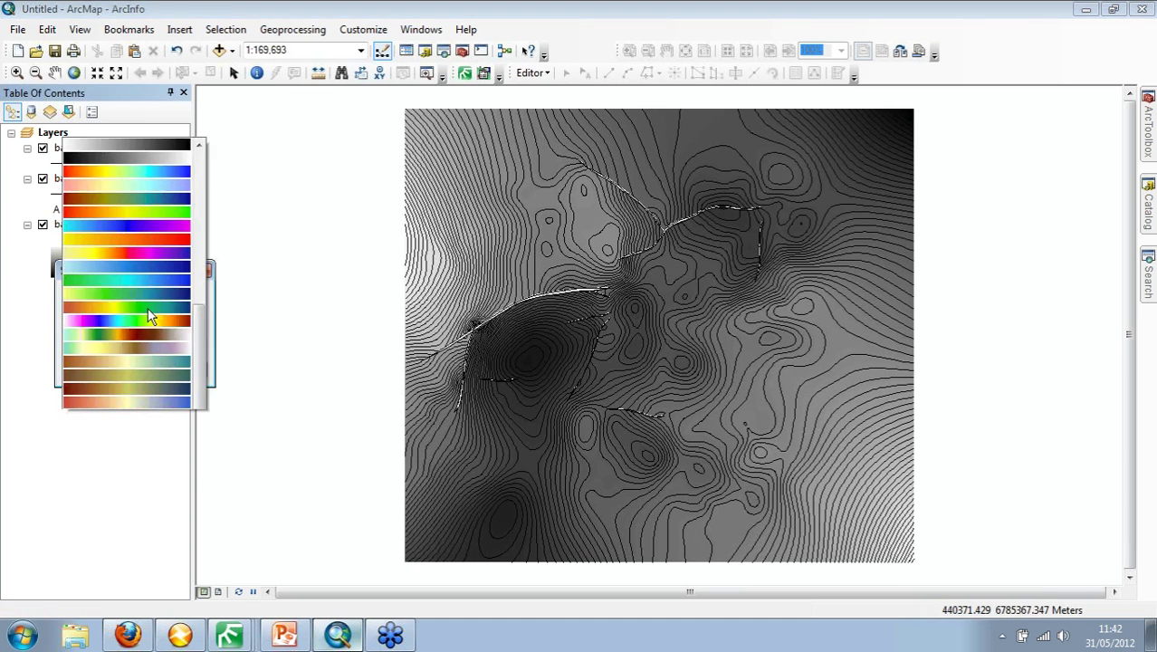
{"action": "left_click", "coordinate": [155, 39]}
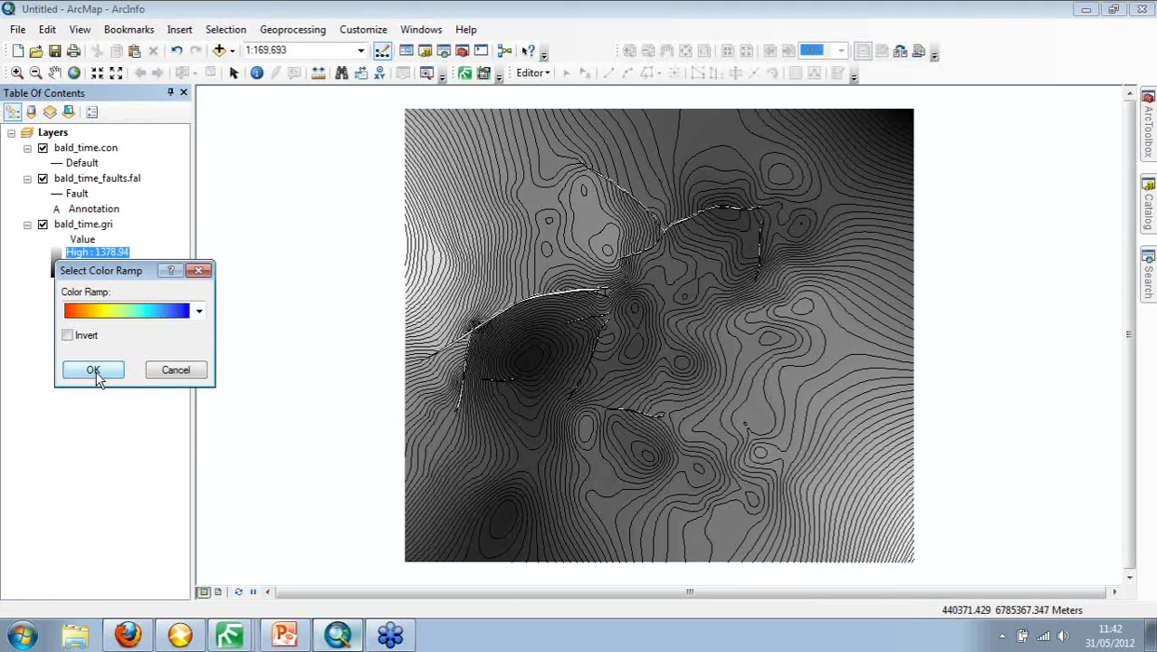
{"action": "left_click", "coordinate": [94, 369]}
{"action": "left_click", "coordinate": [97, 226]}
{"action": "left_click", "coordinate": [95, 225]}
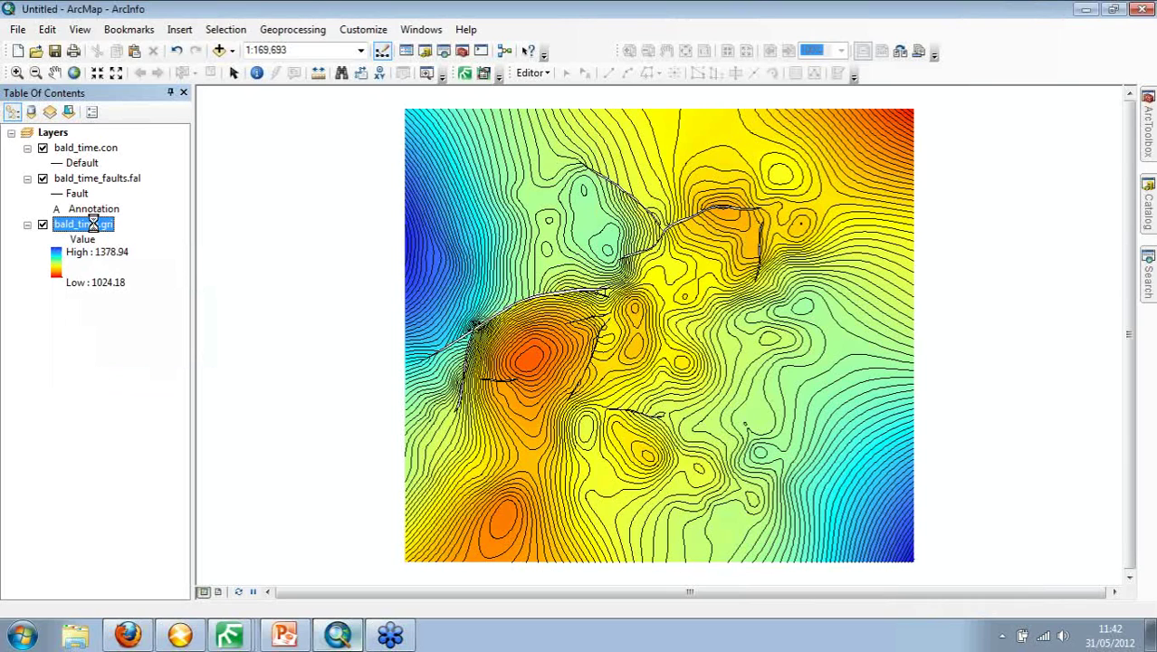
{"action": "double_click", "coordinate": [93, 223]}
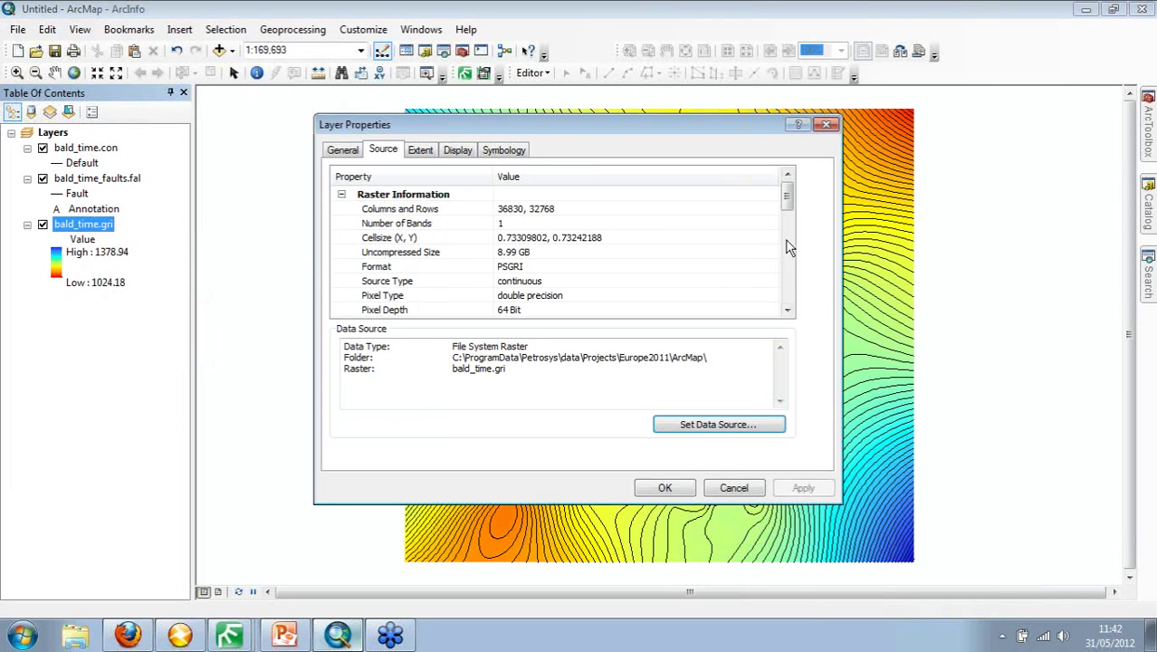
Step: Confirm bald_time.gri uses the ED_1950_UTM_Zone_31N spatial reference and close its properties
{"action": "left_click_drag", "start_coordinate": [790, 207], "coordinate": [786, 252]}
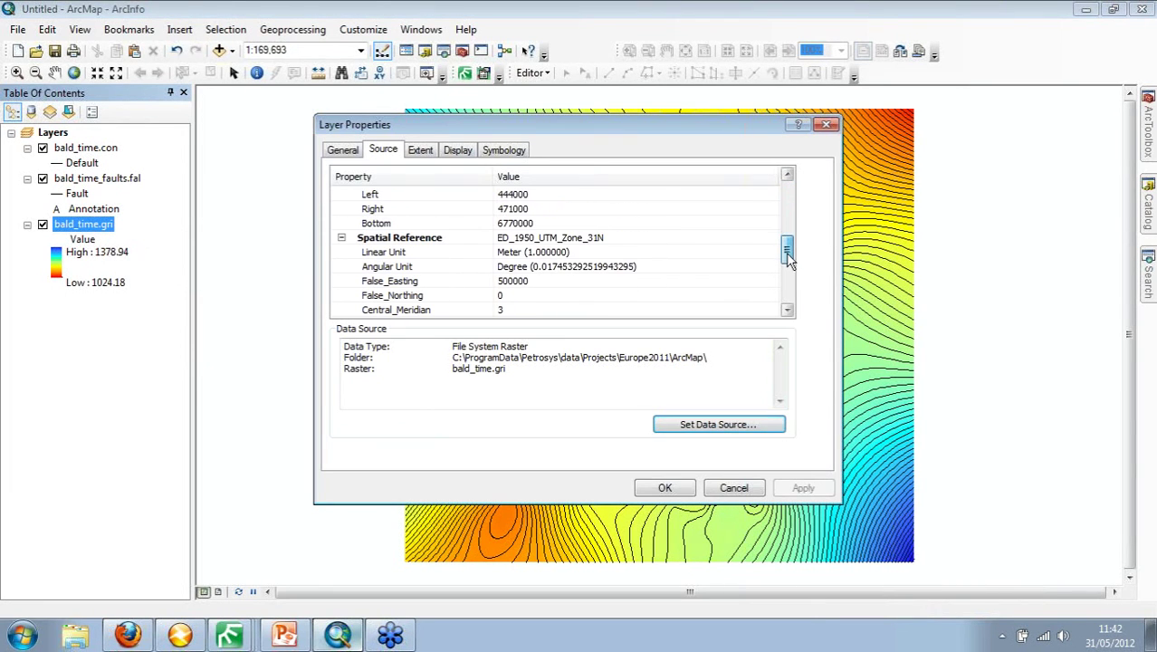
{"action": "left_click", "coordinate": [600, 240]}
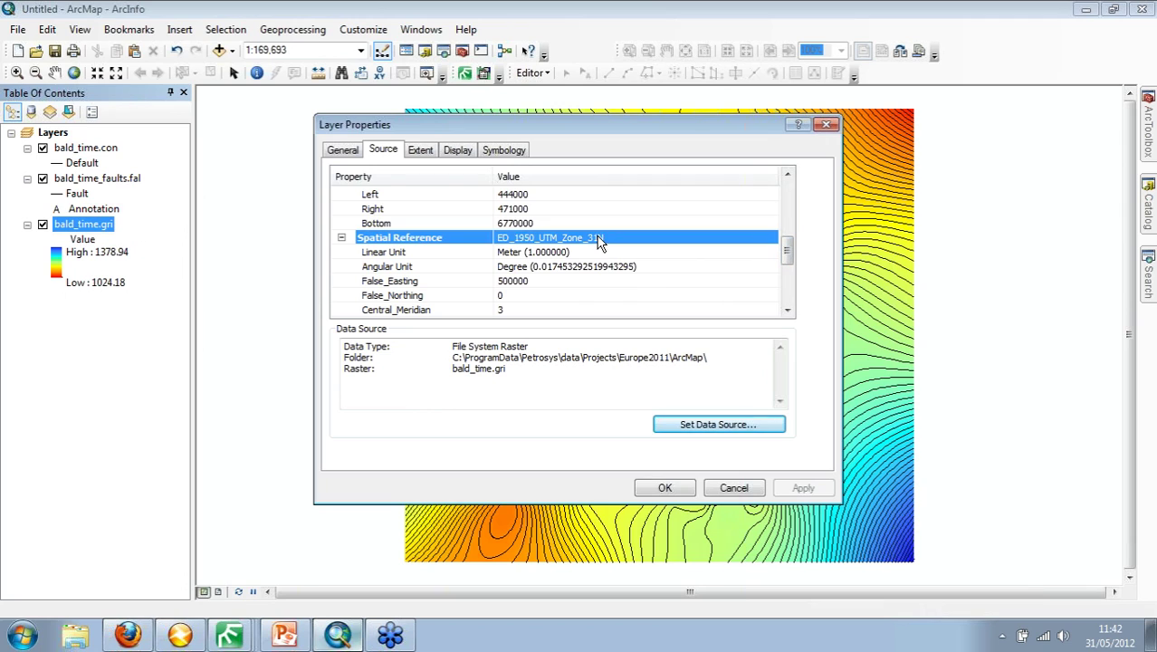
{"action": "left_click", "coordinate": [665, 490]}
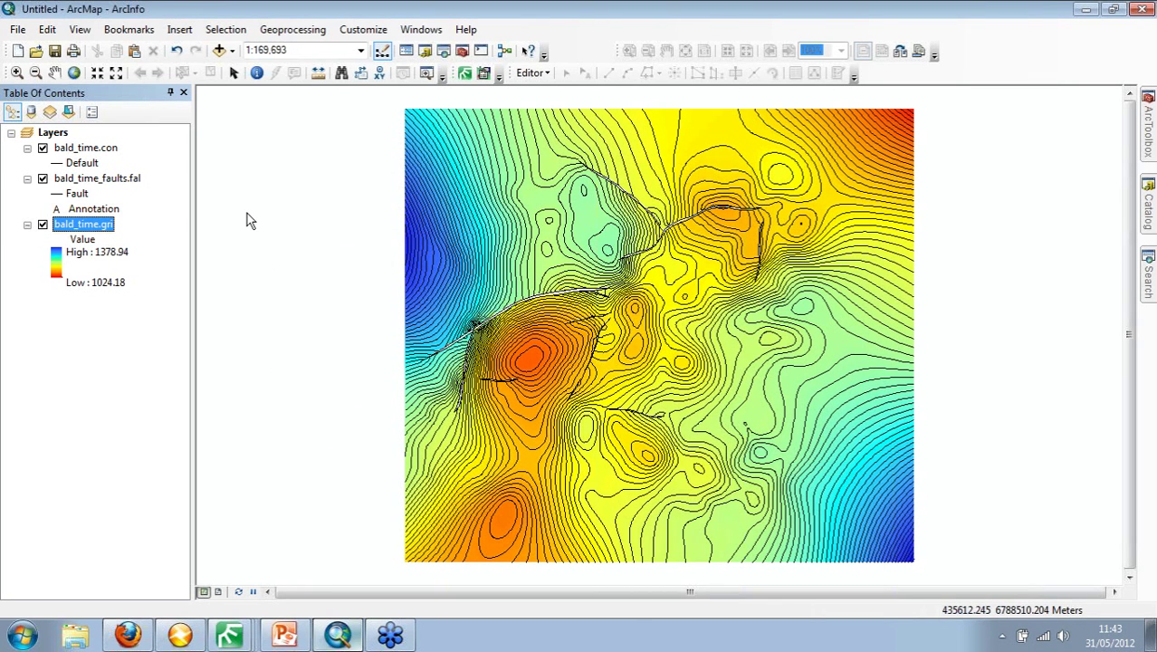
Step: Identify grid values at two map points and a contour at level 1205
{"action": "left_click", "coordinate": [256, 73]}
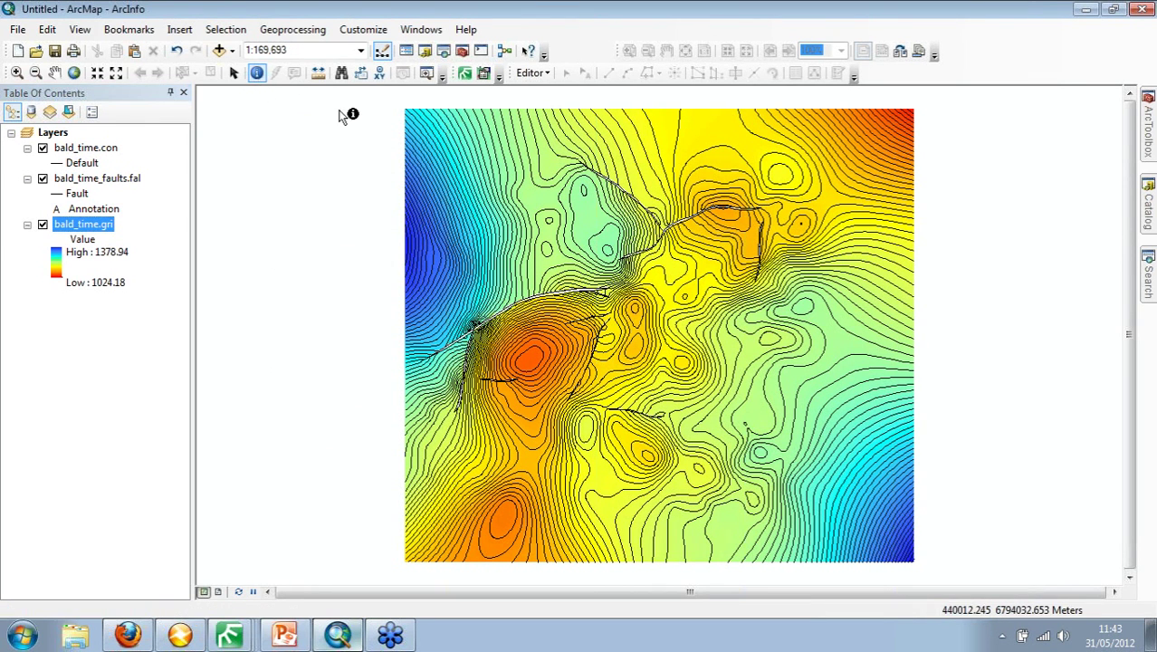
{"action": "left_click", "coordinate": [698, 125]}
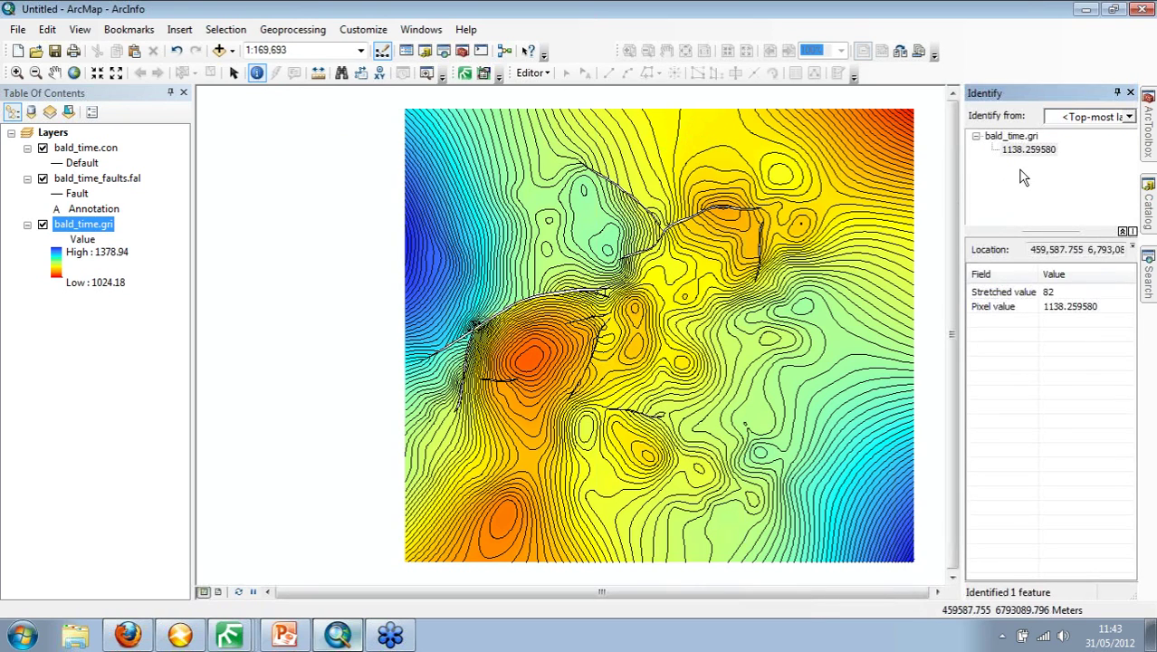
{"action": "left_click", "coordinate": [825, 204]}
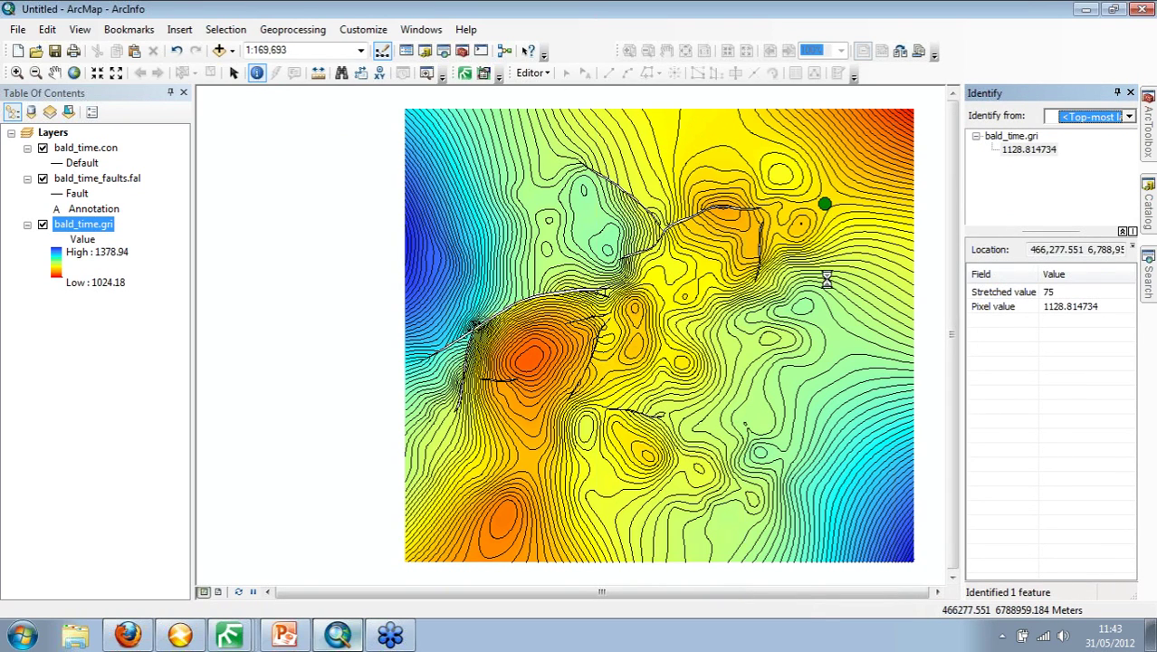
{"action": "left_click", "coordinate": [829, 308]}
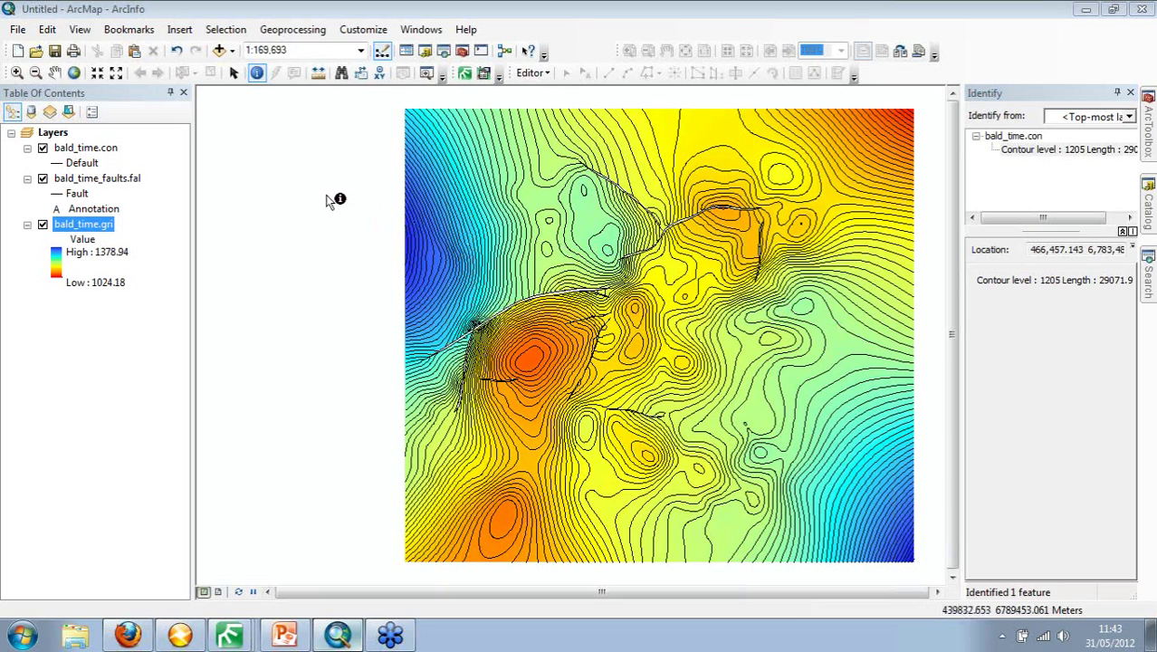
Step: Reveal the seventh bullet on exporting map layers to Petrel, then bring Petrosys forward
{"action": "left_click", "coordinate": [1086, 11]}
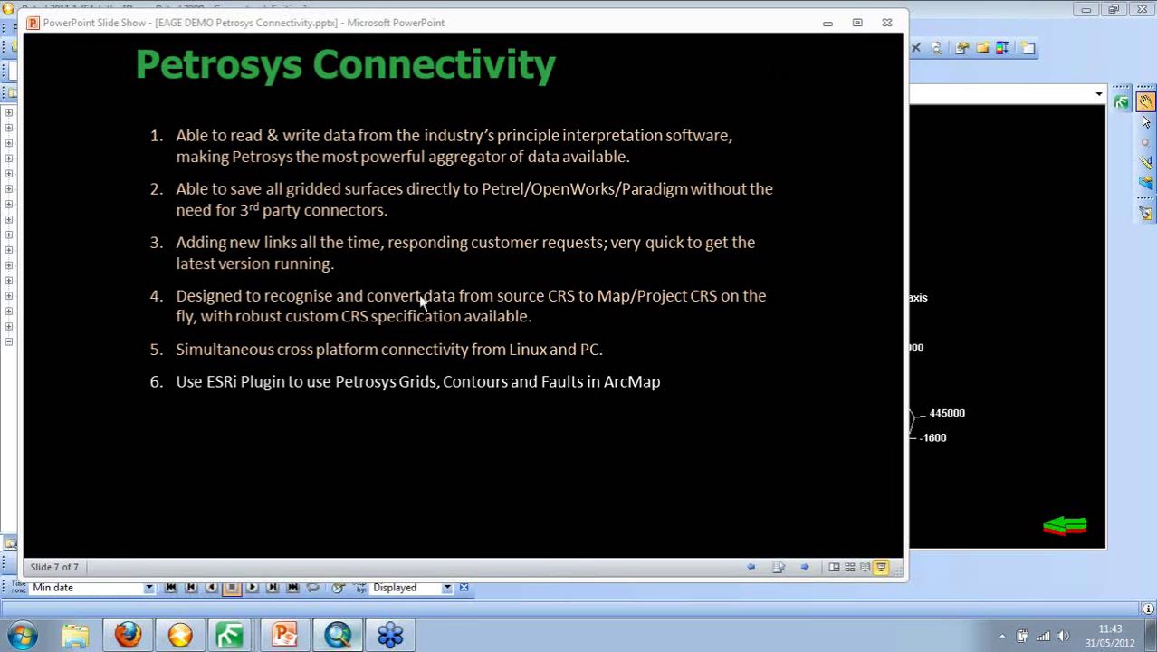
{"action": "left_click", "coordinate": [145, 291]}
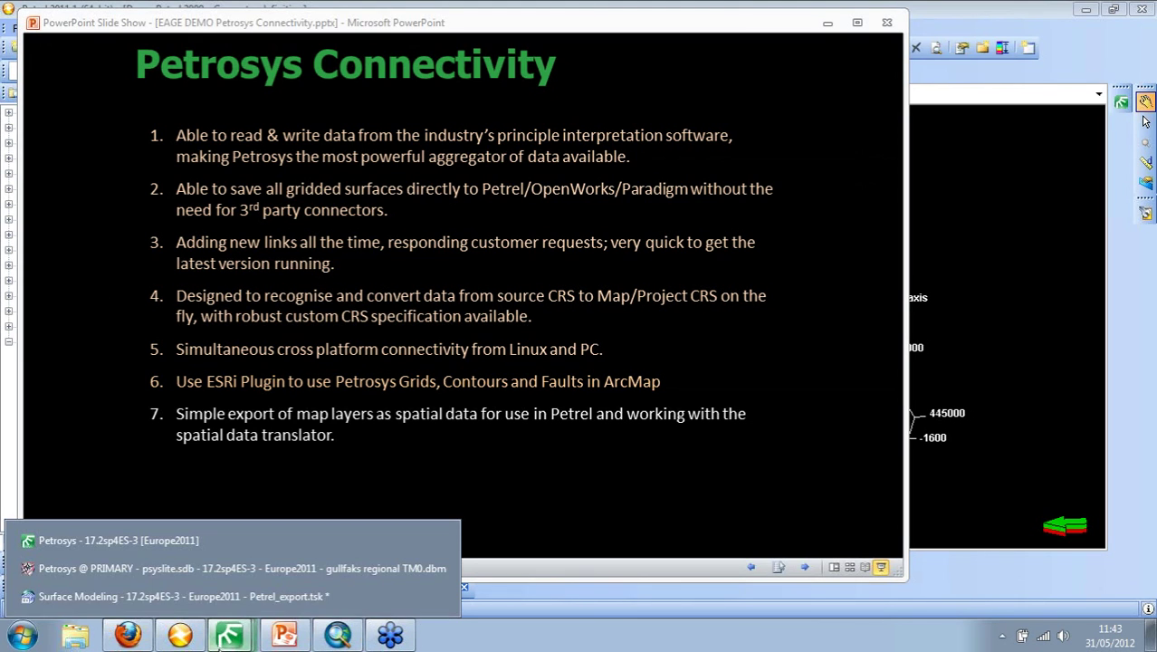
{"action": "left_click", "coordinate": [145, 587]}
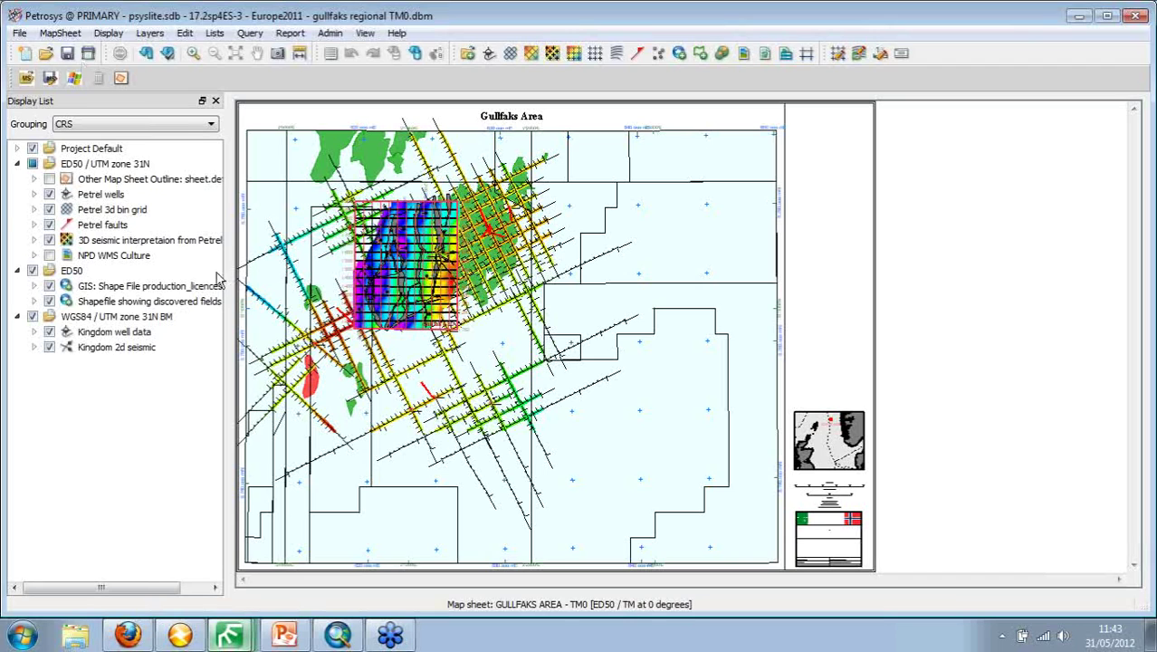
Step: Open the V_depth_volumetrics map sheet from the recent map list
{"action": "left_click", "coordinate": [19, 32]}
{"action": "mouse_move", "coordinate": [59, 104]}
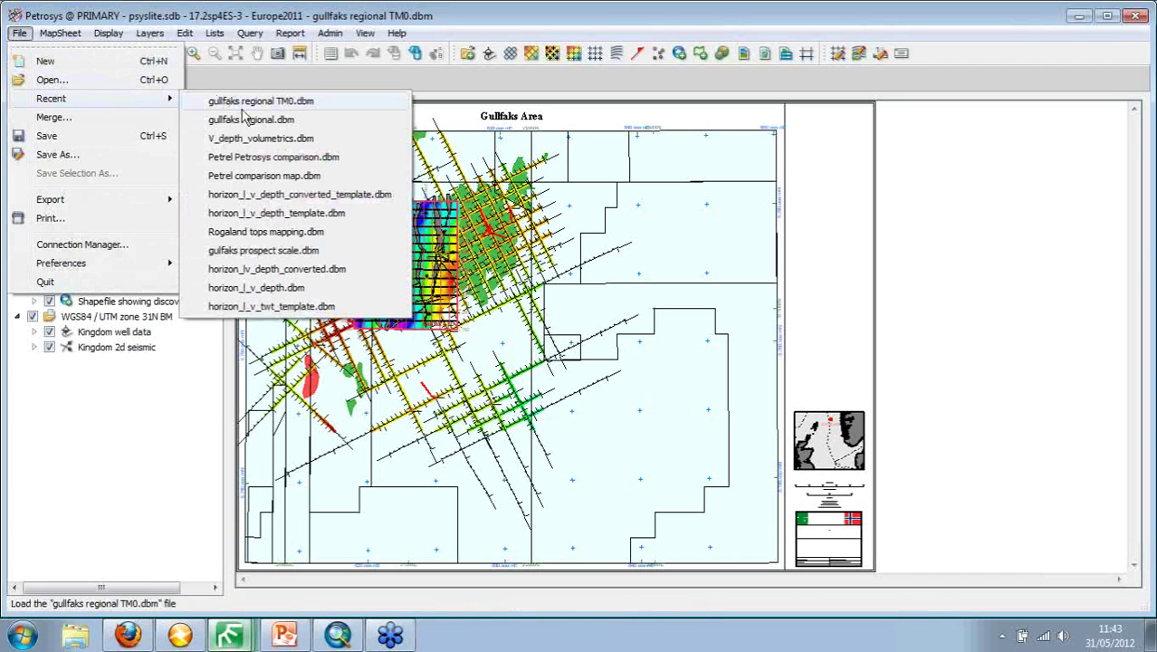
{"action": "left_click", "coordinate": [261, 138]}
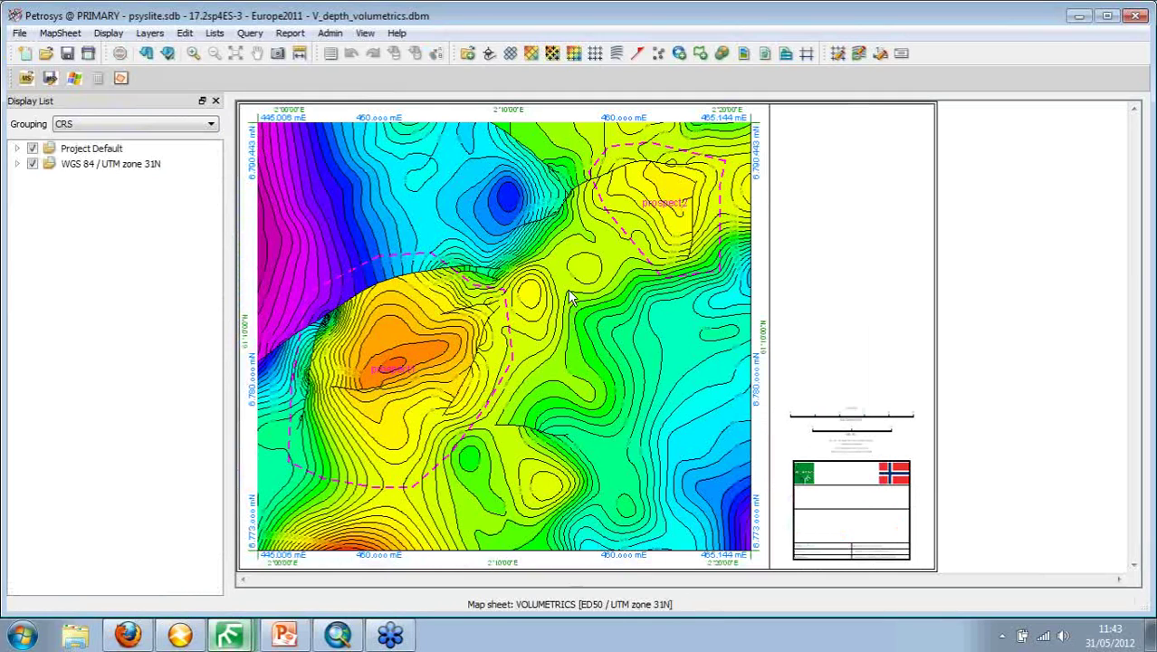
Step: Export the contour layer to Petrel as spatial data, with folder and name set to contours
{"action": "right_click", "coordinate": [571, 299]}
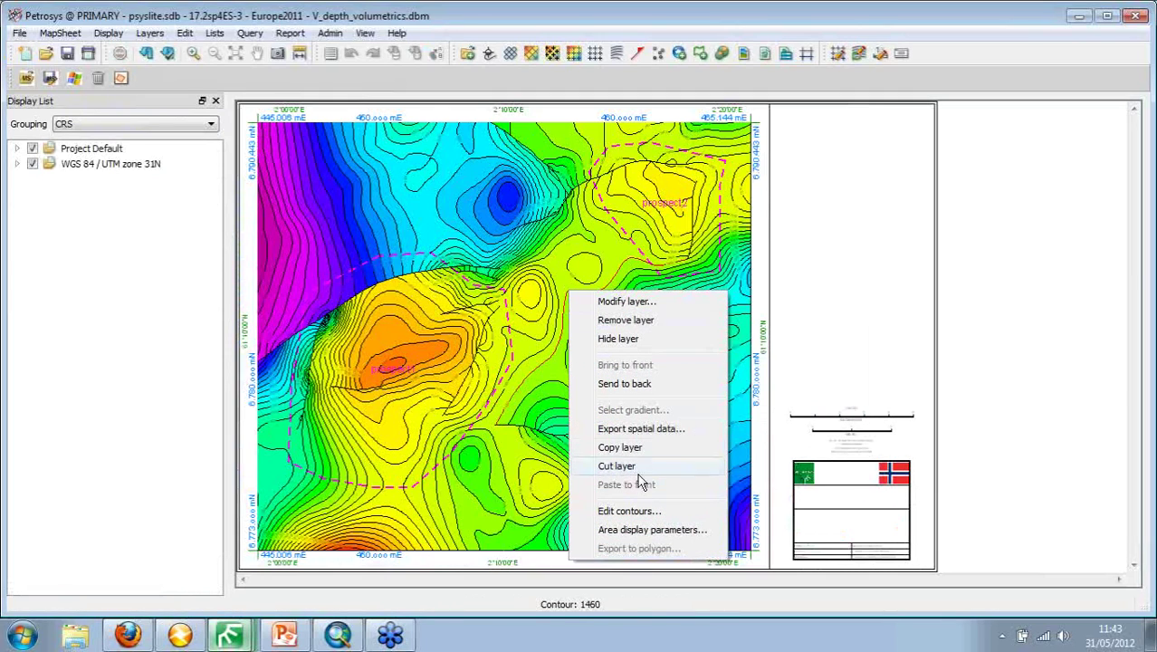
{"action": "left_click", "coordinate": [633, 429]}
{"action": "left_click_drag", "start_coordinate": [333, 224], "coordinate": [220, 234]}
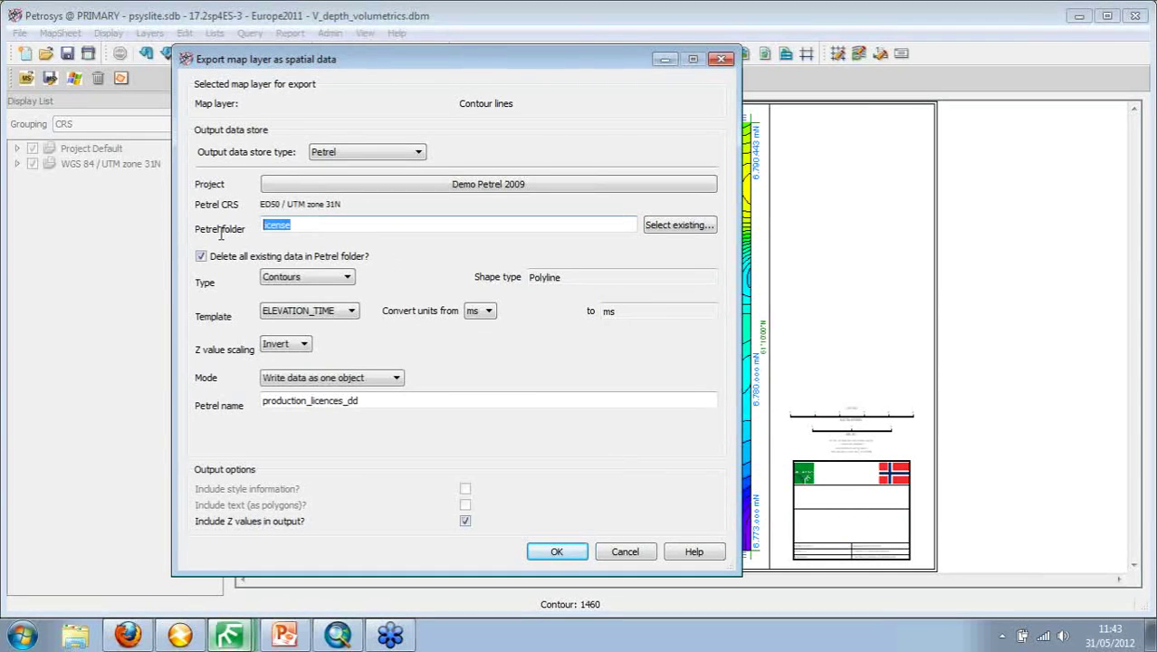
{"action": "type", "text": "contours"}
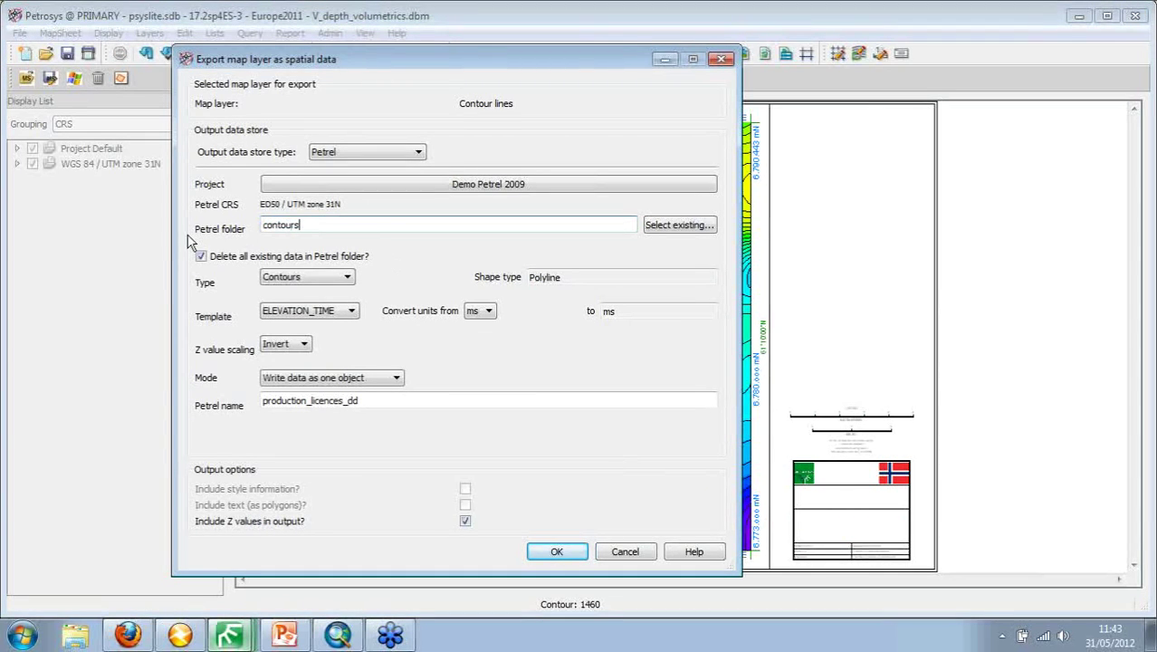
{"action": "left_click_drag", "start_coordinate": [373, 401], "coordinate": [241, 412]}
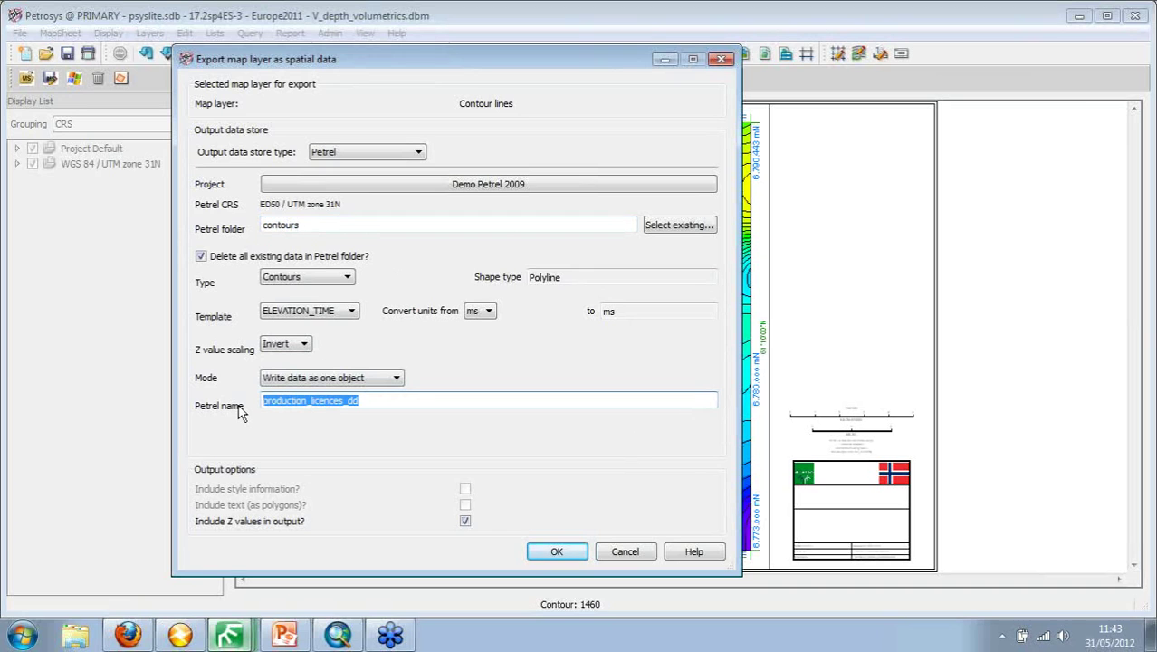
{"action": "type", "text": "contours"}
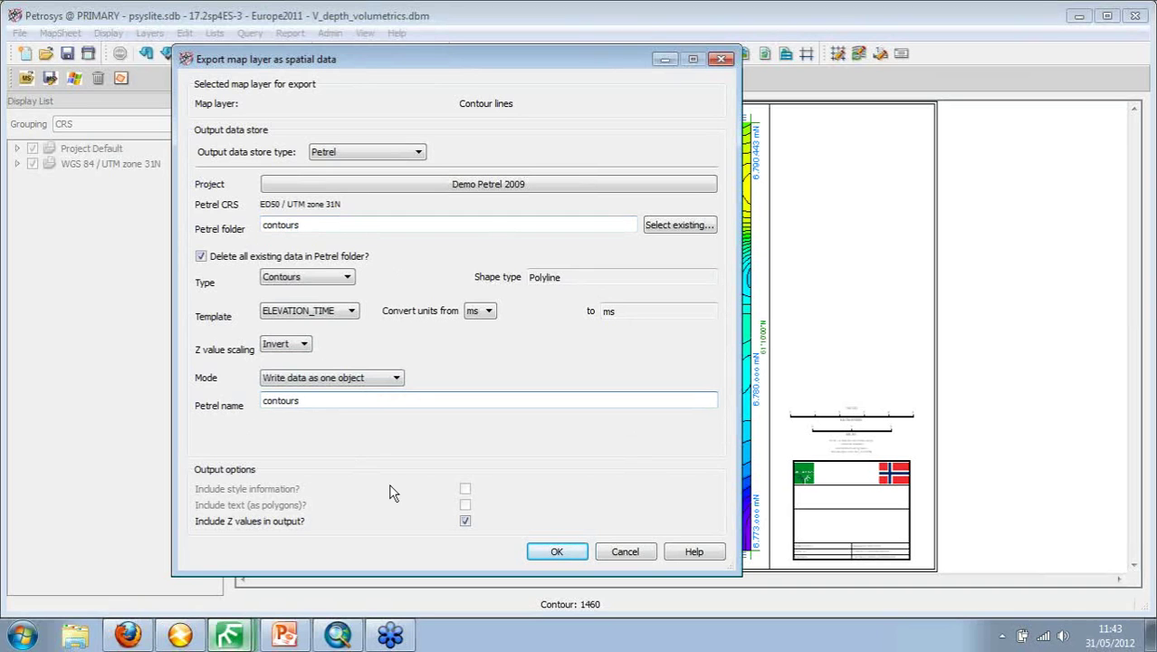
{"action": "left_click", "coordinate": [554, 551]}
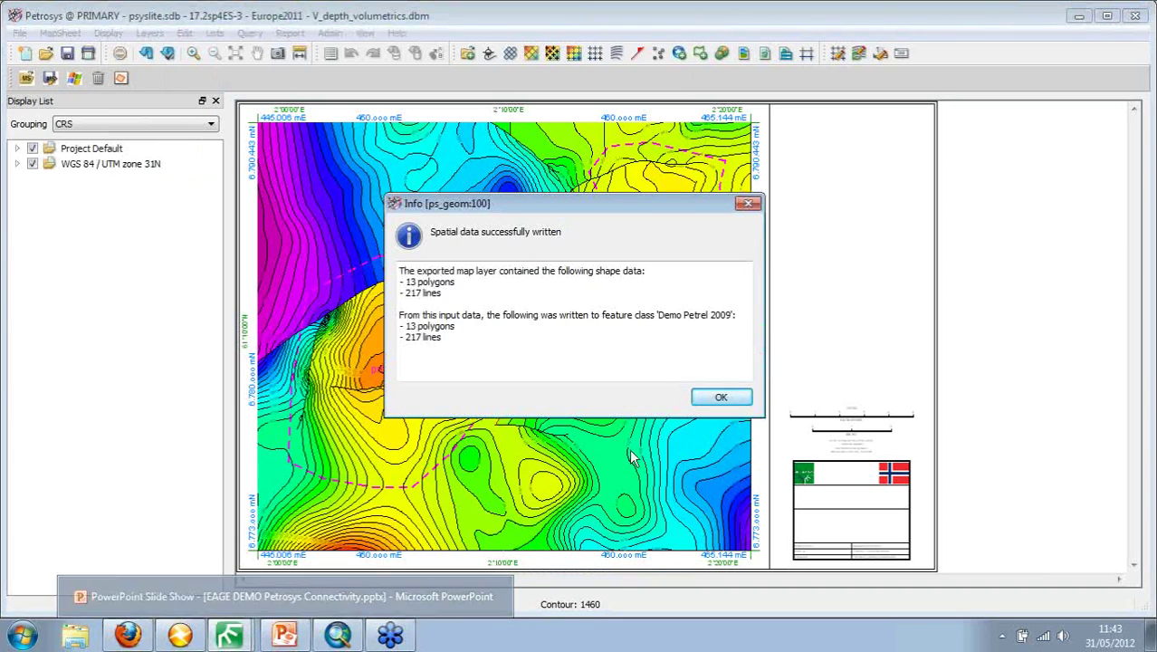
Step: In Petrel, hide the Petrosys grids surface, rotate to inspect the contours, then return to Petrosys
{"action": "left_click", "coordinate": [725, 395]}
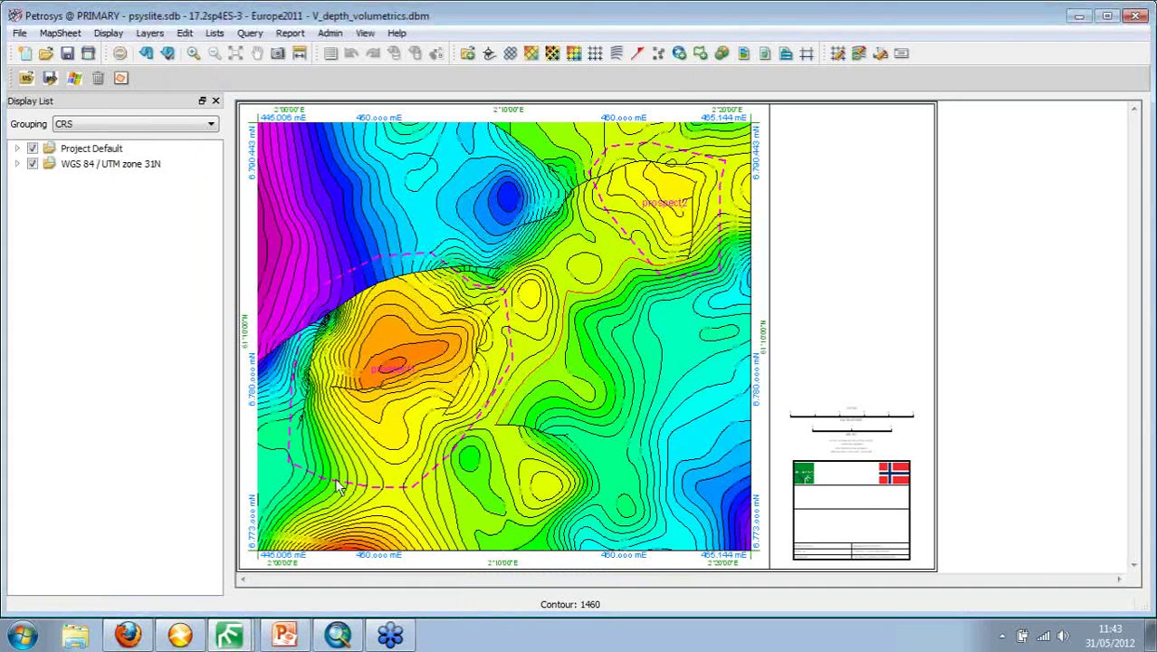
{"action": "left_click", "coordinate": [179, 634]}
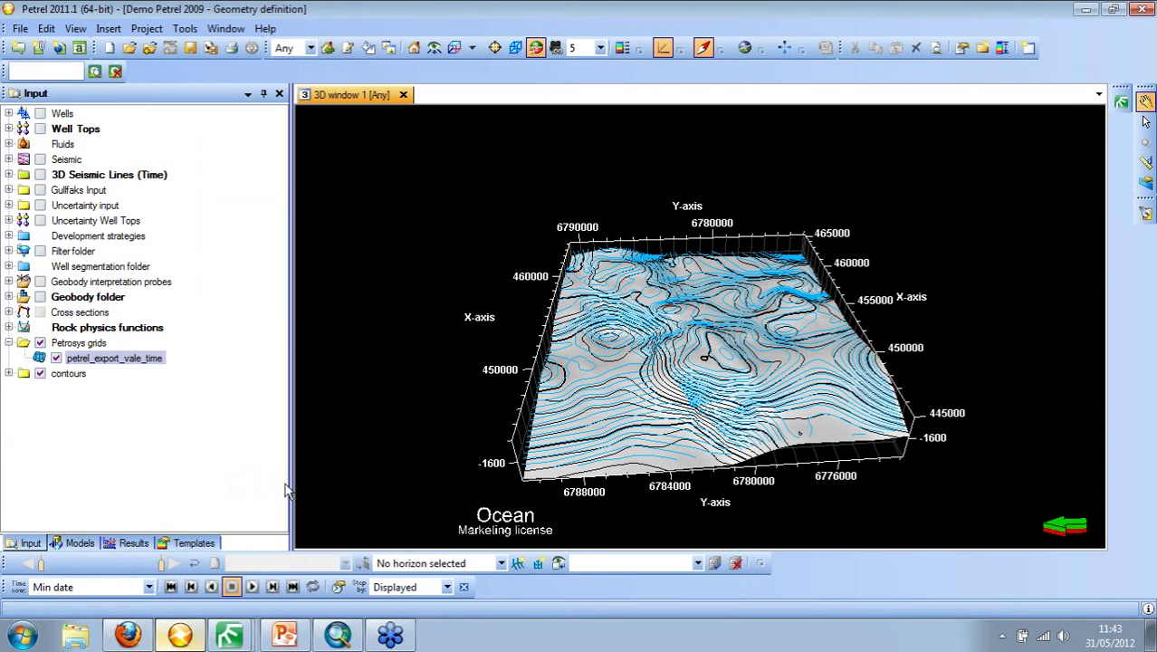
{"action": "left_click", "coordinate": [39, 343]}
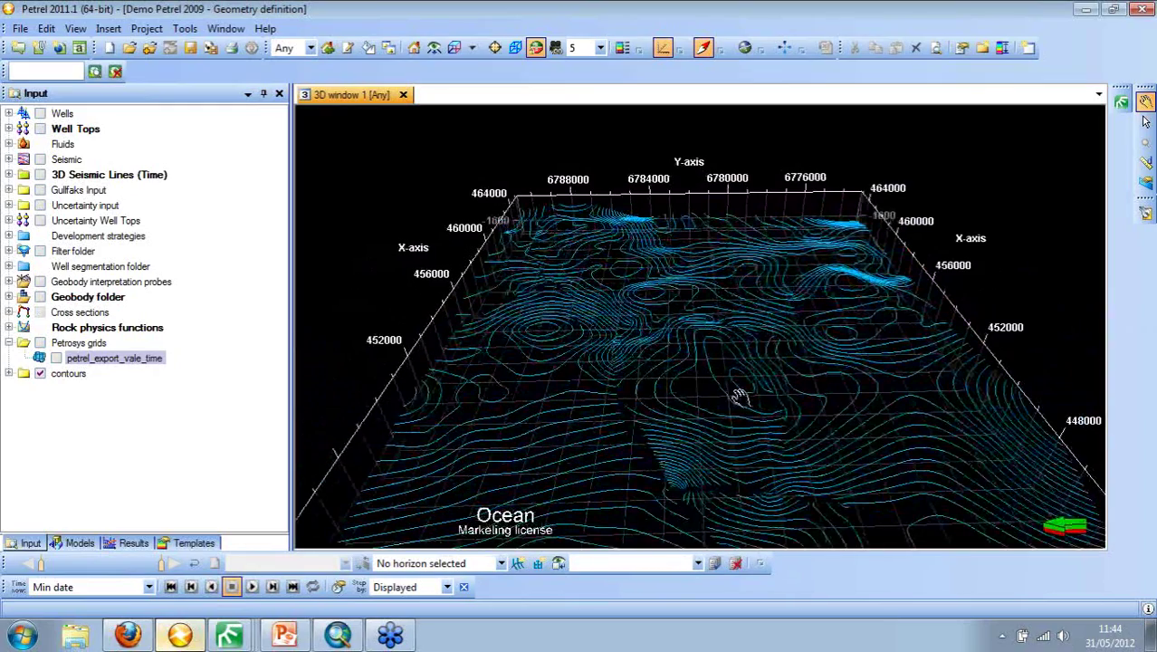
{"action": "mouse_move", "coordinate": [731, 393]}
{"action": "left_mouse_down"}
{"action": "mouse_move", "coordinate": [700, 393]}
{"action": "mouse_move", "coordinate": [690, 379]}
{"action": "mouse_move", "coordinate": [659, 394]}
{"action": "mouse_move", "coordinate": [643, 315]}
{"action": "mouse_move", "coordinate": [710, 370]}
{"action": "mouse_move", "coordinate": [710, 393]}
{"action": "left_mouse_up"}
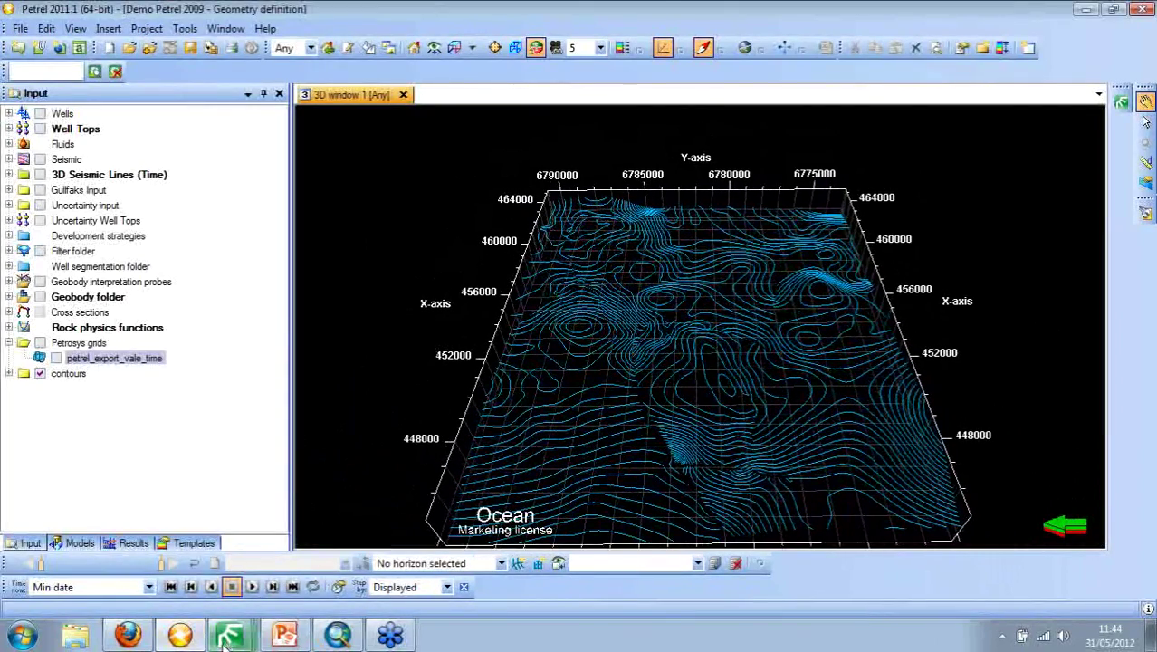
{"action": "mouse_move", "coordinate": [226, 639]}
{"action": "left_click", "coordinate": [173, 574]}
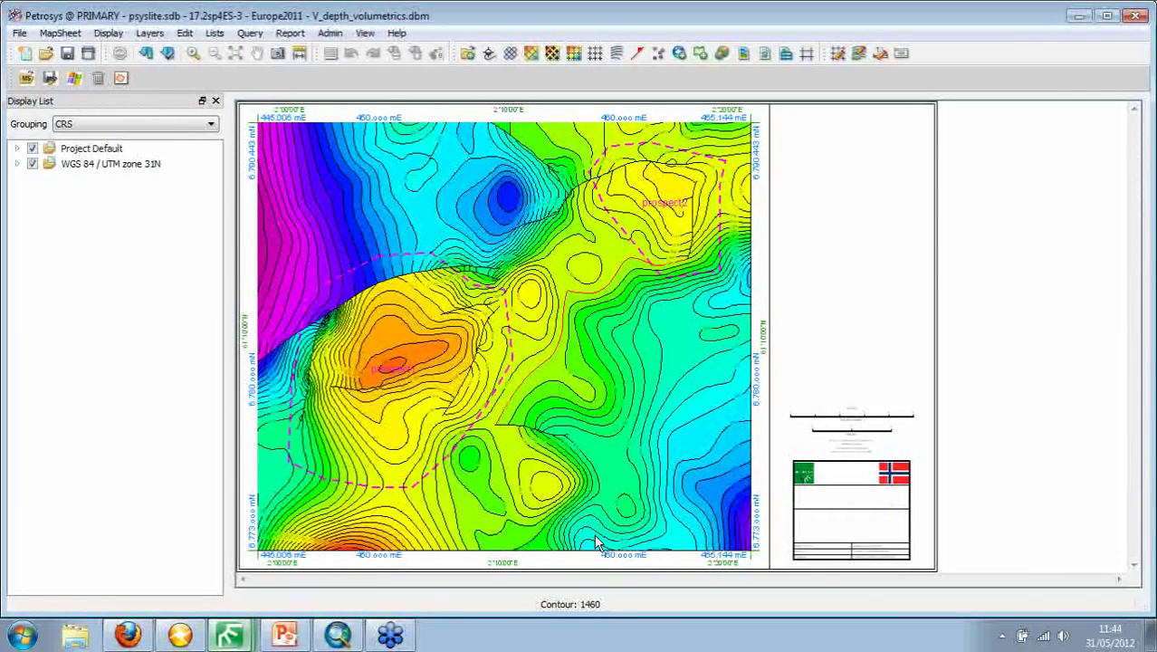
Step: Start the Spatial Data Translator from the Petrosys launcher's Exchange menu
{"action": "left_click", "coordinate": [229, 637]}
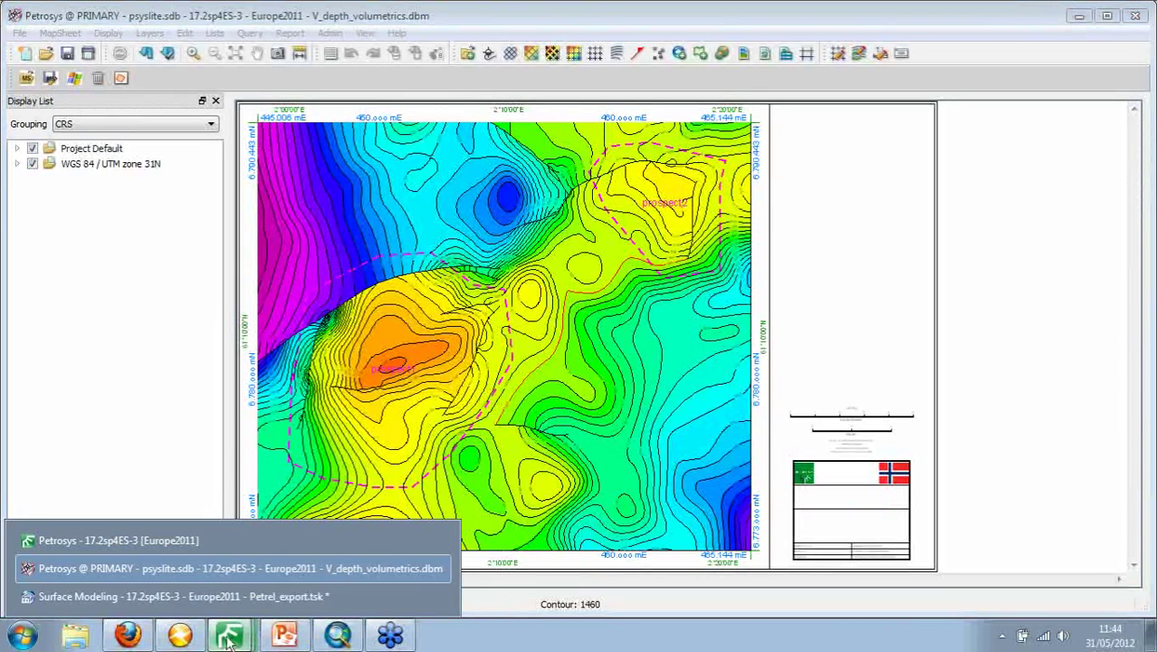
{"action": "left_click", "coordinate": [153, 542]}
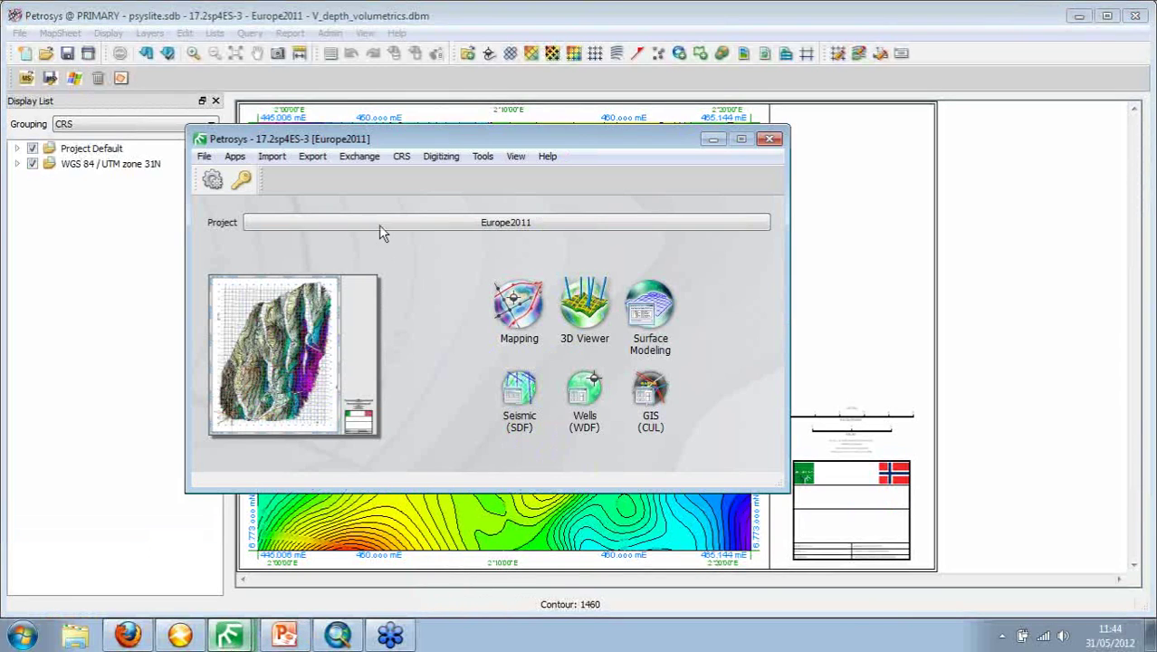
{"action": "left_click", "coordinate": [360, 161]}
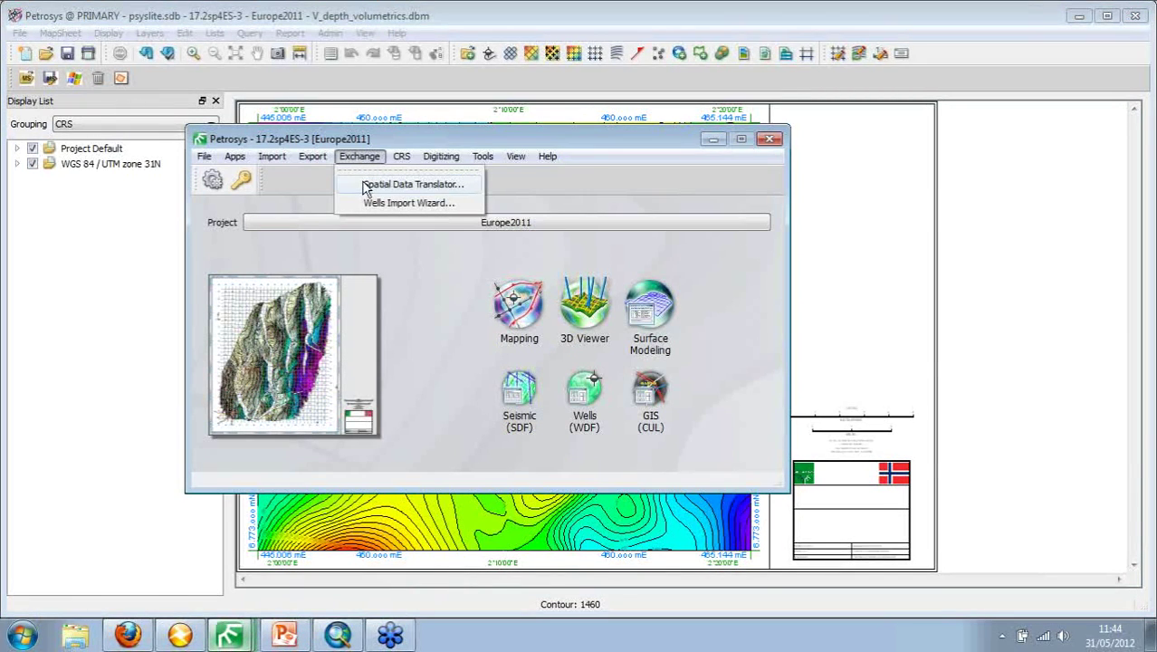
{"action": "left_click", "coordinate": [365, 185]}
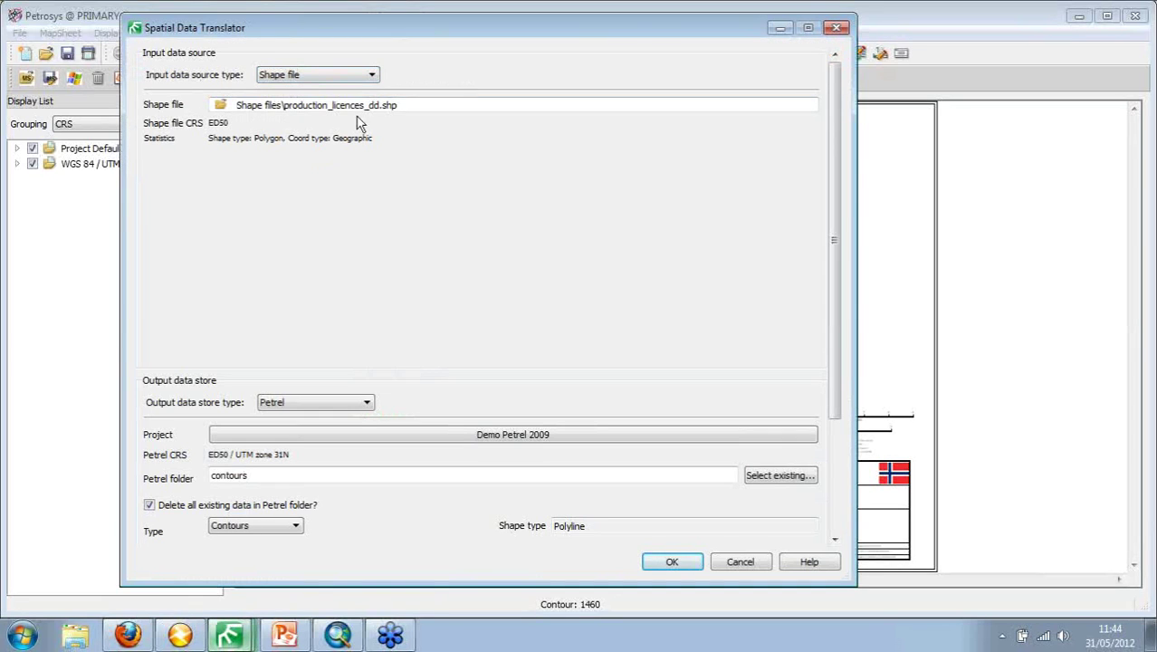
Step: Export the production_licences_dd shapefile to the Petrel licenses folder: 818 polygons, 1 multipolygon
{"action": "left_click", "coordinate": [303, 76]}
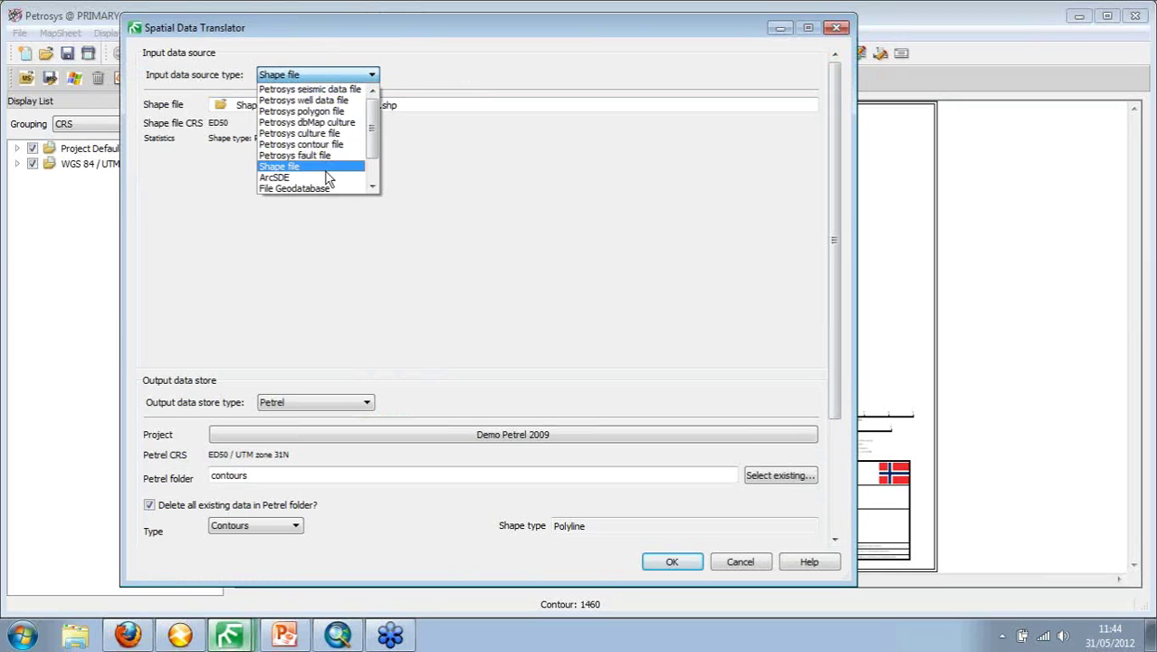
{"action": "scroll", "coordinate": [370, 154], "scroll_direction": "down", "scroll_amount": 1}
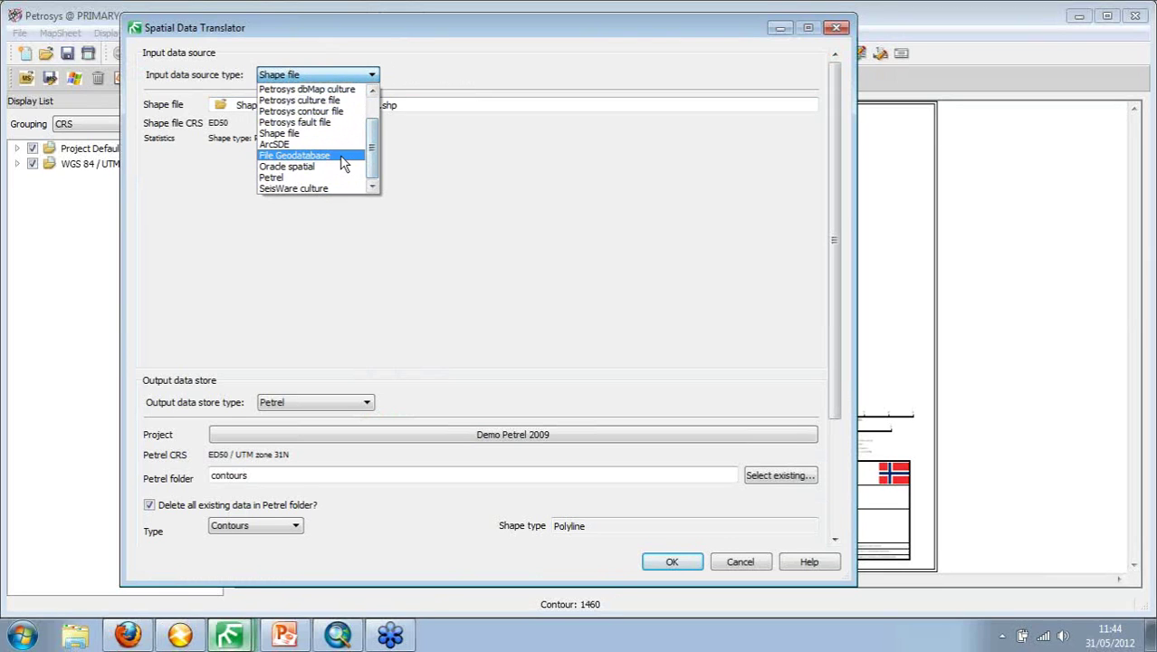
{"action": "left_click", "coordinate": [427, 134]}
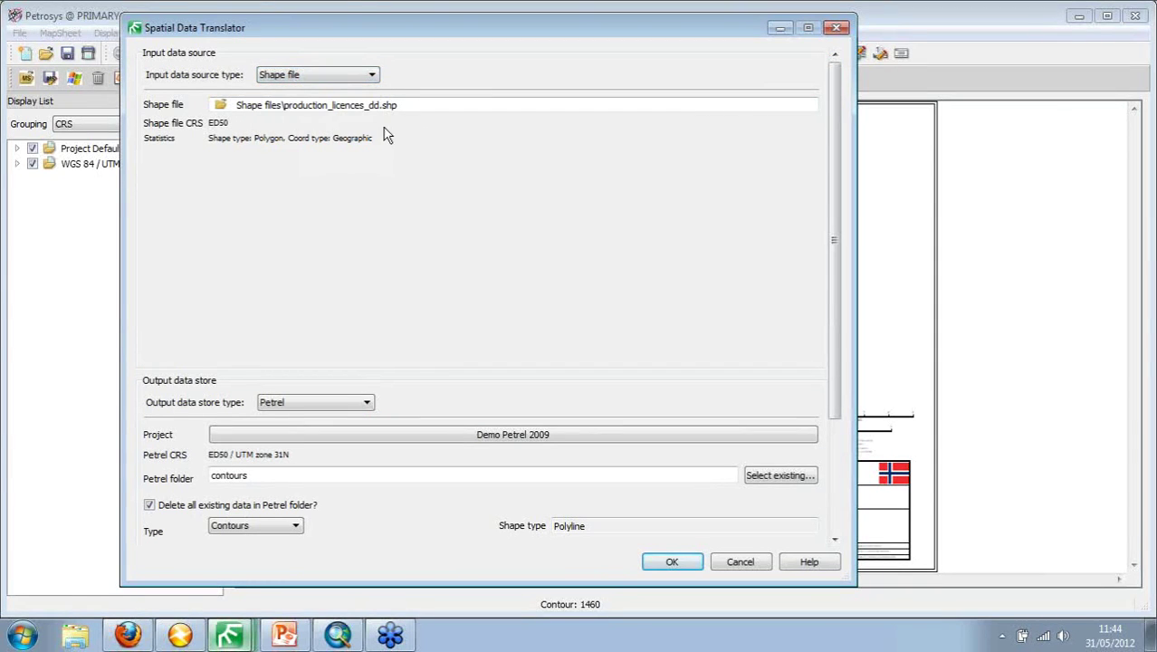
{"action": "left_click_drag", "start_coordinate": [841, 326], "coordinate": [815, 450]}
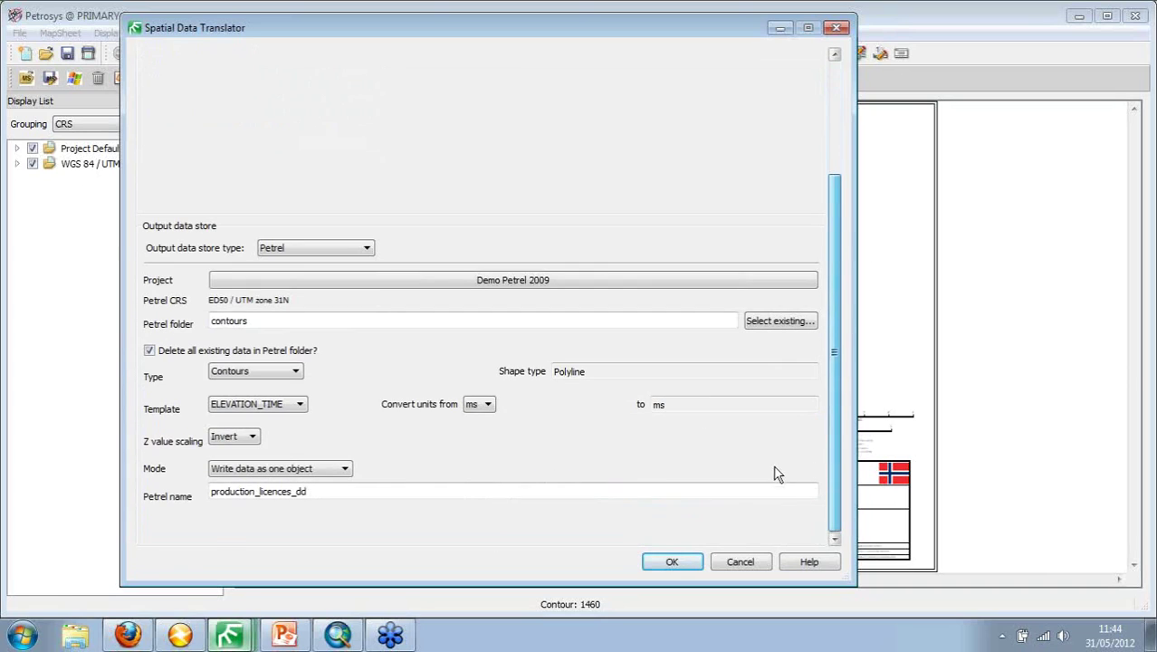
{"action": "left_click_drag", "start_coordinate": [264, 323], "coordinate": [186, 335]}
{"action": "type", "text": "licenses"}
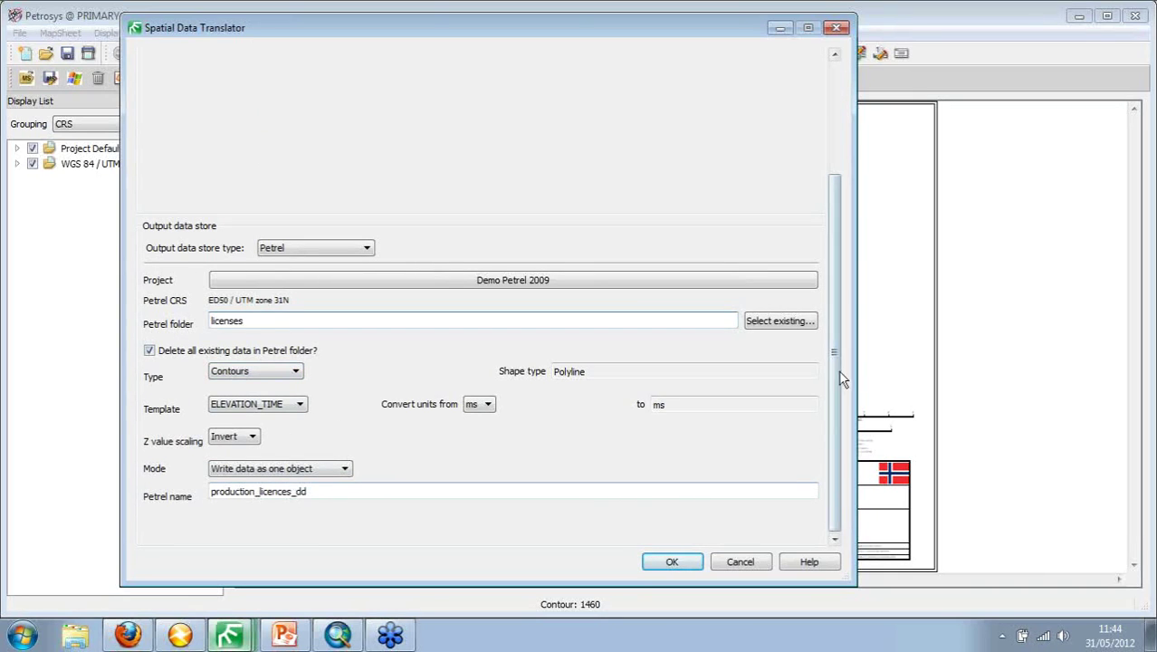
{"action": "left_click", "coordinate": [694, 563]}
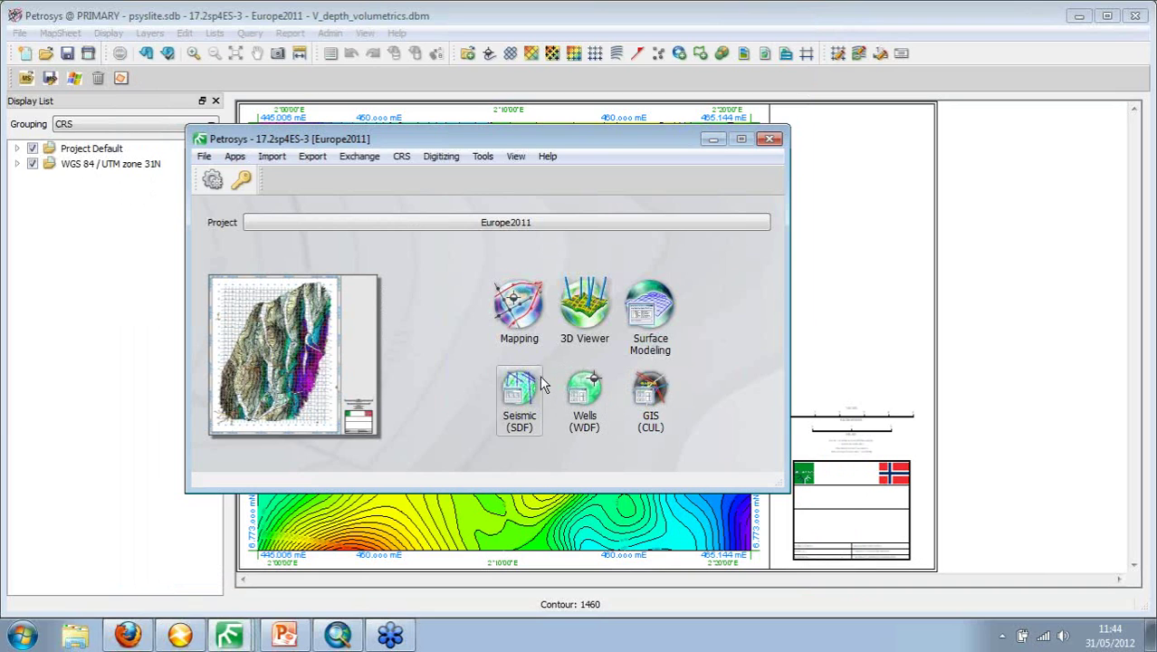
{"action": "left_click", "coordinate": [713, 139]}
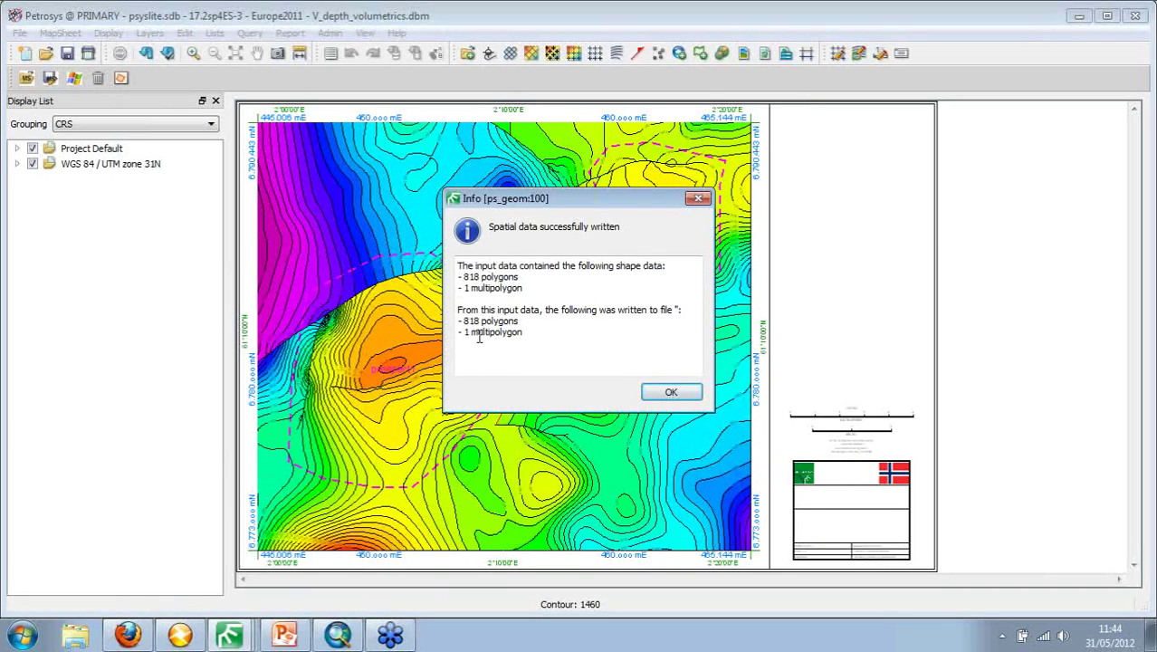
{"action": "left_click", "coordinate": [668, 395]}
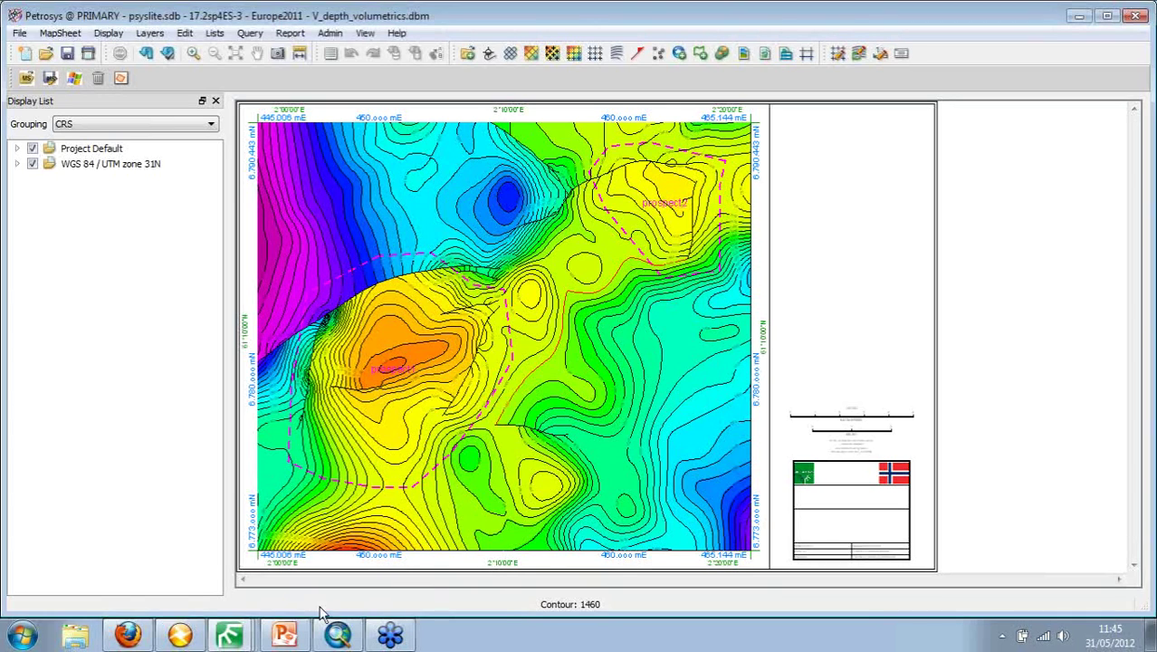
Step: In Petrel, view all licence polygons in 3D, expand production_licences_dd's Attributes, then minimize Petrel
{"action": "left_click", "coordinate": [182, 636]}
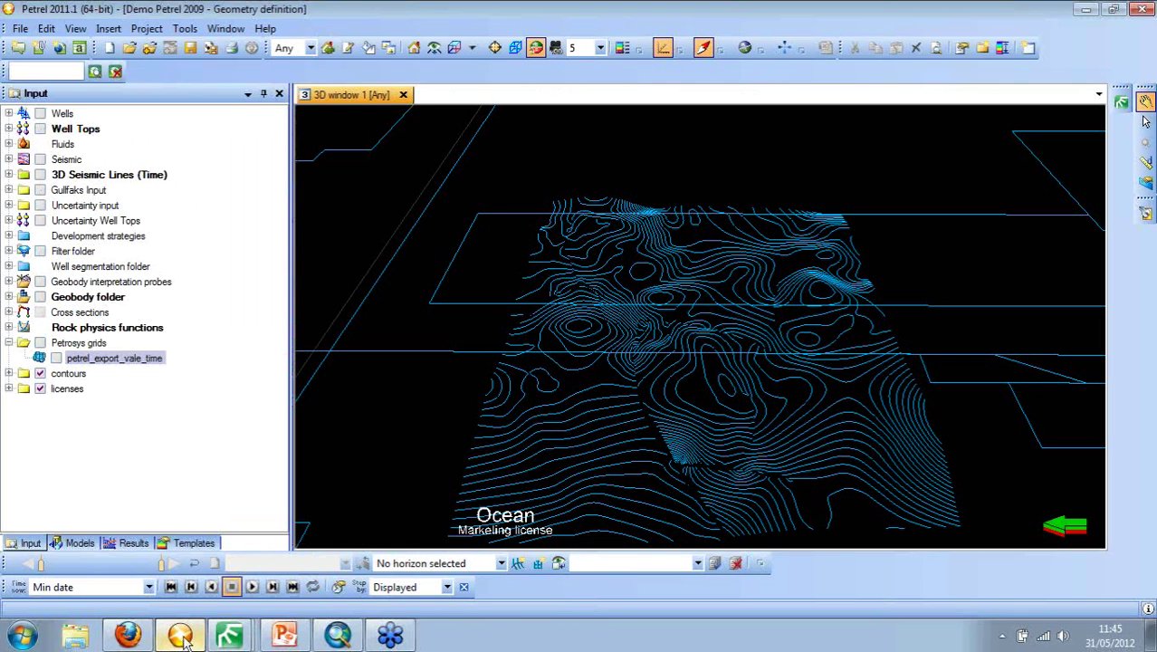
{"action": "left_click", "coordinate": [436, 51]}
{"action": "left_click_drag", "start_coordinate": [691, 385], "coordinate": [614, 369]}
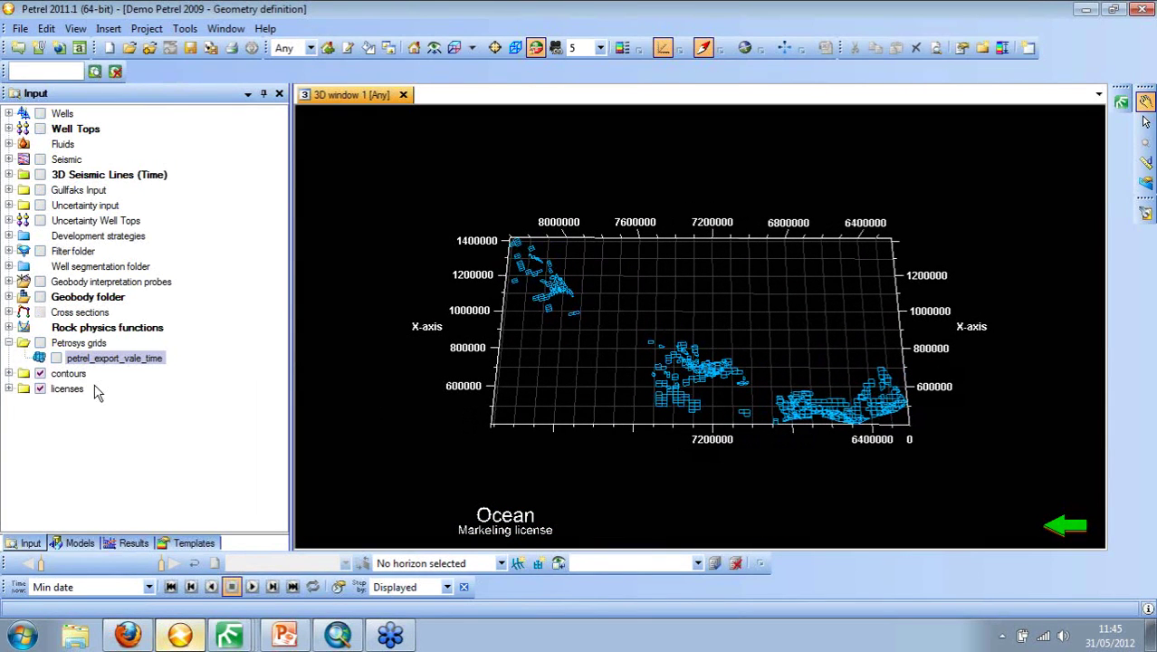
{"action": "left_click", "coordinate": [9, 388]}
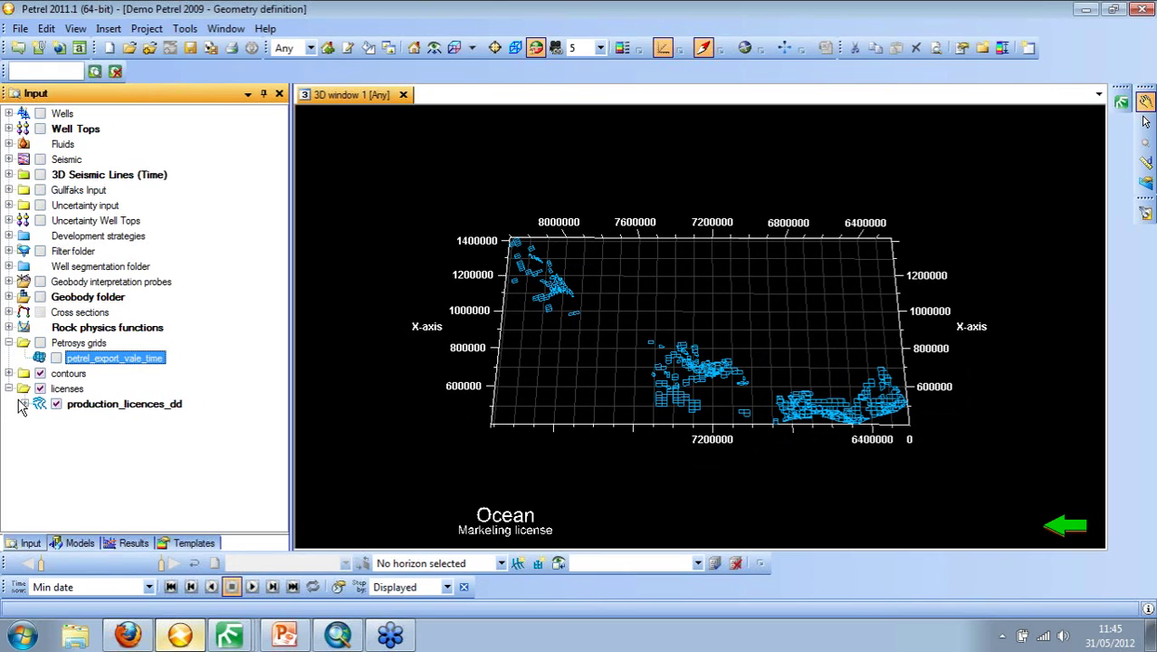
{"action": "left_click", "coordinate": [24, 403]}
{"action": "left_click", "coordinate": [40, 419]}
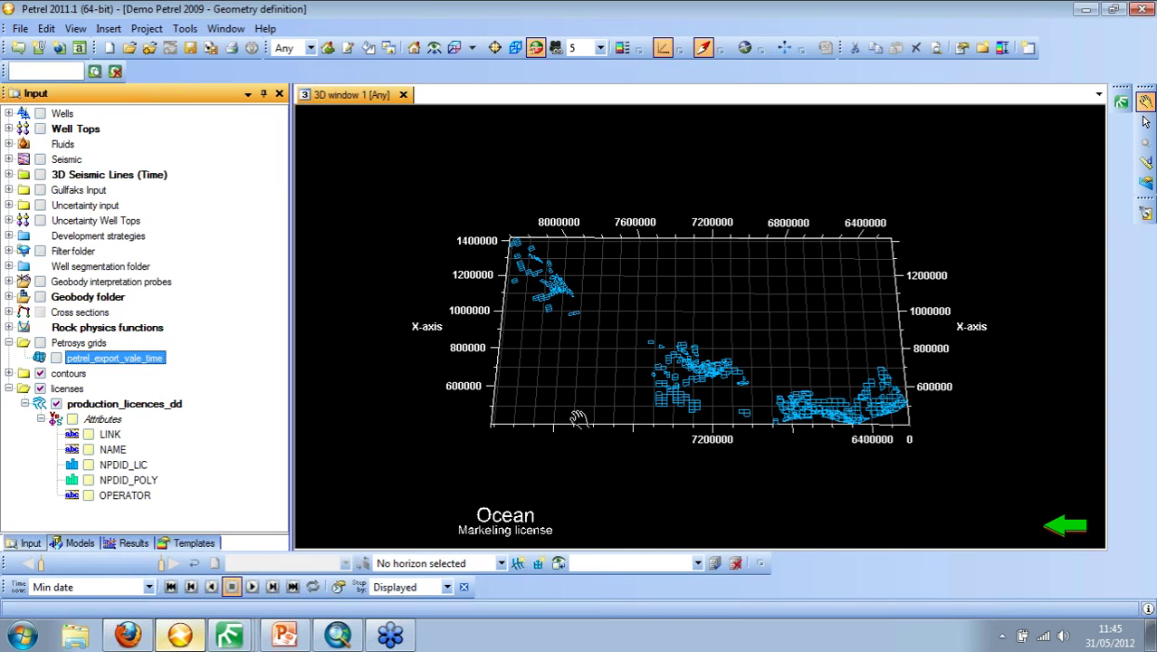
{"action": "left_click", "coordinate": [1085, 9]}
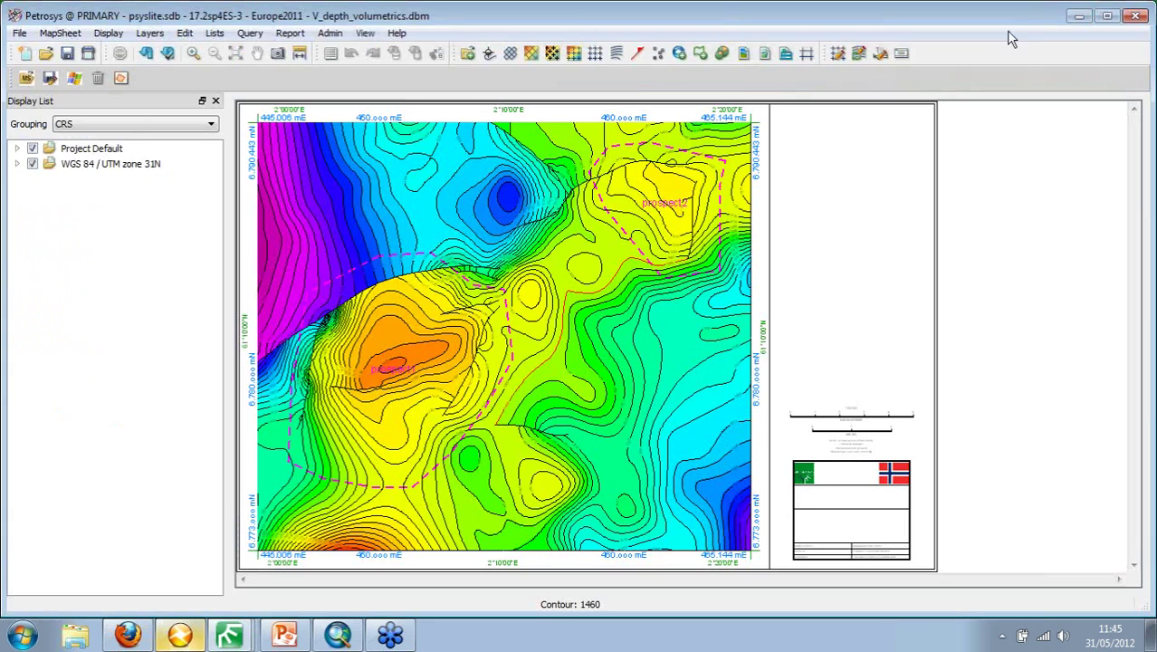
Step: Minimize Petrosys and maximize the slide show to the Petrosys Connectivity slide, 7 of 7
{"action": "left_click", "coordinate": [1078, 17]}
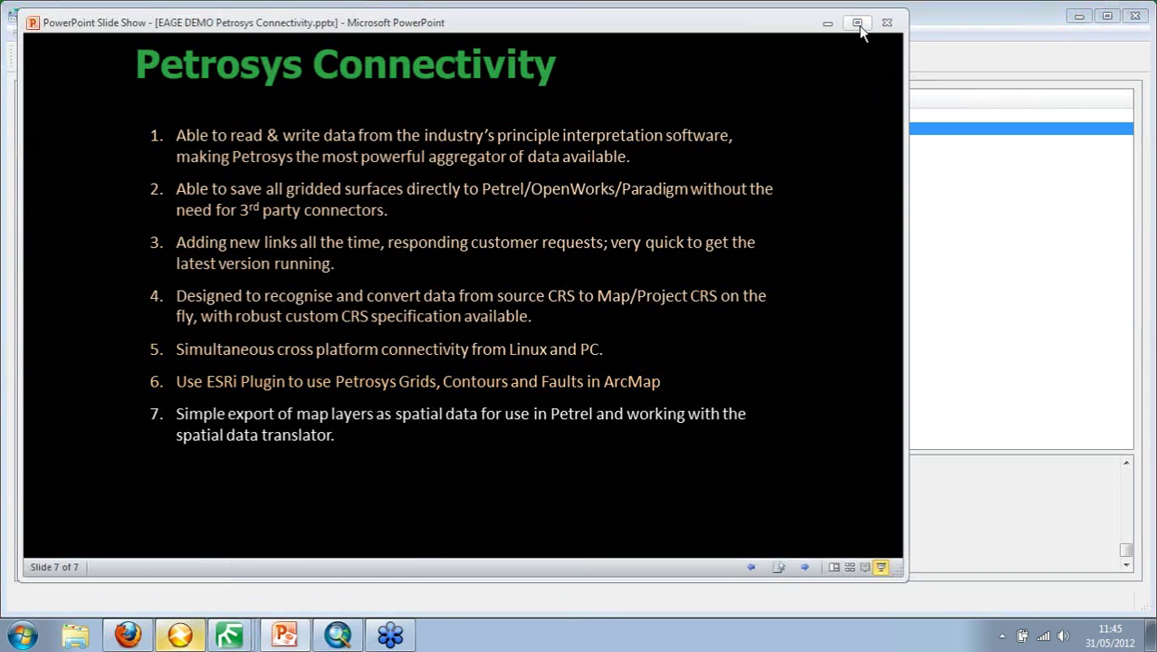
{"action": "left_click", "coordinate": [858, 24]}
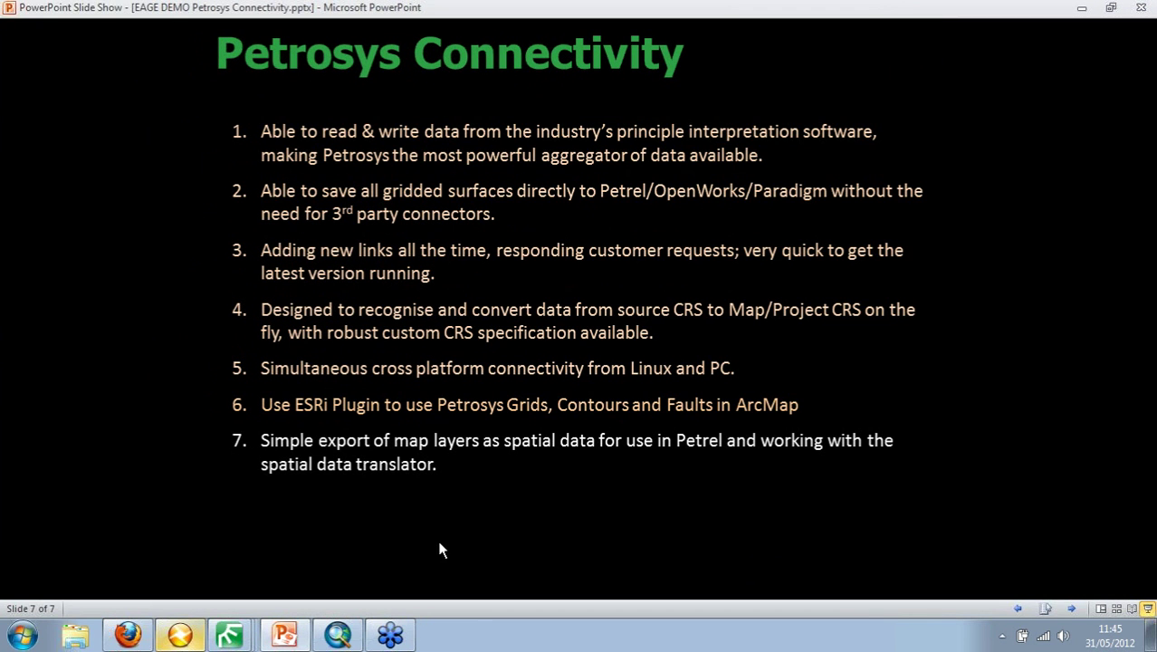